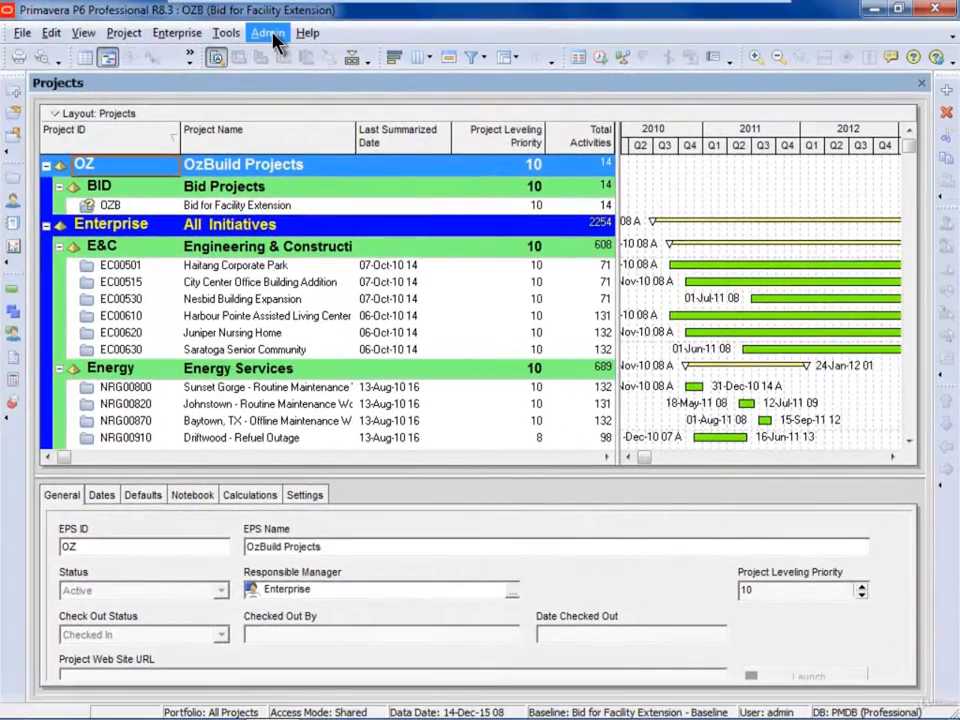
Set the code separator in the admin preferences to a period (".")
{"action": "left_click", "coordinate": [268, 33]}
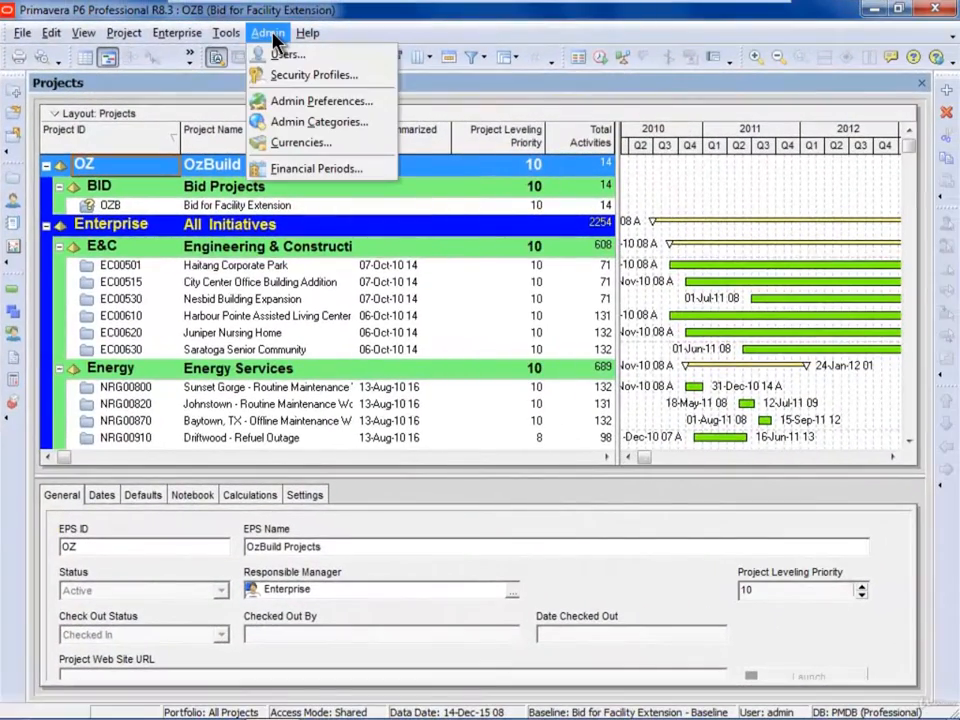
{"action": "left_click", "coordinate": [313, 99]}
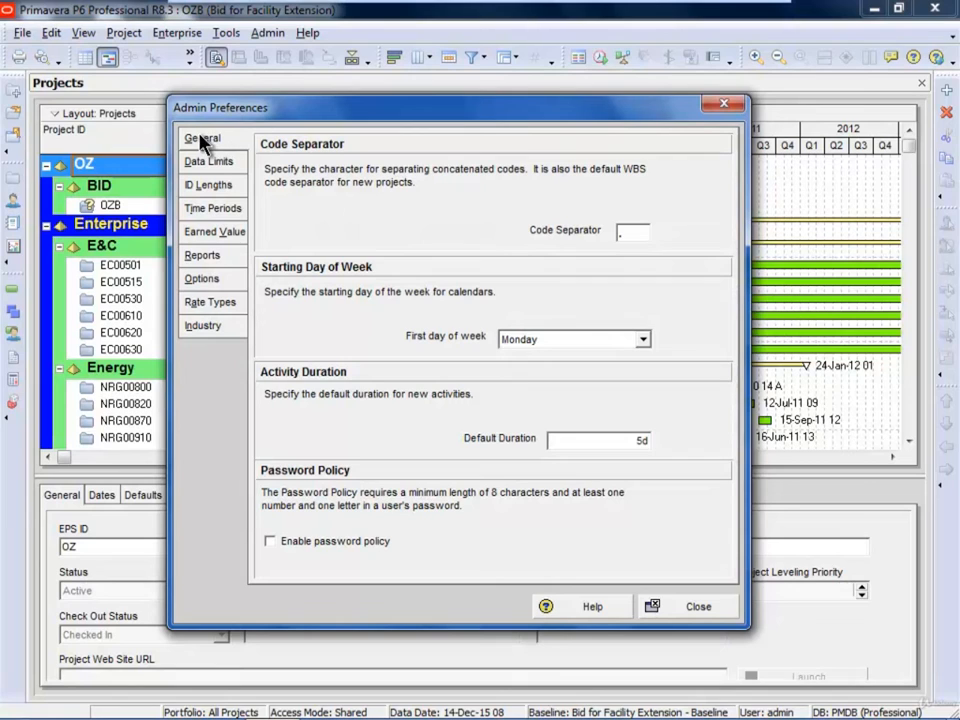
{"action": "left_click", "coordinate": [633, 232]}
{"action": "key", "text": "BackSpace"}
{"action": "type", "text": "."}
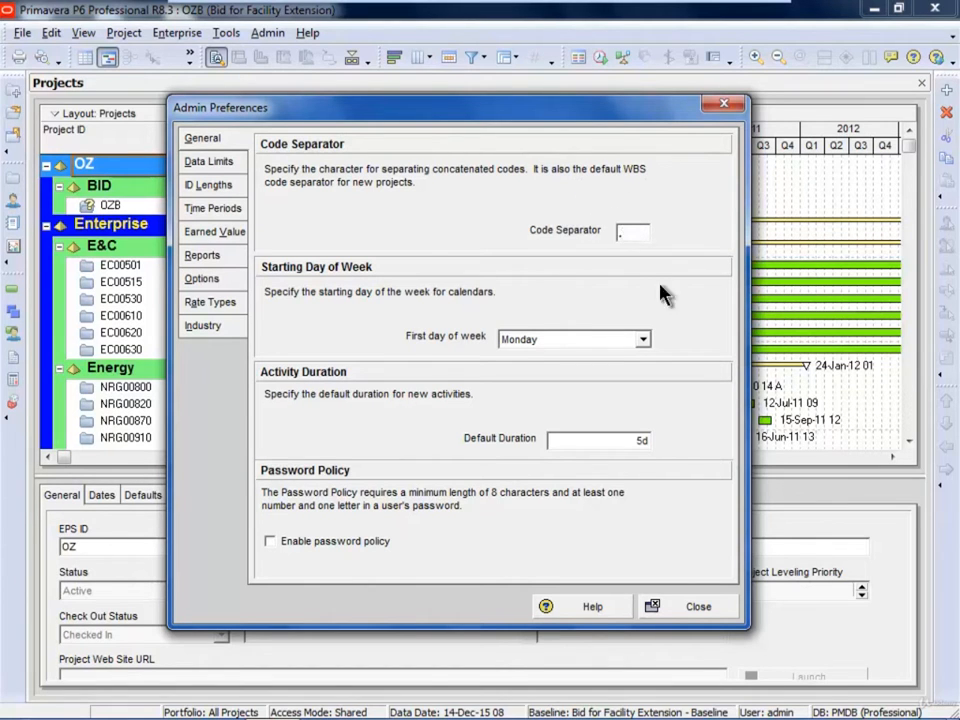
{"action": "left_click", "coordinate": [699, 610]}
Examine the WBS code separator in the settings of OZ and the OZB project, and compare the general admin preferences
{"action": "left_click", "coordinate": [302, 496]}
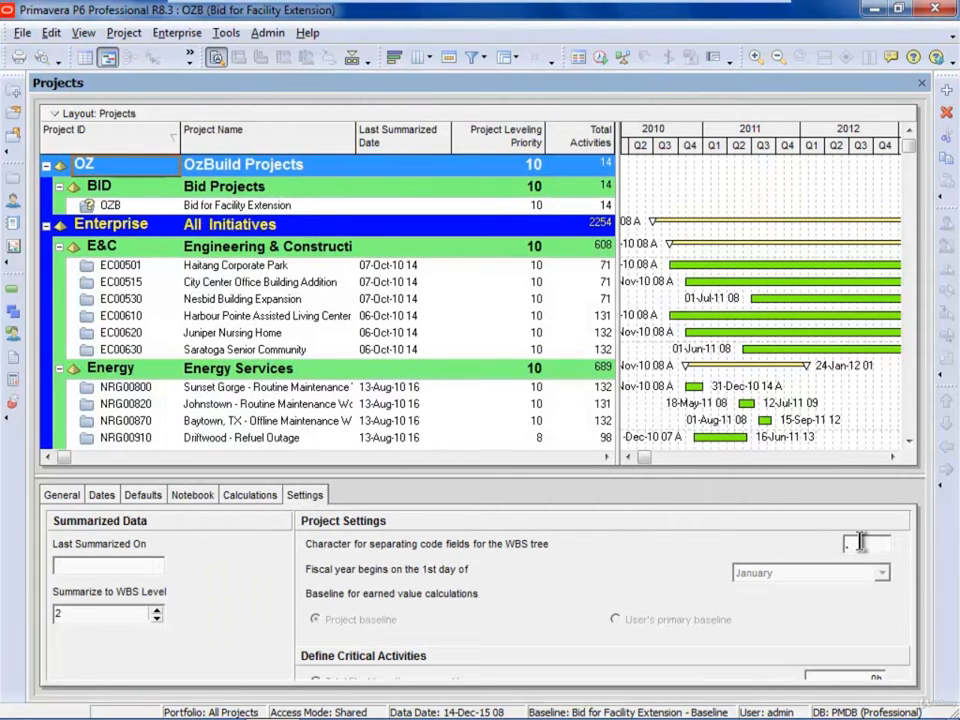
{"action": "left_click", "coordinate": [292, 206]}
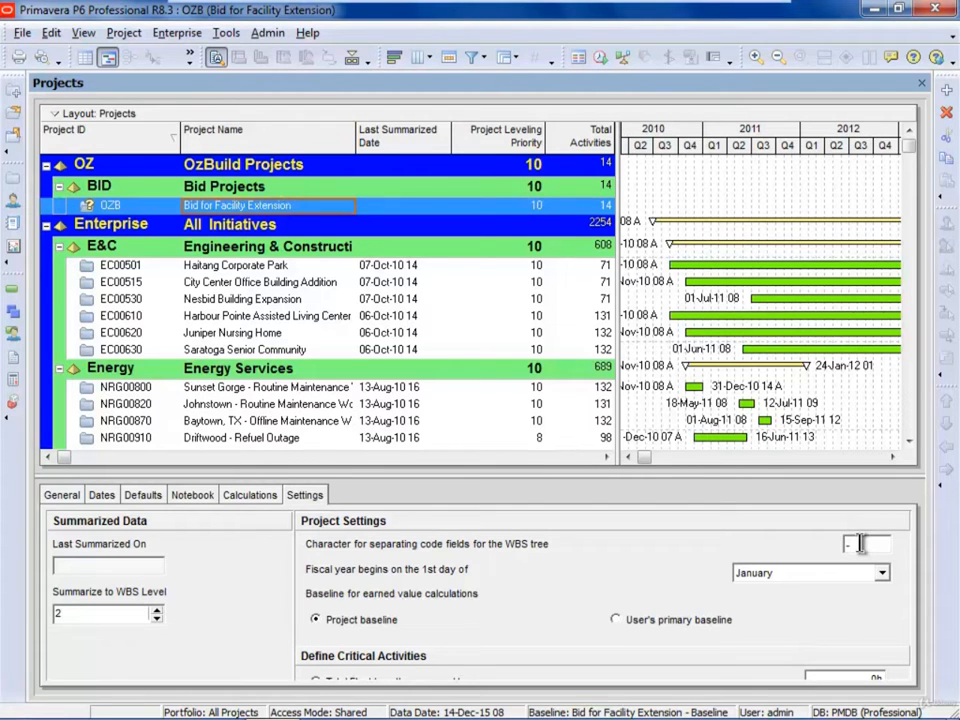
{"action": "left_click", "coordinate": [267, 33]}
{"action": "left_click", "coordinate": [290, 100]}
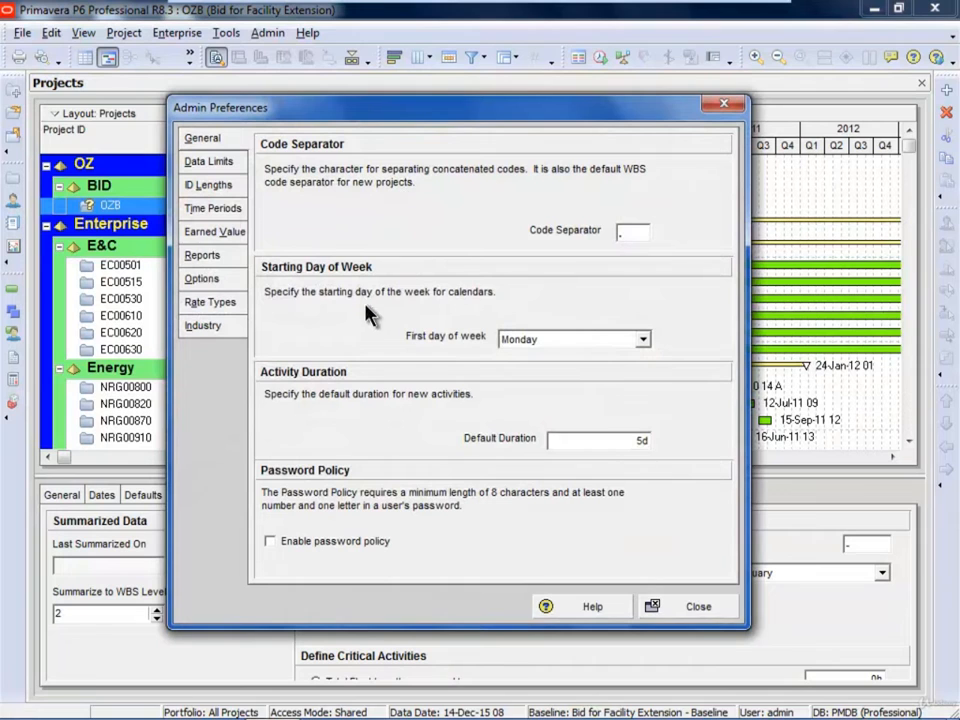
{"action": "left_click", "coordinate": [700, 608]}
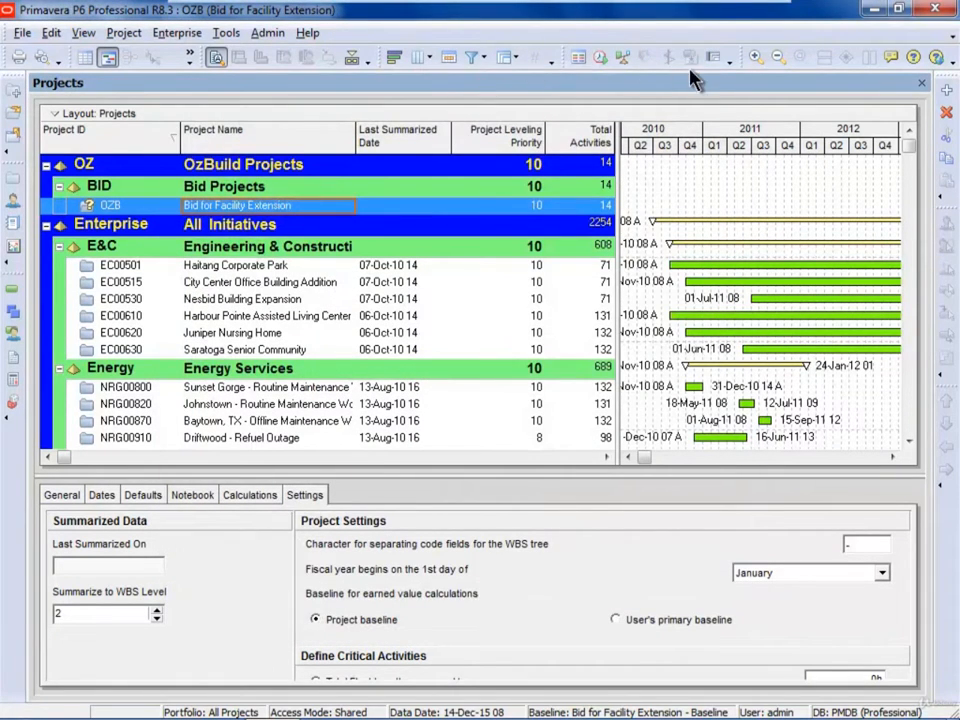
Set the first day of the week to Sunday in the admin preferences
{"action": "left_click", "coordinate": [756, 57]}
{"action": "left_click", "coordinate": [756, 57]}
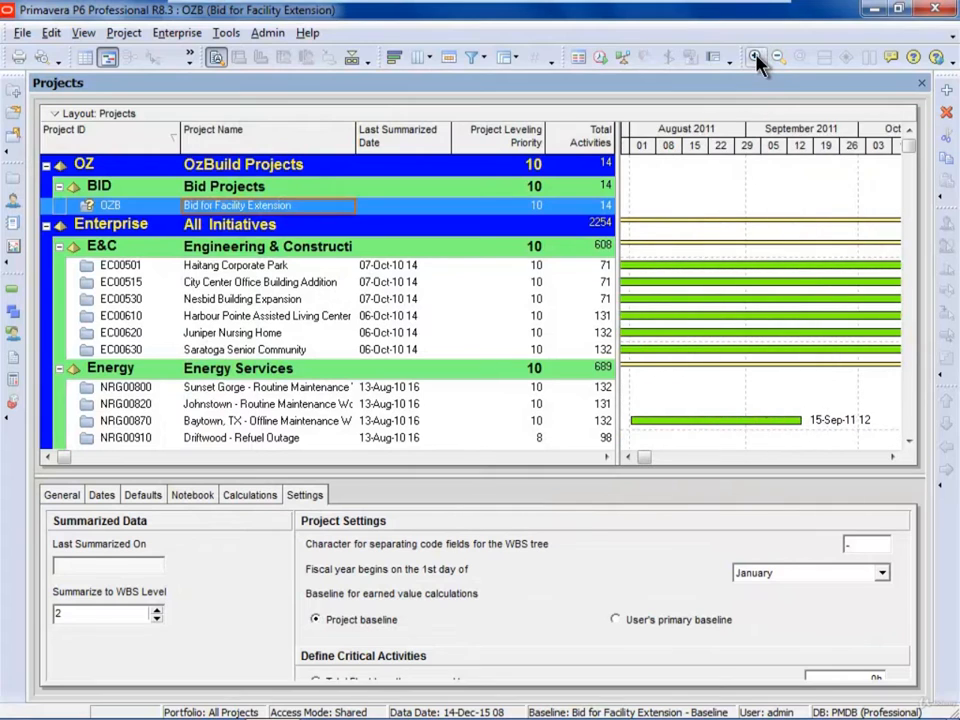
{"action": "left_click", "coordinate": [757, 58]}
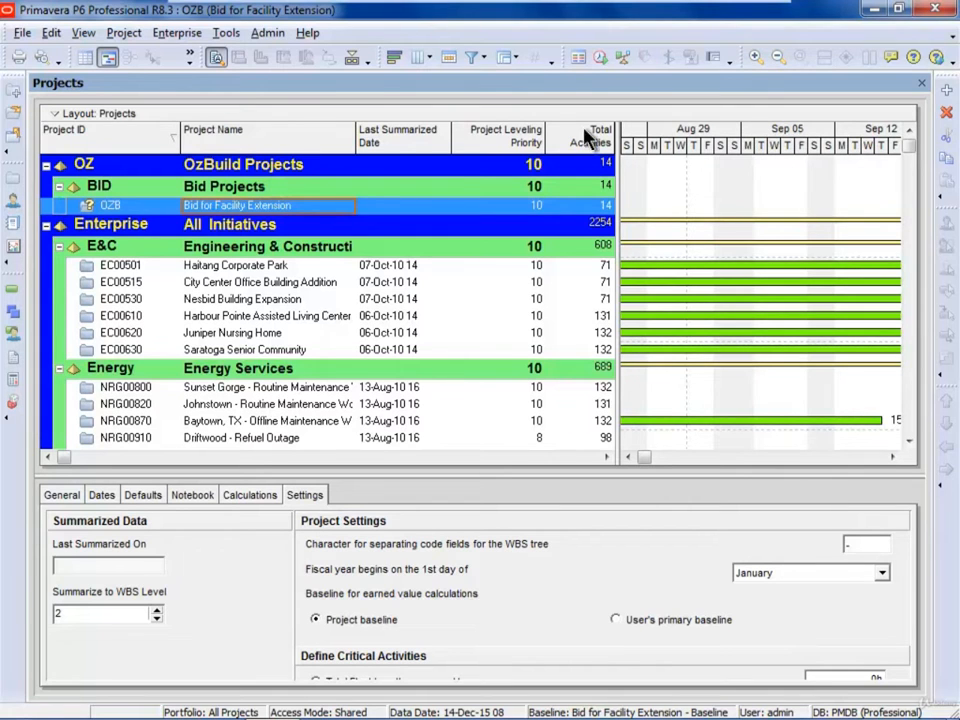
{"action": "left_click", "coordinate": [280, 34]}
{"action": "left_click", "coordinate": [289, 100]}
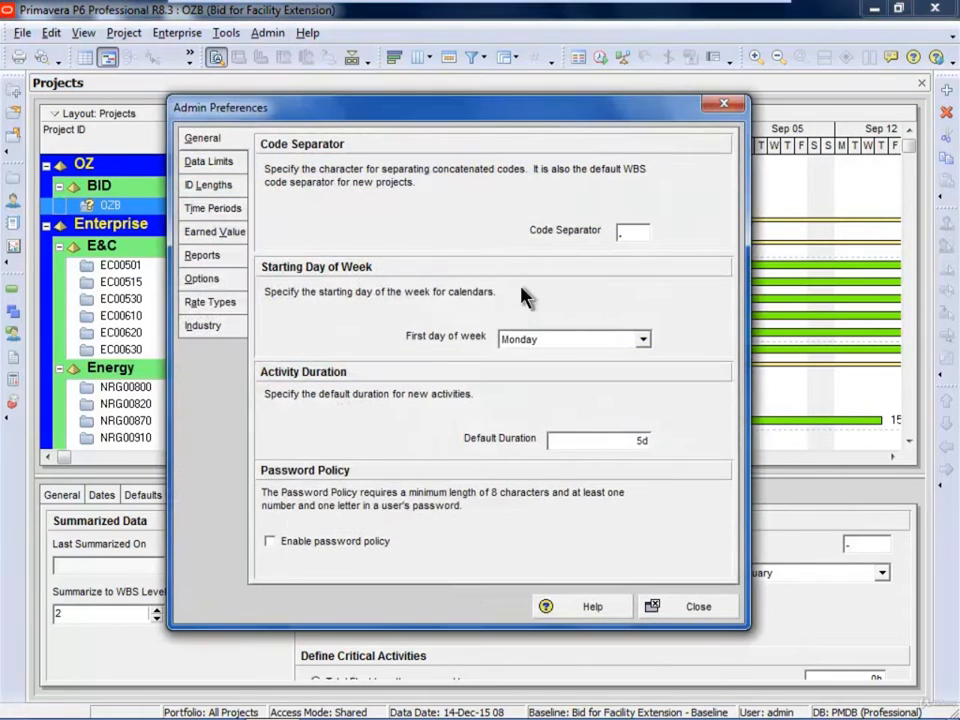
{"action": "left_click", "coordinate": [637, 340]}
{"action": "left_click", "coordinate": [600, 357]}
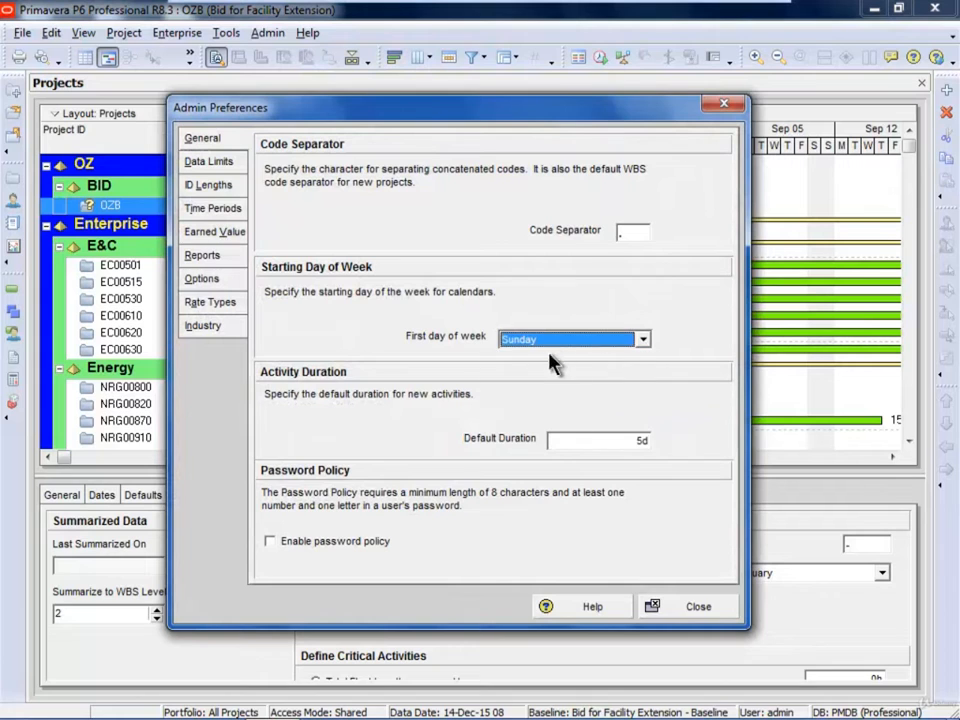
{"action": "left_click", "coordinate": [656, 606]}
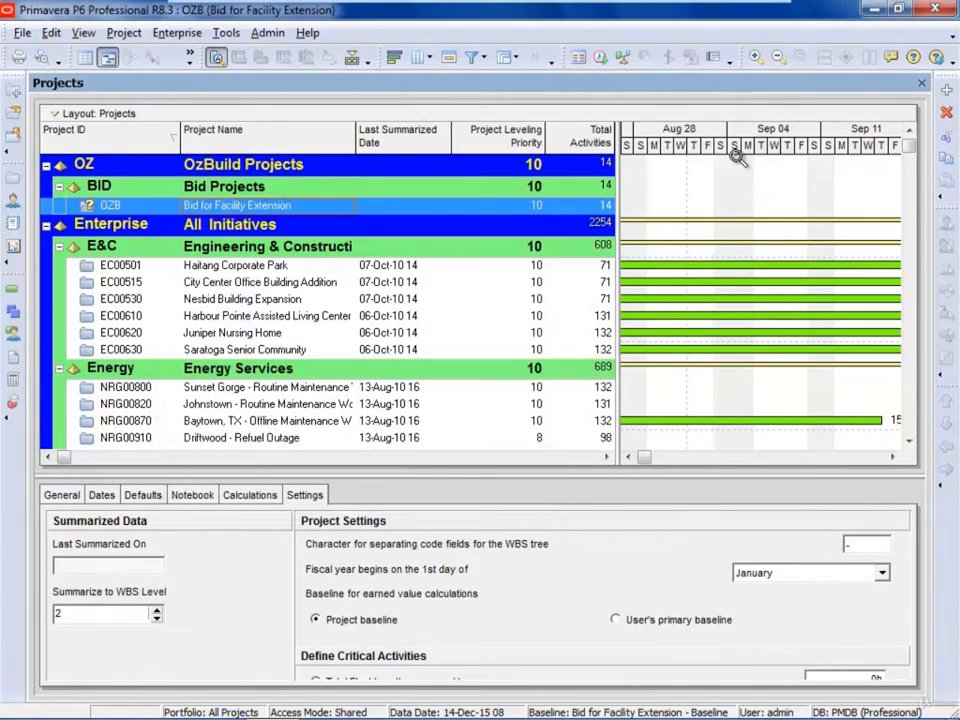
Set the first day of the week back to Monday in the admin preferences
{"action": "left_click", "coordinate": [270, 33]}
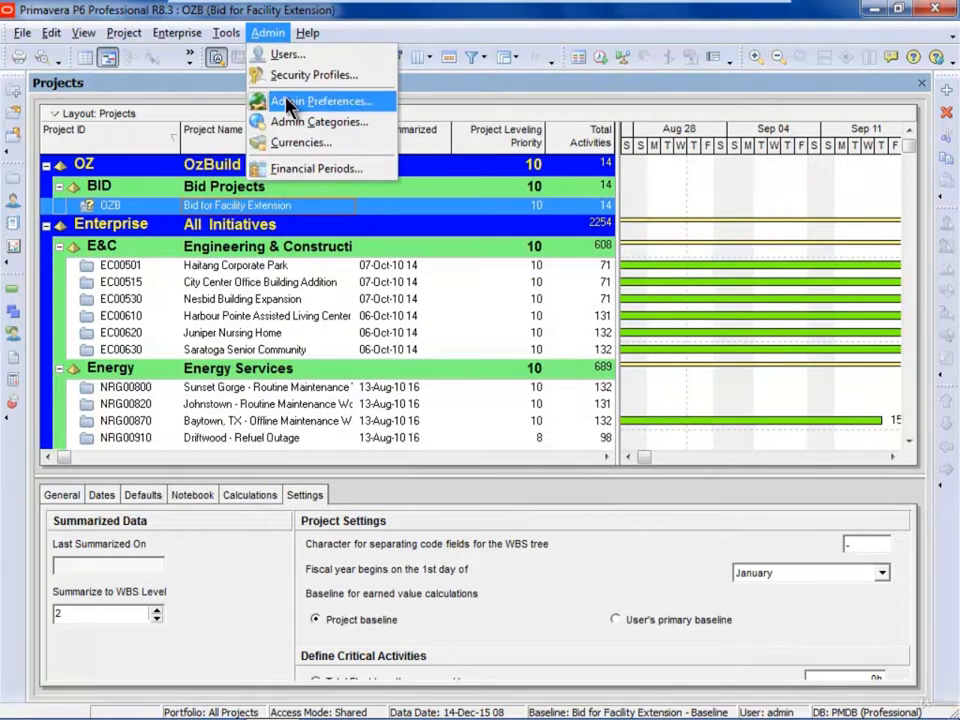
{"action": "left_click", "coordinate": [321, 99]}
{"action": "left_click", "coordinate": [574, 340]}
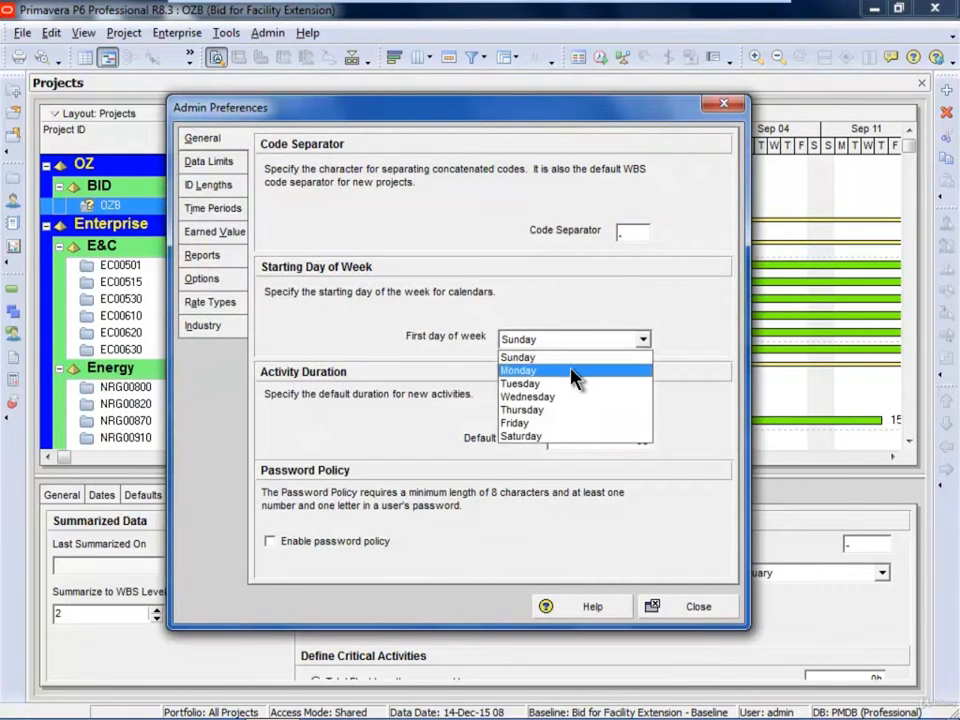
{"action": "left_click", "coordinate": [560, 369]}
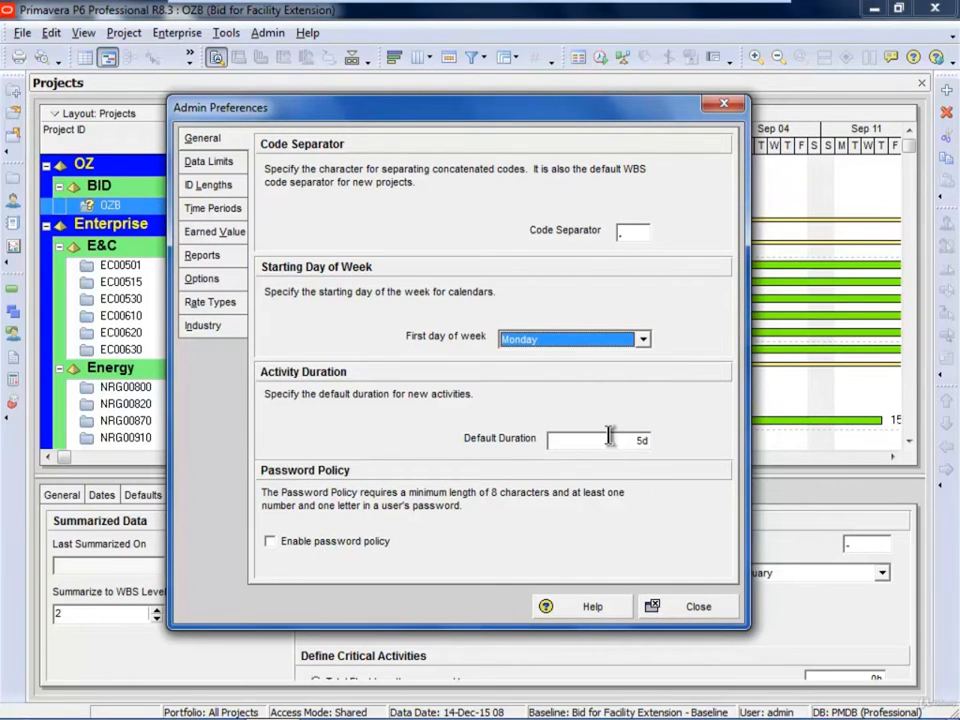
{"action": "left_click", "coordinate": [697, 607]}
Set the durations format's unit of time to Hour in the user preferences
{"action": "left_click", "coordinate": [51, 32]}
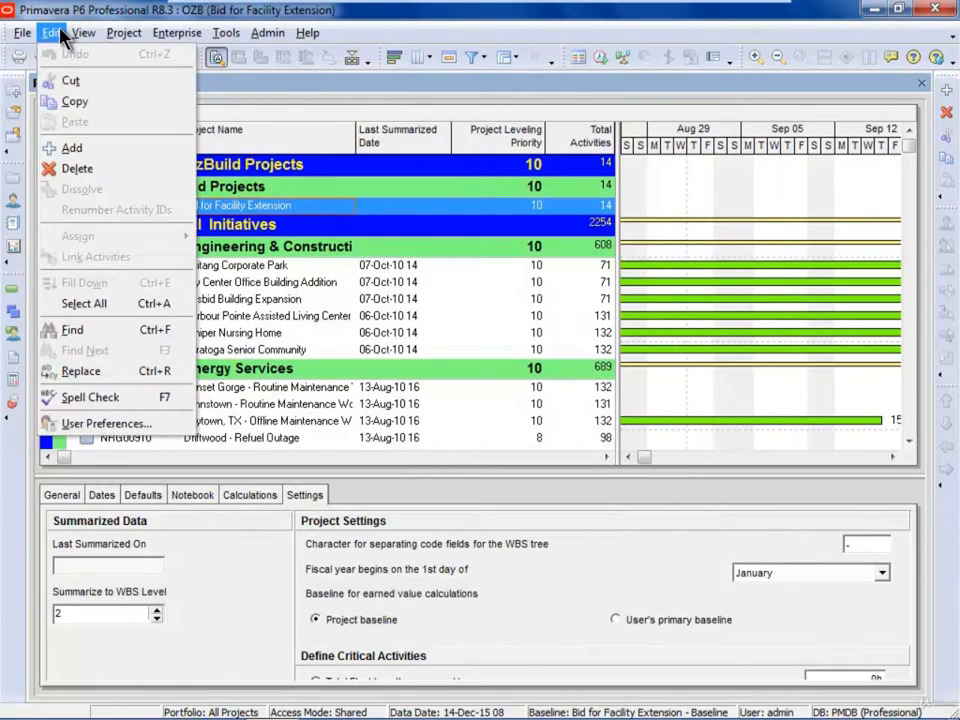
{"action": "left_click", "coordinate": [100, 421]}
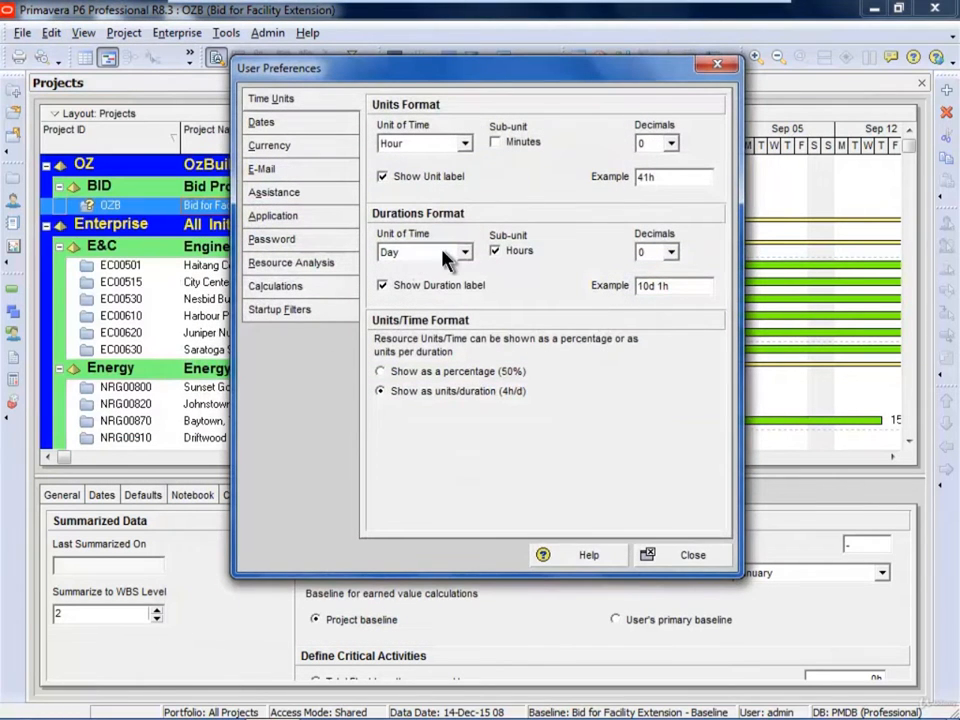
{"action": "left_click", "coordinate": [463, 252]}
{"action": "left_click", "coordinate": [420, 268]}
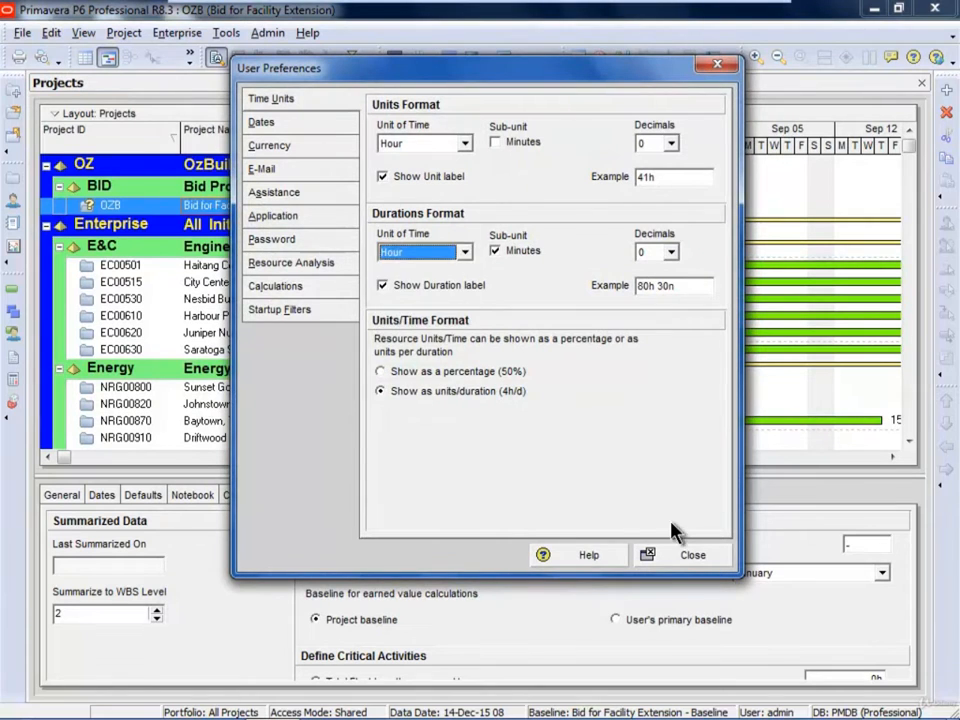
{"action": "left_click", "coordinate": [688, 563]}
Check how the default duration for new activities is displayed in the admin preferences
{"action": "left_click", "coordinate": [267, 32]}
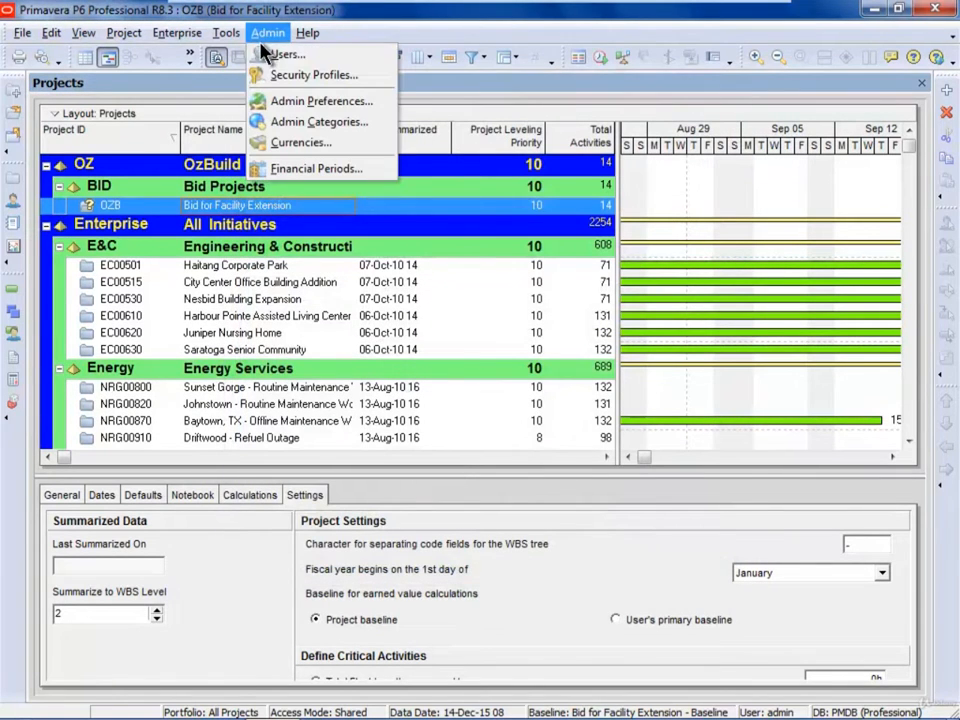
{"action": "left_click", "coordinate": [334, 101]}
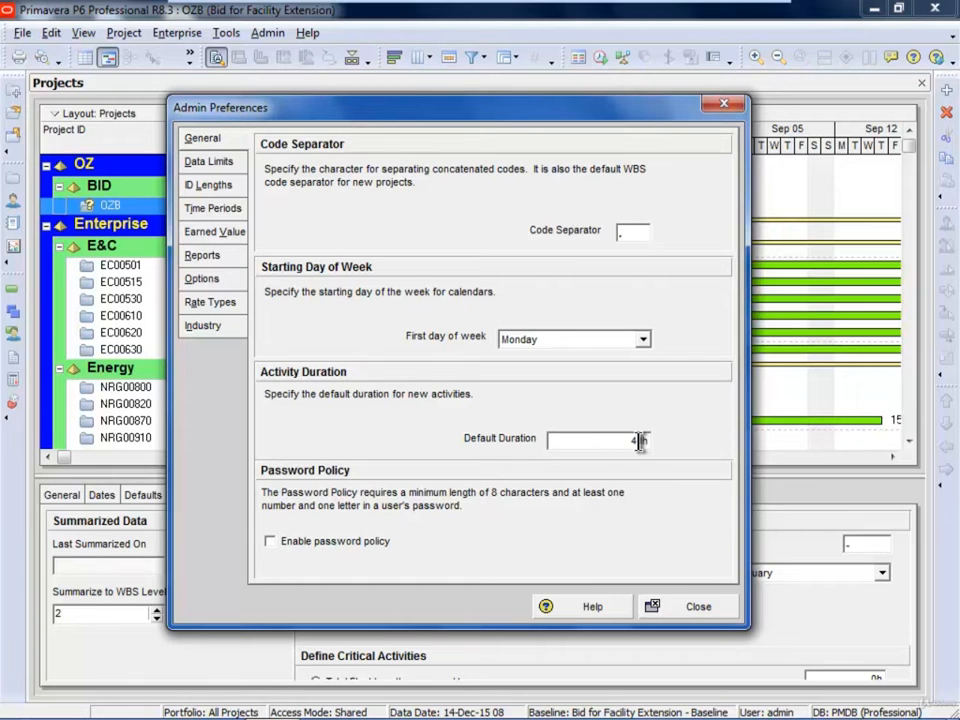
{"action": "left_click", "coordinate": [690, 606]}
{"action": "left_click", "coordinate": [50, 33]}
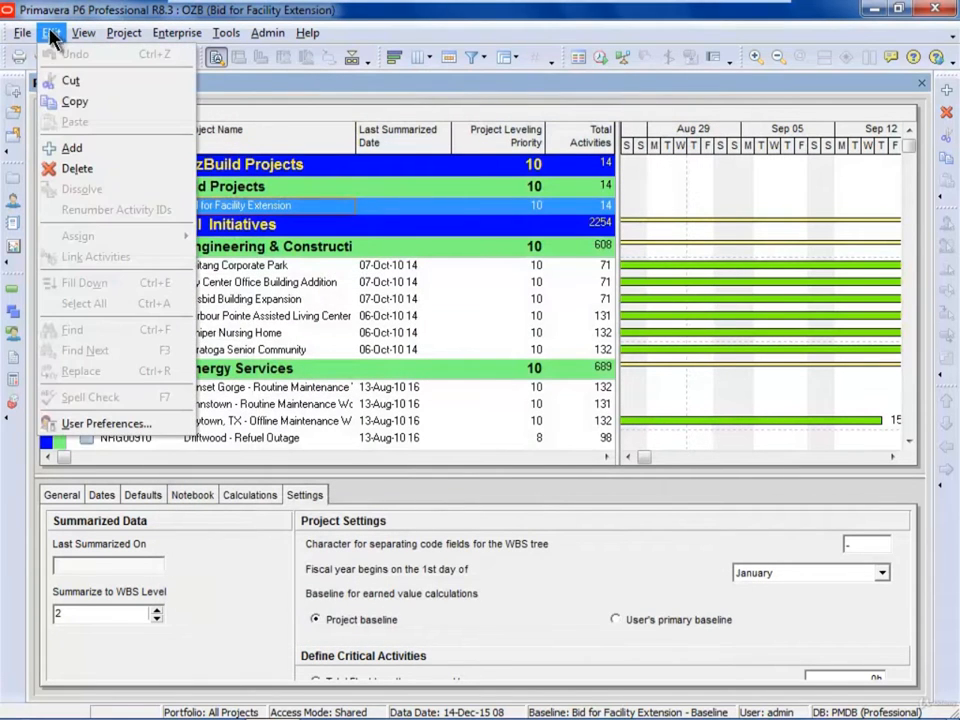
{"action": "left_click", "coordinate": [106, 423]}
{"action": "left_click", "coordinate": [448, 143]}
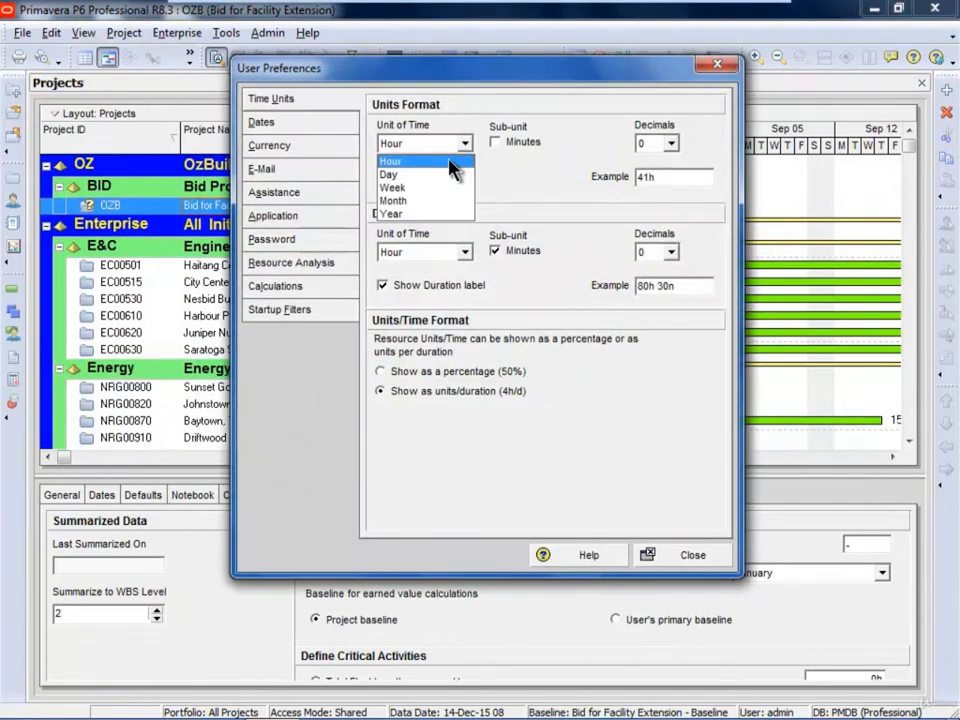
{"action": "key", "text": "Escape"}
{"action": "key", "text": "Escape"}
Enable the password policy in the general admin preferences and disable it again
{"action": "left_click", "coordinate": [267, 33]}
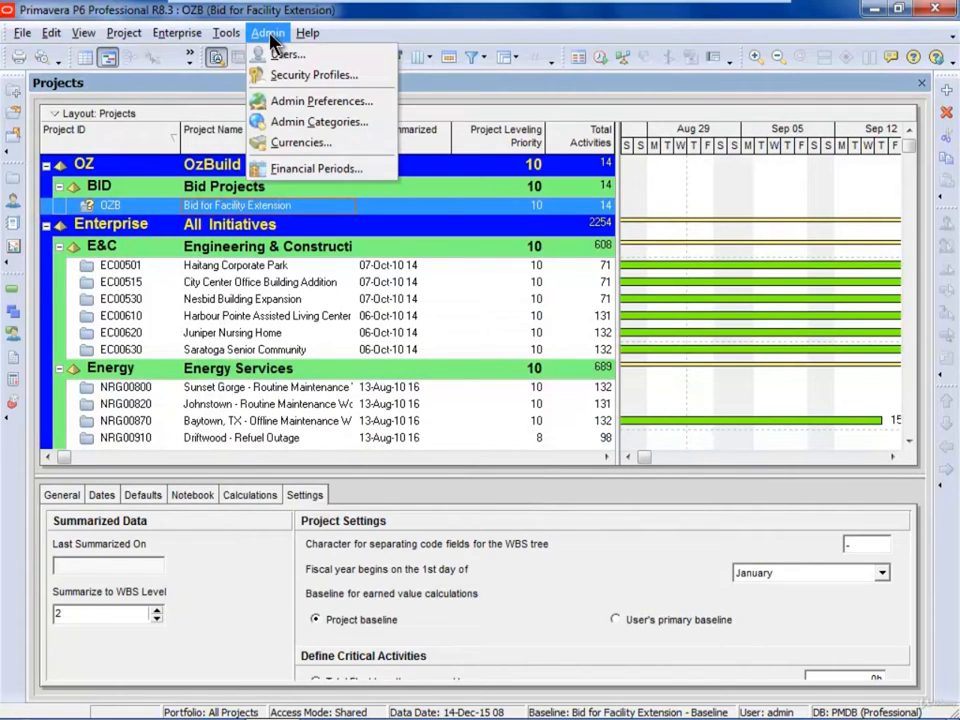
{"action": "left_click", "coordinate": [289, 104]}
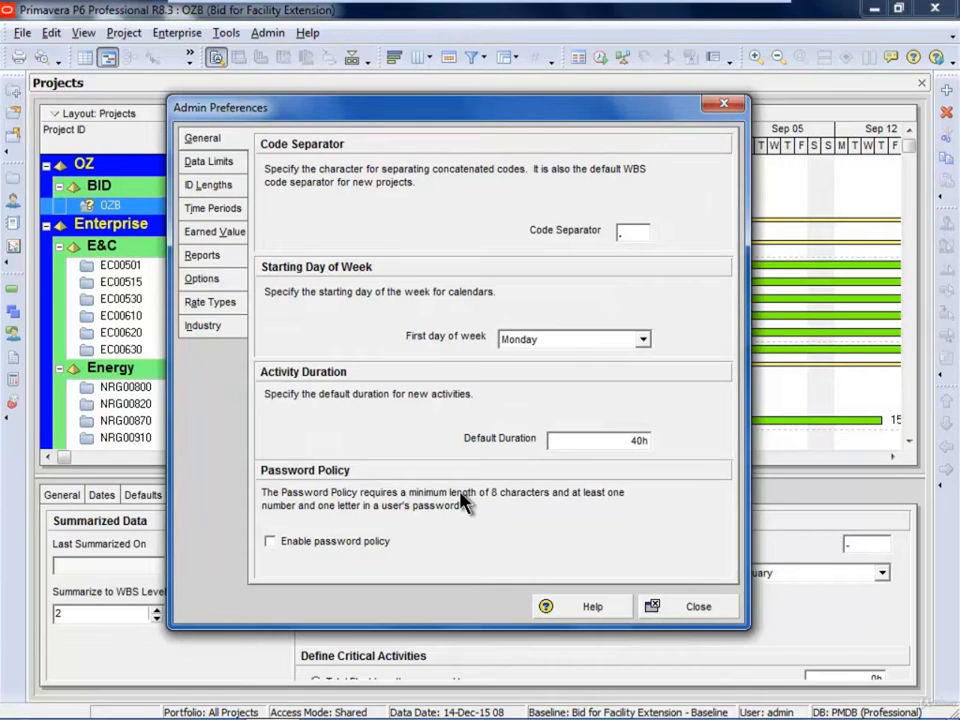
{"action": "left_click", "coordinate": [285, 540]}
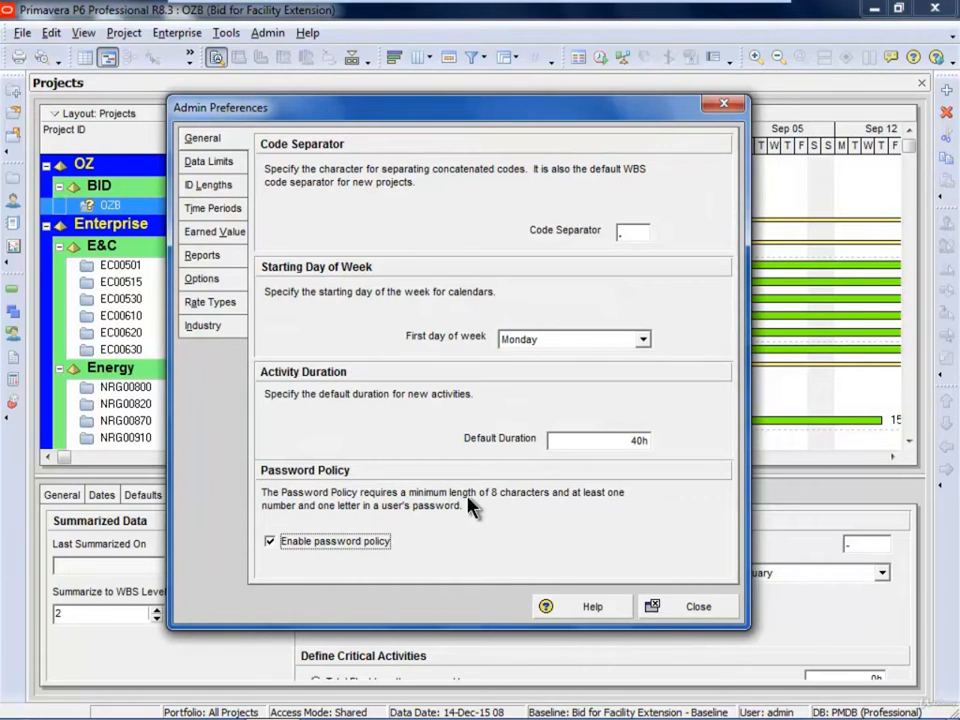
{"action": "left_click", "coordinate": [295, 542]}
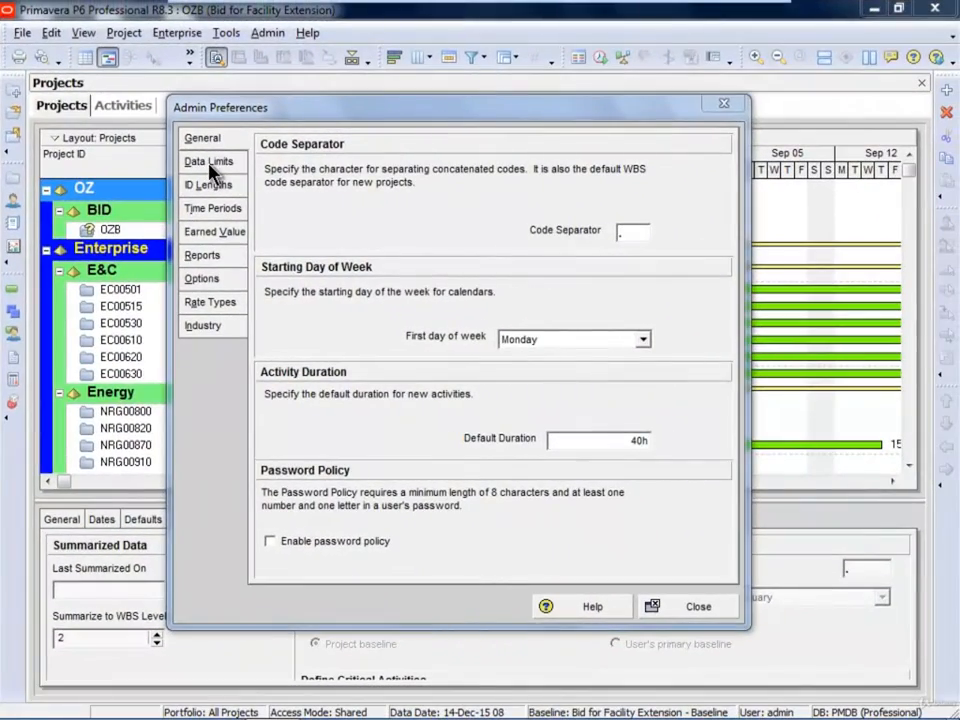
Try changing the EPS/WBS tree maximum levels in the admin data limits and return the value to 20
{"action": "left_click", "coordinate": [210, 162]}
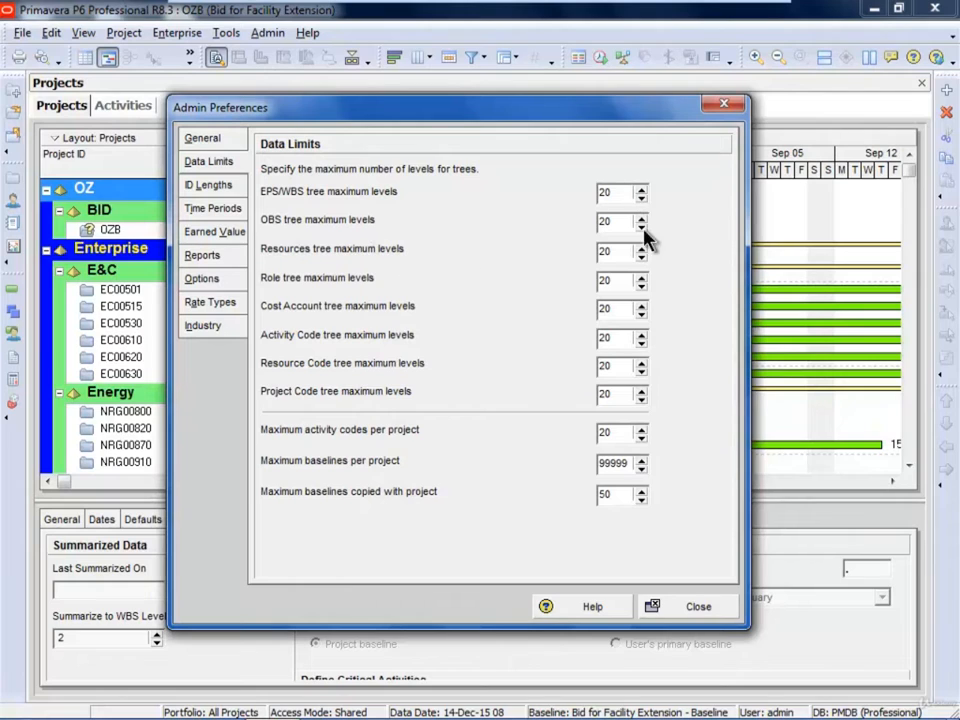
{"action": "left_click", "coordinate": [640, 189]}
{"action": "left_click", "coordinate": [641, 197]}
{"action": "left_click", "coordinate": [641, 198]}
{"action": "left_click", "coordinate": [641, 189]}
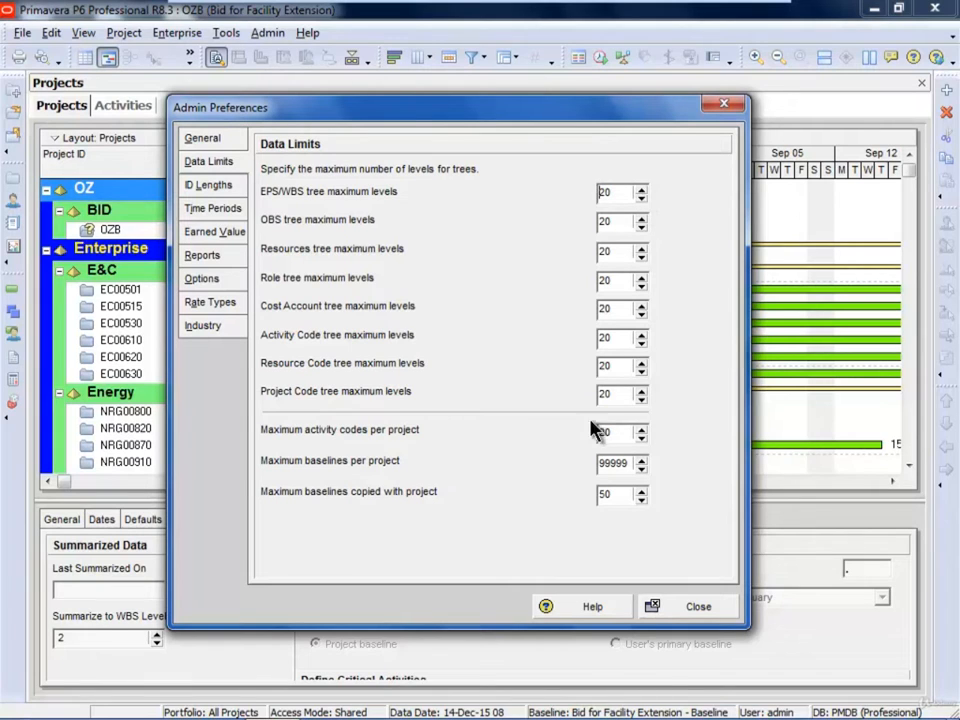
{"action": "left_click", "coordinate": [641, 463]}
{"action": "left_click", "coordinate": [640, 491]}
{"action": "left_click", "coordinate": [606, 493]}
Examine the maximum ID character lengths in the admin preferences, starting with the project ID limit
{"action": "left_click", "coordinate": [219, 187]}
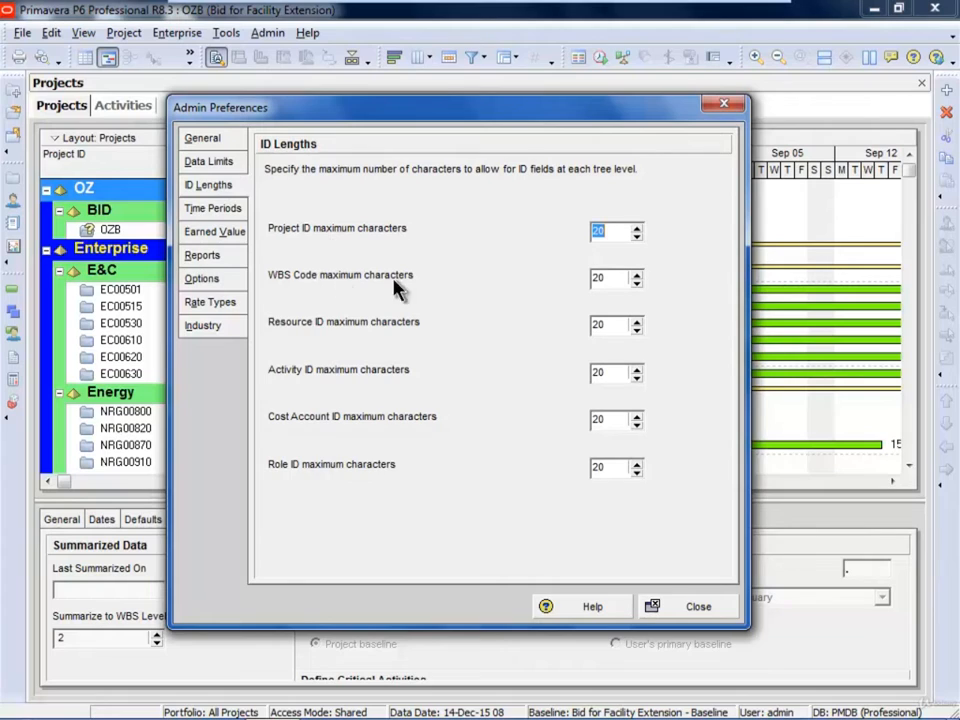
{"action": "left_click", "coordinate": [615, 230]}
{"action": "left_click_drag", "start_coordinate": [611, 231], "coordinate": [589, 235]}
{"action": "left_click", "coordinate": [612, 233]}
Review the hours per time period and the assigned-calendar option in the admin preferences, and leave the dialog
{"action": "left_click", "coordinate": [213, 208]}
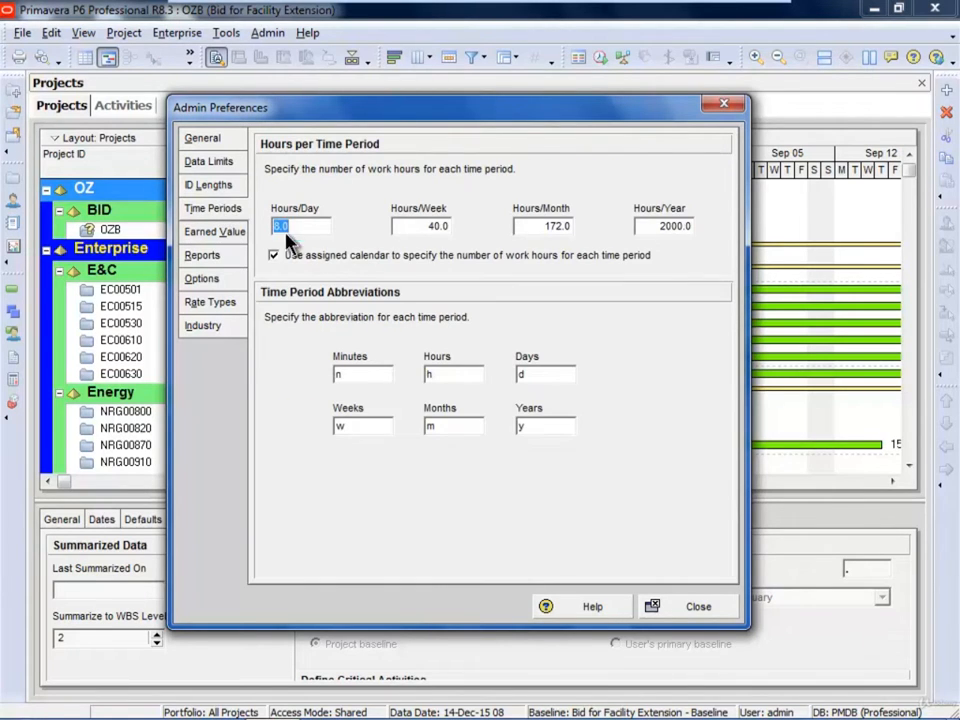
{"action": "left_click", "coordinate": [310, 256]}
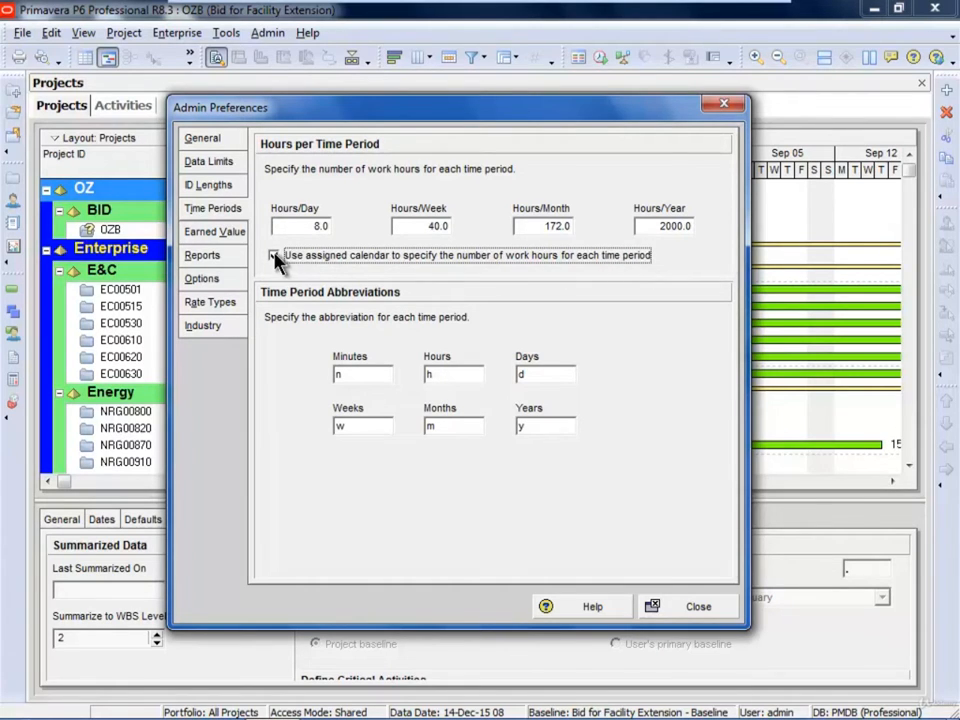
{"action": "left_click", "coordinate": [709, 606]}
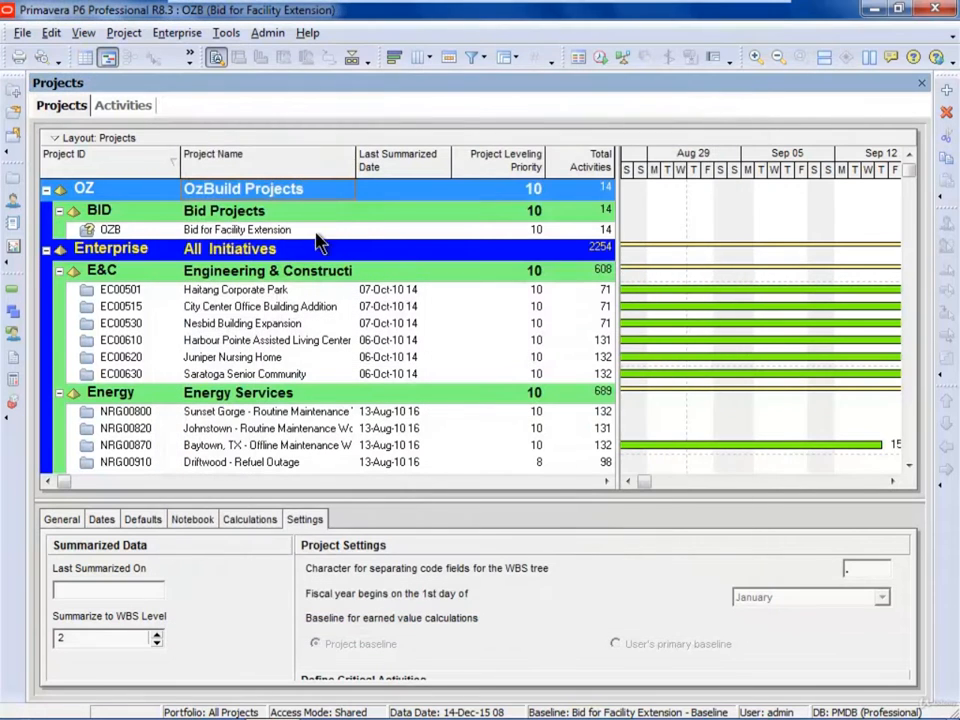
Open the OzBuild 5d/w project calendar's details to examine its work hours
{"action": "left_click", "coordinate": [176, 33]}
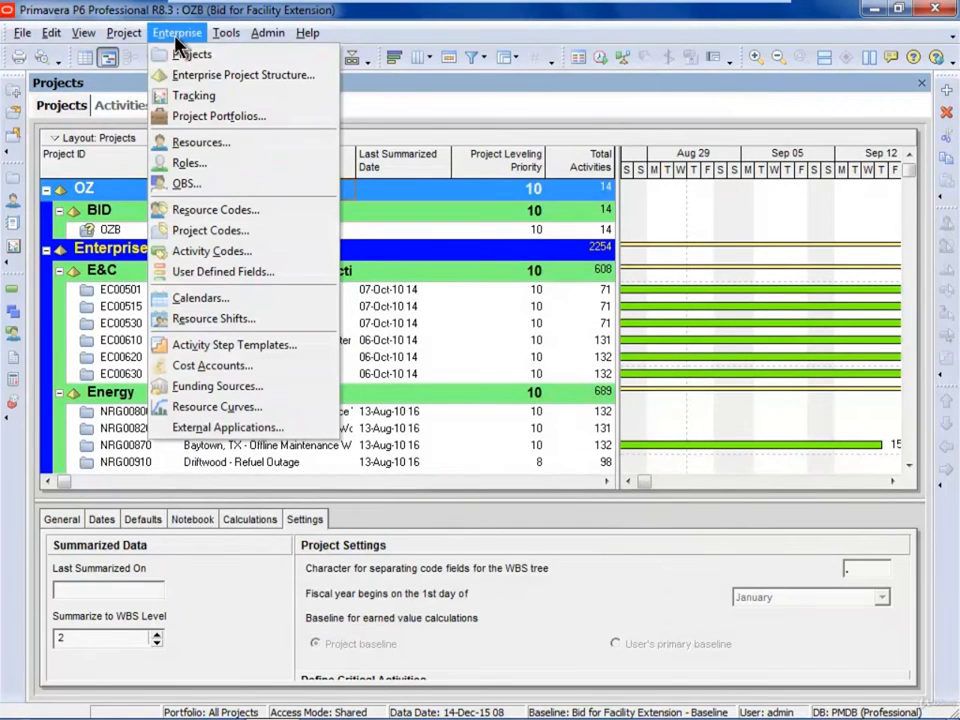
{"action": "left_click", "coordinate": [240, 298]}
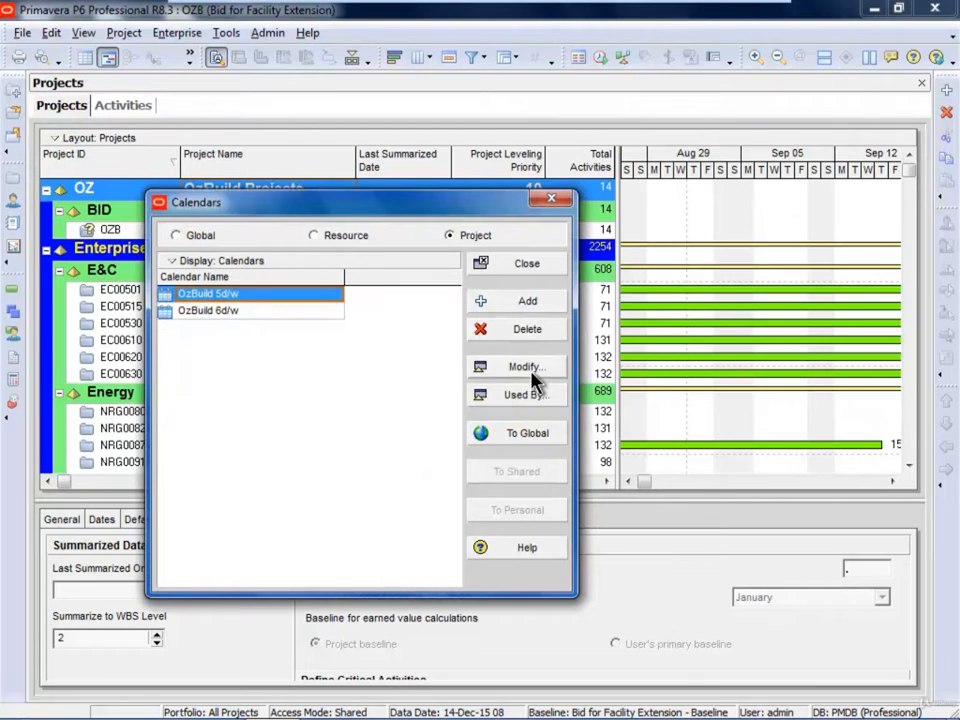
{"action": "left_click", "coordinate": [528, 372]}
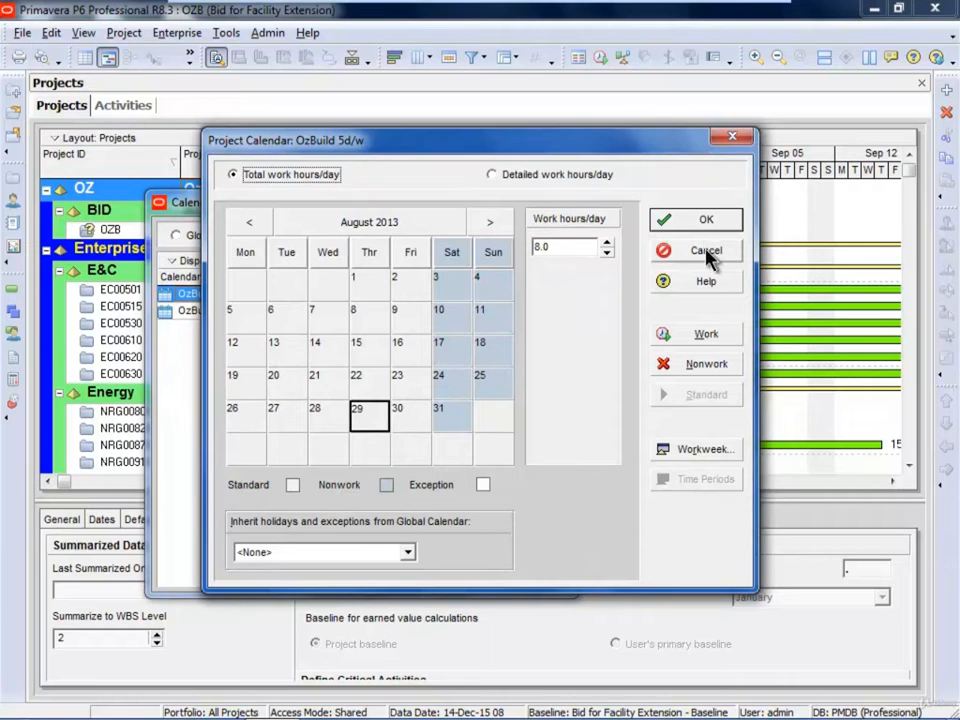
Leave the calendar windows and enable using the assigned calendar for the work hours per time period in the admin preferences
{"action": "left_click", "coordinate": [705, 218]}
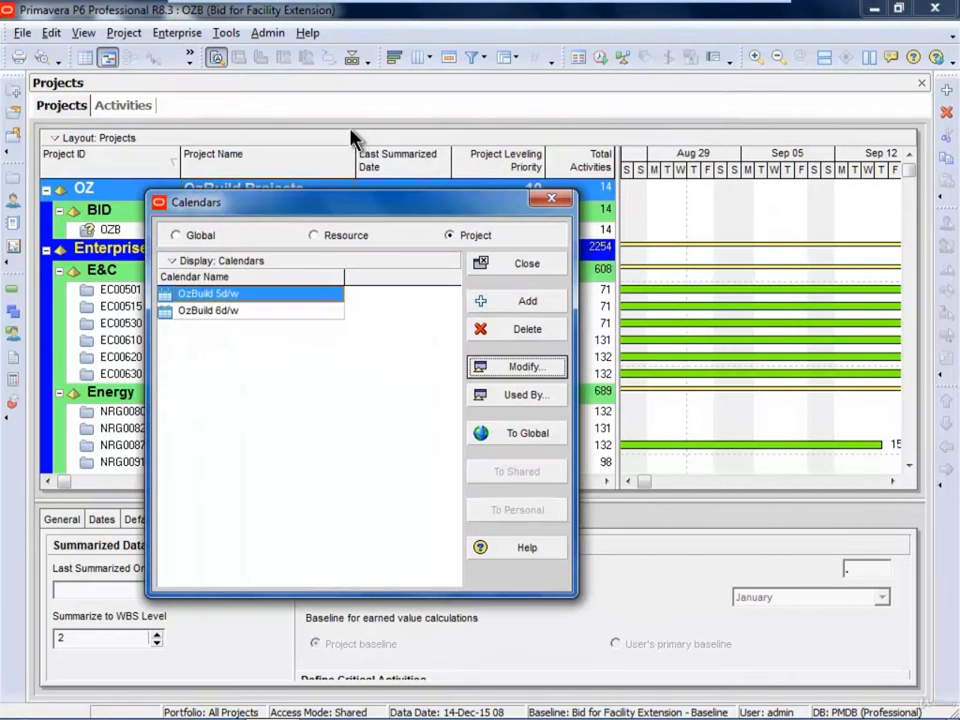
{"action": "left_click", "coordinate": [531, 266]}
{"action": "left_click", "coordinate": [266, 32]}
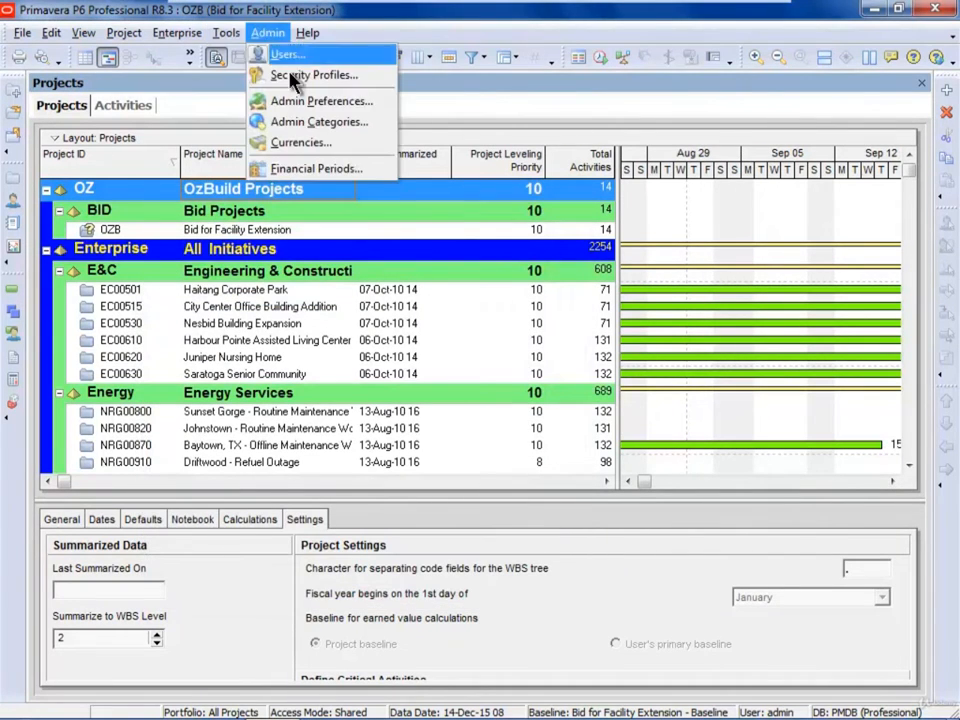
{"action": "left_click", "coordinate": [290, 98]}
{"action": "left_click", "coordinate": [274, 256]}
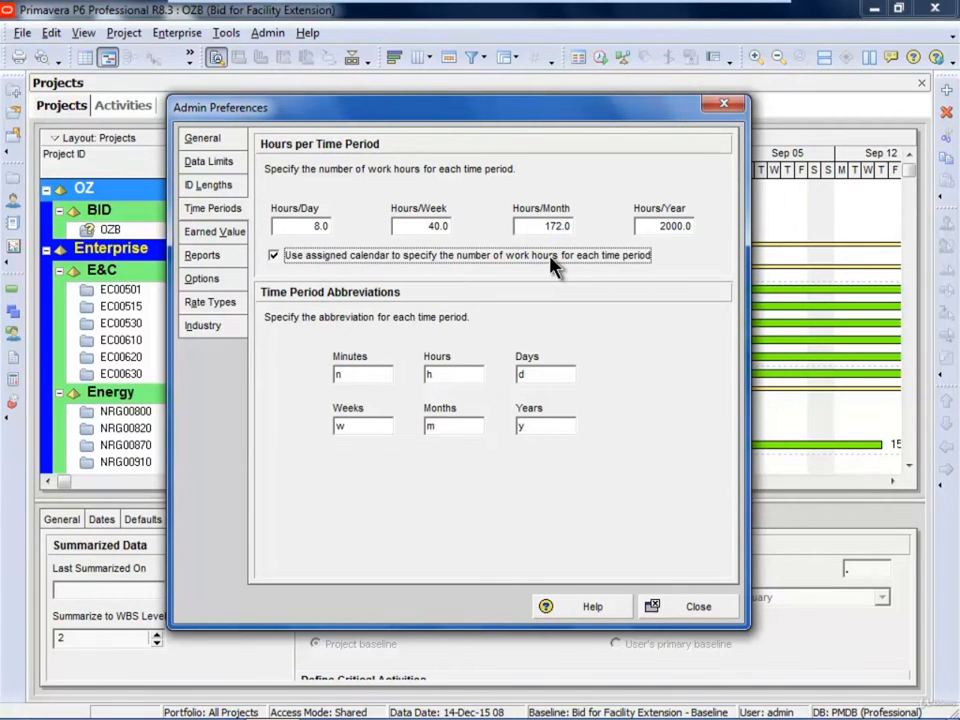
{"action": "left_click", "coordinate": [274, 256]}
{"action": "left_click", "coordinate": [274, 256]}
Try "min" as the minutes abbreviation in the time periods preferences and return it to "n"
{"action": "left_click", "coordinate": [372, 374]}
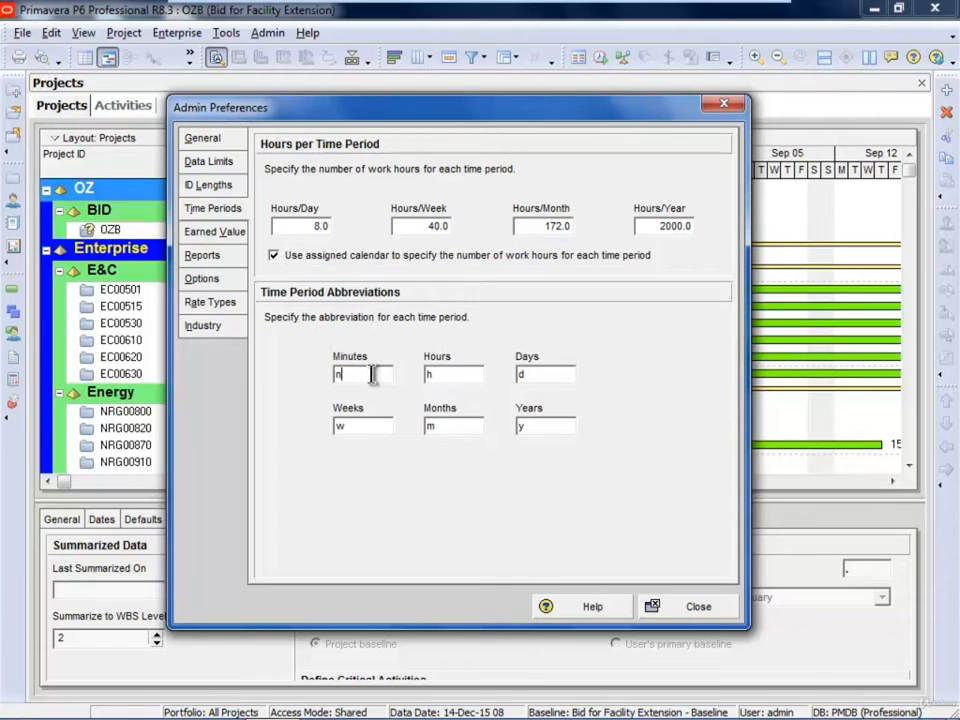
{"action": "left_click_drag", "start_coordinate": [372, 374], "coordinate": [320, 384]}
{"action": "type", "text": "min"}
{"action": "key", "text": "BackSpace"}
{"action": "key", "text": "BackSpace"}
{"action": "key", "text": "BackSpace"}
{"action": "type", "text": "n"}
View the earned value admin preferences, leave the dialog, and add a new WBS element under Bid Document
{"action": "left_click", "coordinate": [213, 232]}
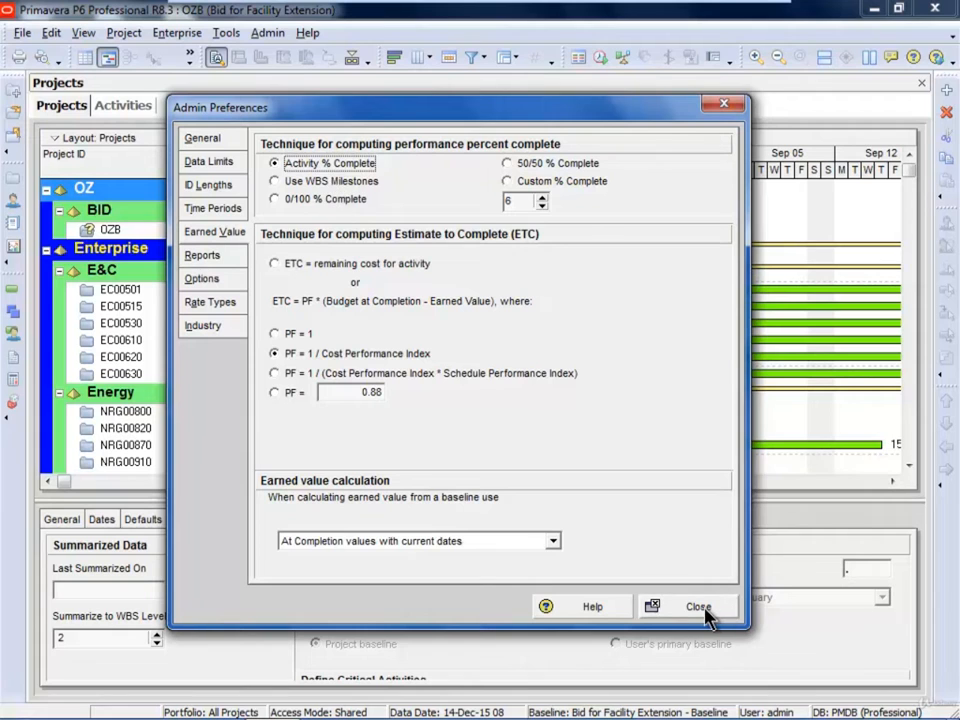
{"action": "left_click", "coordinate": [705, 610]}
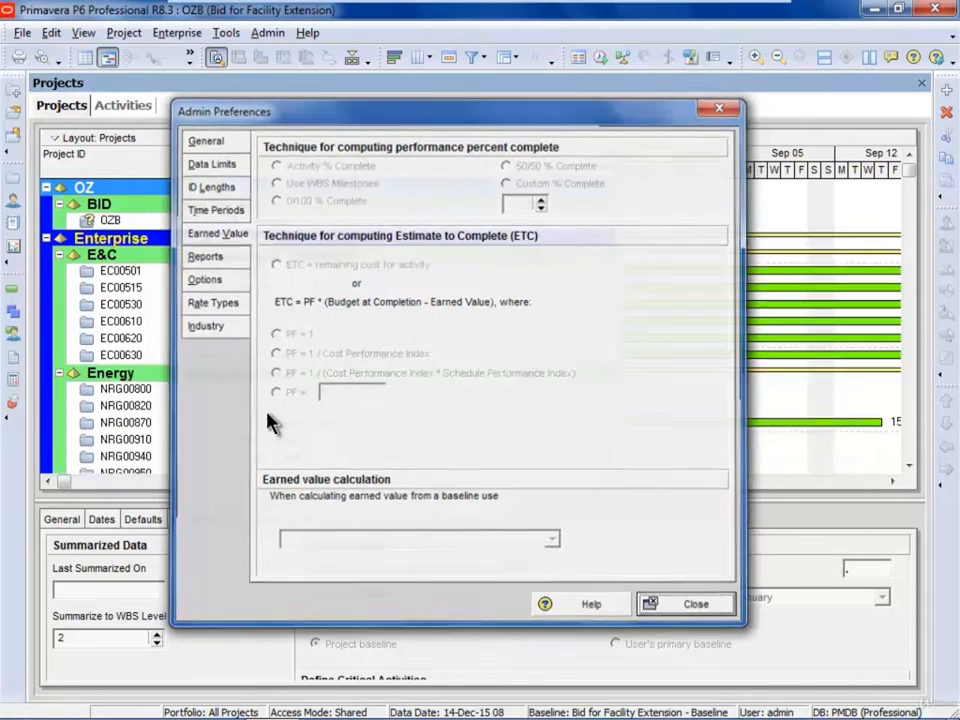
{"action": "left_click", "coordinate": [13, 313]}
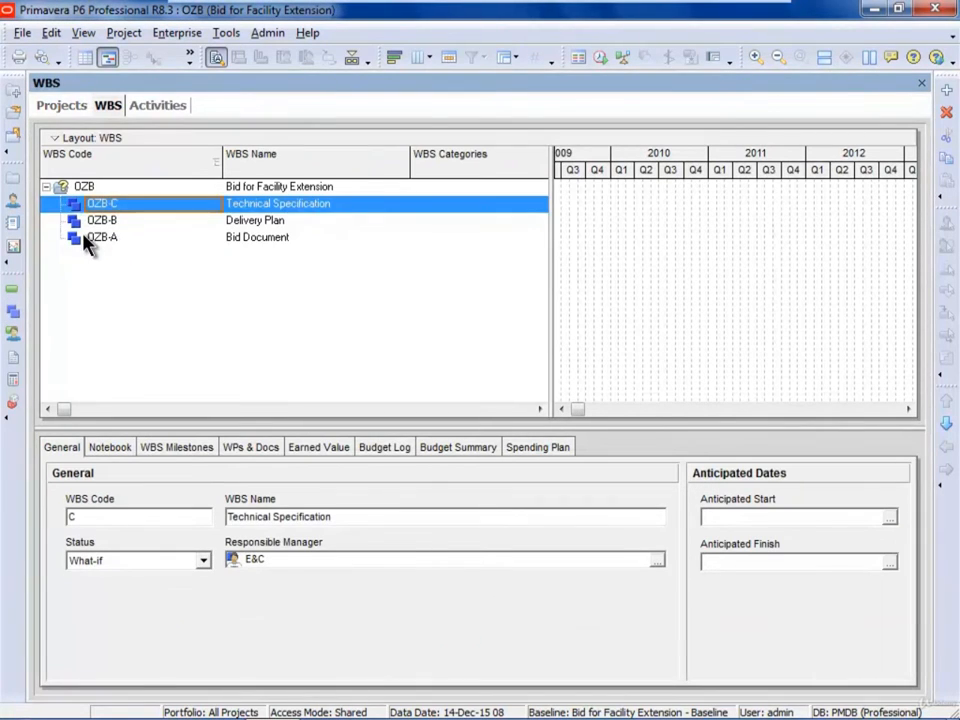
{"action": "left_click", "coordinate": [88, 238]}
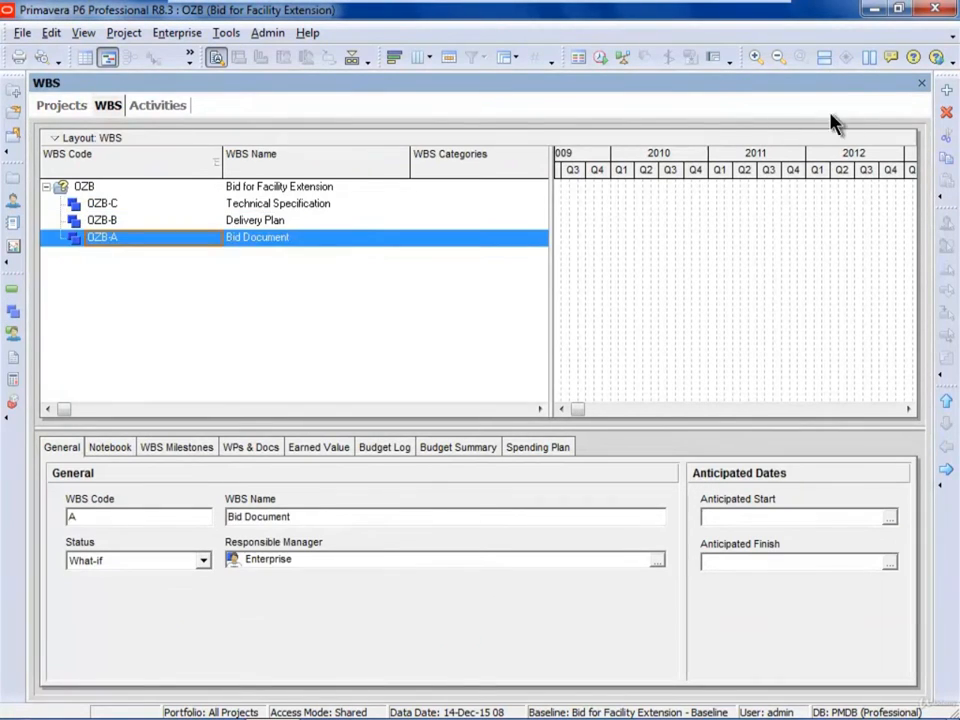
{"action": "left_click", "coordinate": [946, 91]}
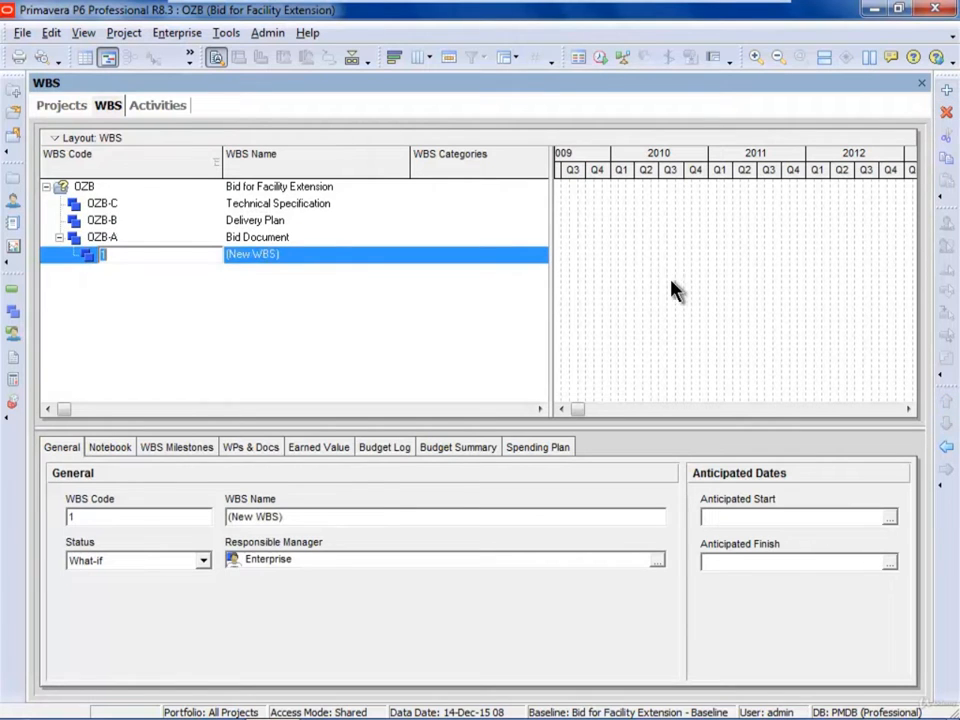
Compare the new WBS element's earned value settings side by side with the earned value defaults in the admin preferences
{"action": "left_click", "coordinate": [320, 449]}
{"action": "left_click_drag", "start_coordinate": [336, 430], "coordinate": [336, 361]}
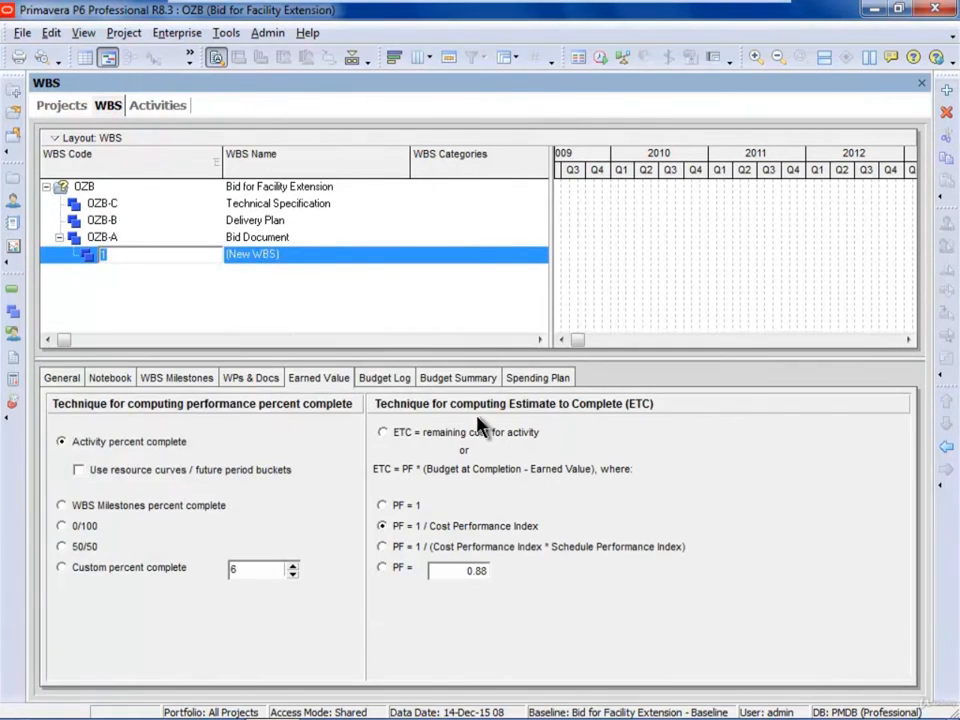
{"action": "left_click", "coordinate": [267, 32]}
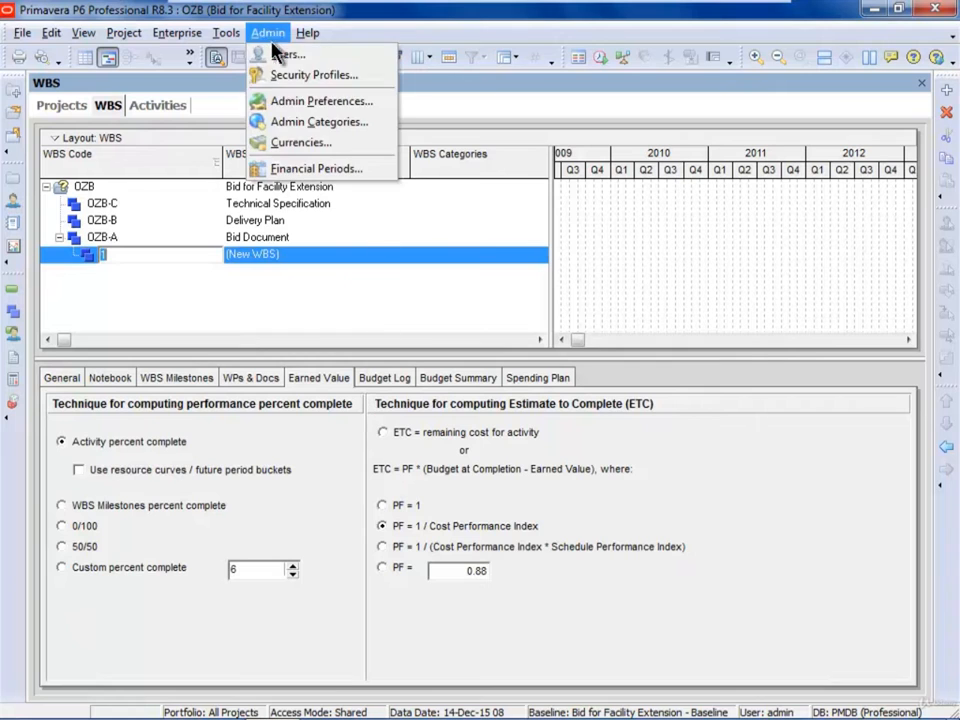
{"action": "left_click", "coordinate": [276, 99]}
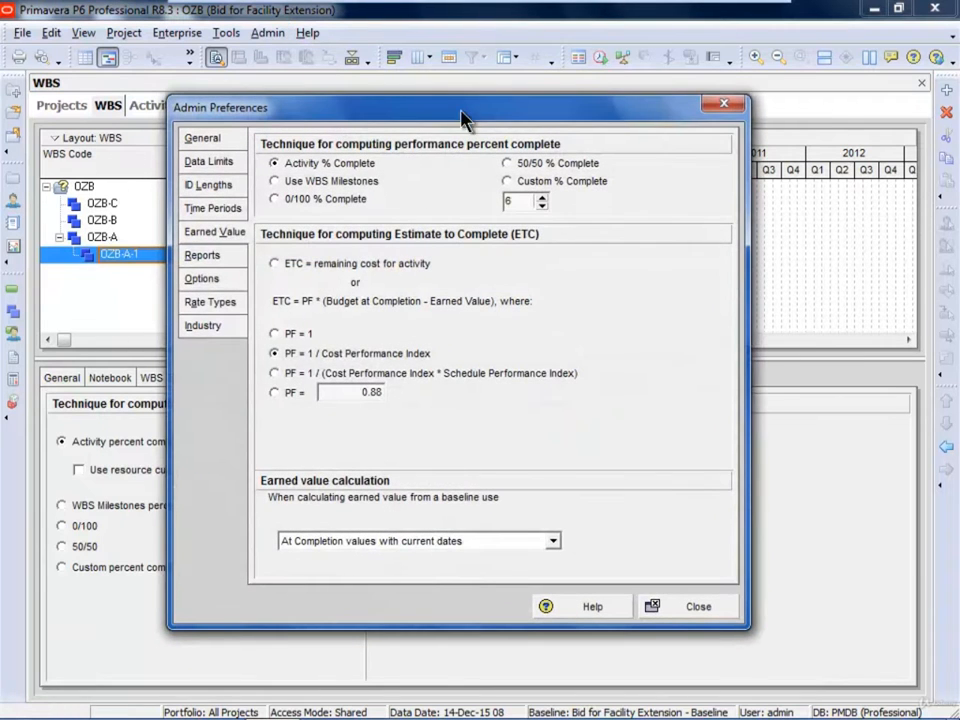
{"action": "left_click_drag", "start_coordinate": [452, 115], "coordinate": [770, 29]}
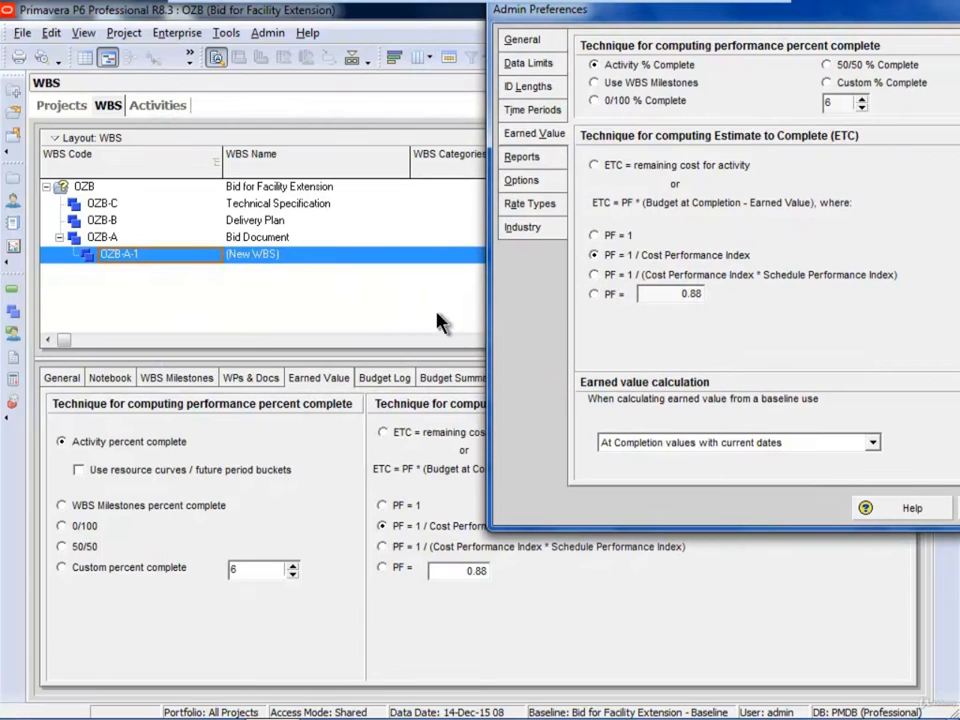
Set the default Estimate to Complete technique to "ETC = remaining cost for activity" and close the admin preferences
{"action": "left_click", "coordinate": [618, 166]}
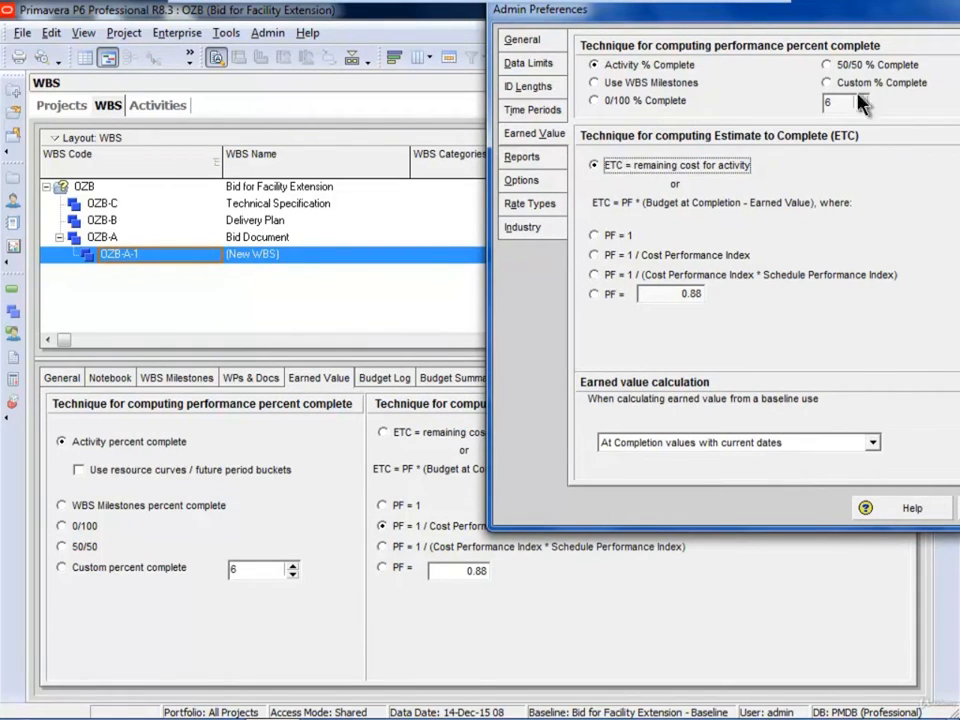
{"action": "left_click_drag", "start_coordinate": [638, 16], "coordinate": [431, 53]}
{"action": "left_click", "coordinate": [812, 546]}
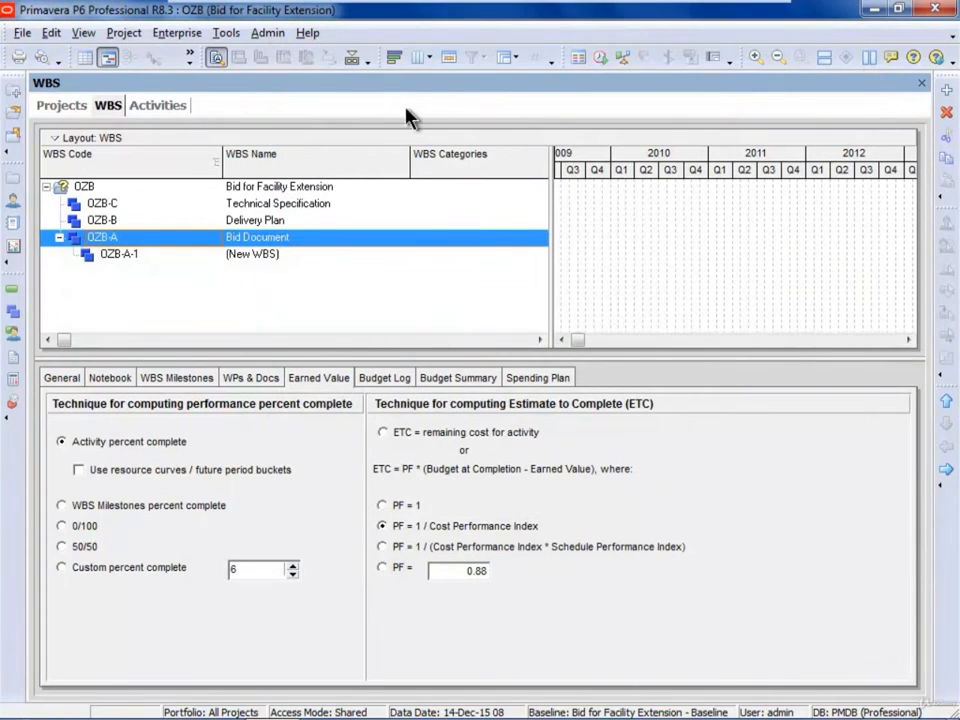
Try "Budgeted values with planned dates" for the baseline earned value calculation and return to "At Completion values with current dates"
{"action": "left_click", "coordinate": [278, 34]}
{"action": "left_click", "coordinate": [314, 100]}
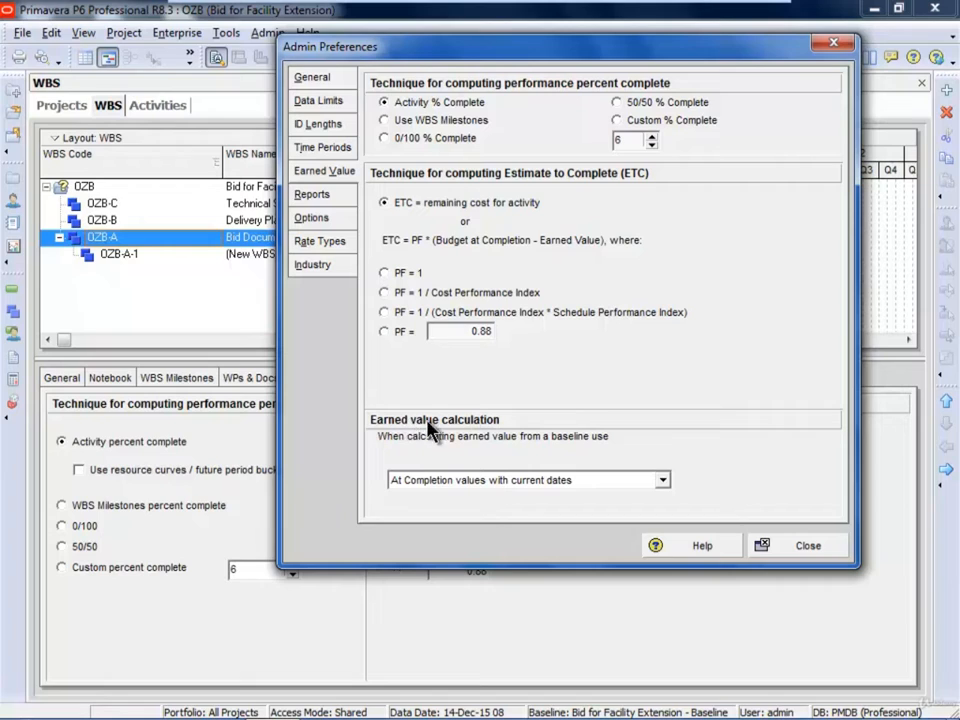
{"action": "left_click", "coordinate": [663, 480]}
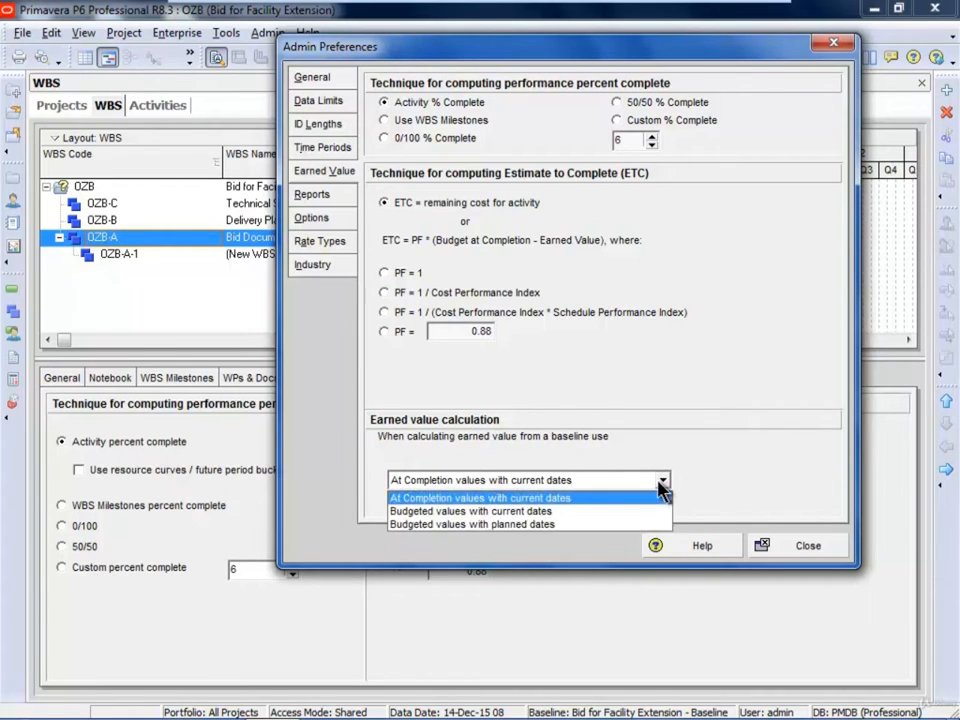
{"action": "left_click", "coordinate": [450, 522]}
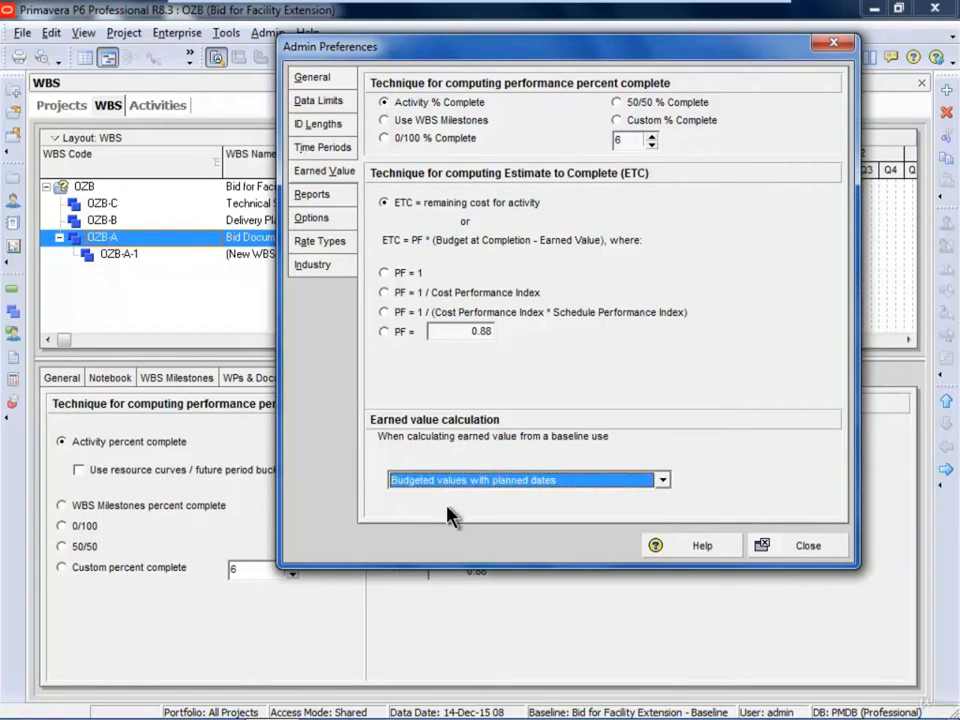
{"action": "left_click", "coordinate": [533, 490]}
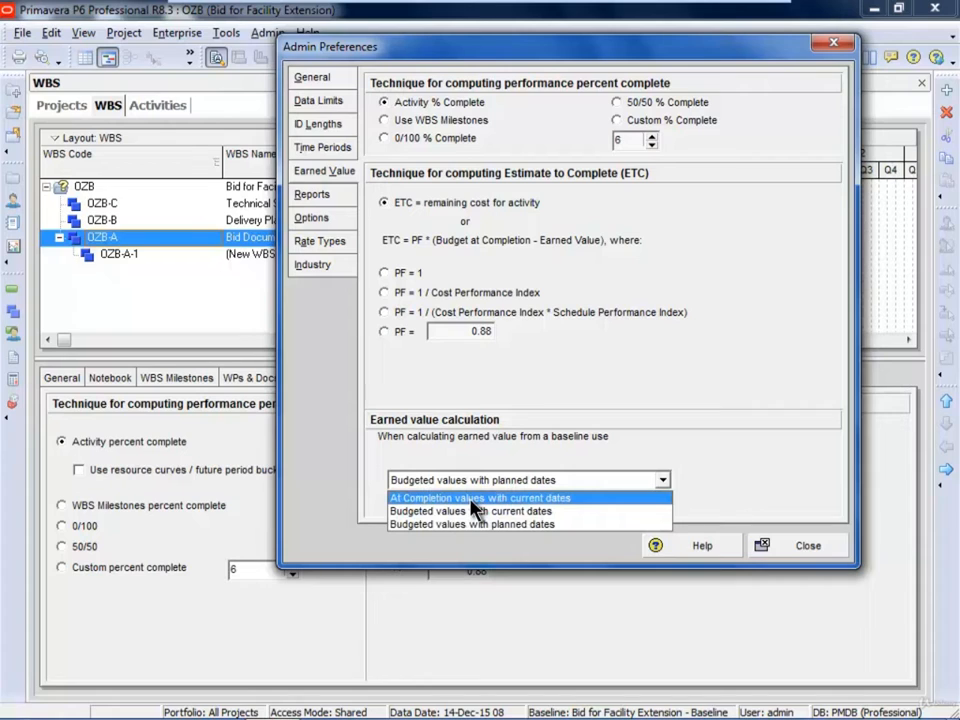
{"action": "left_click", "coordinate": [471, 500]}
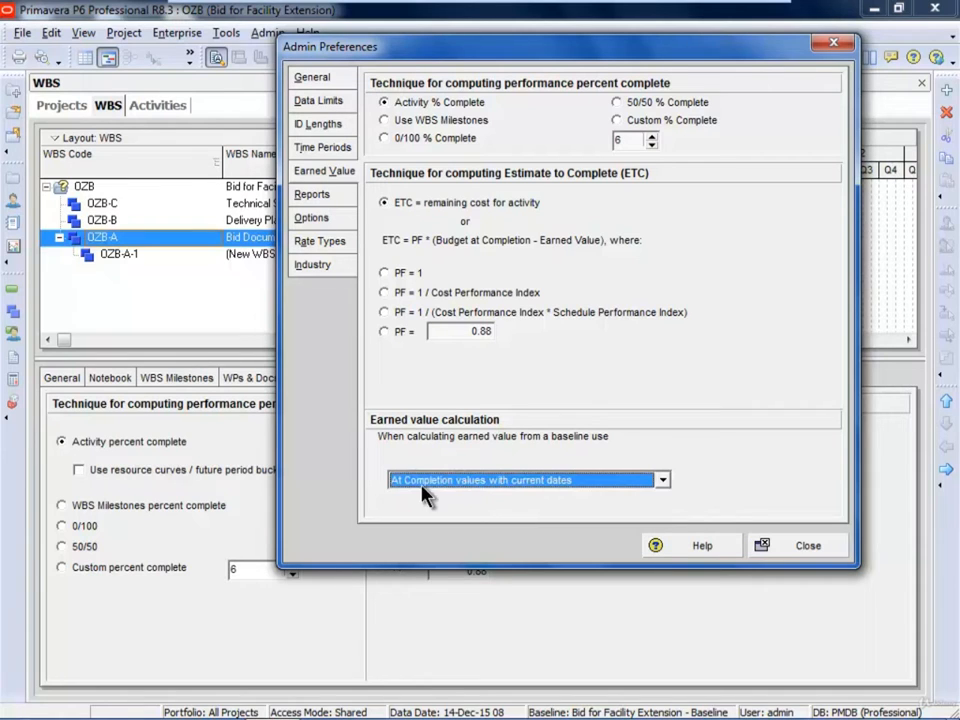
Review the baseline earned value choices again, try "Budgeted values with current dates", and restore "At Completion values with current dates"
{"action": "left_click", "coordinate": [550, 488]}
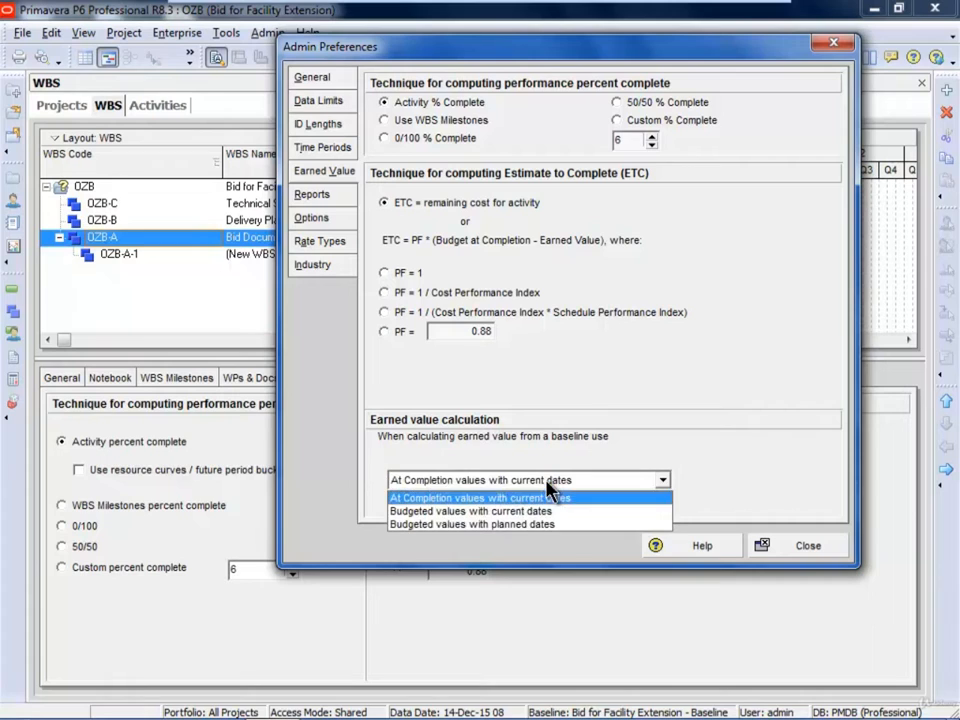
{"action": "left_click", "coordinate": [499, 498]}
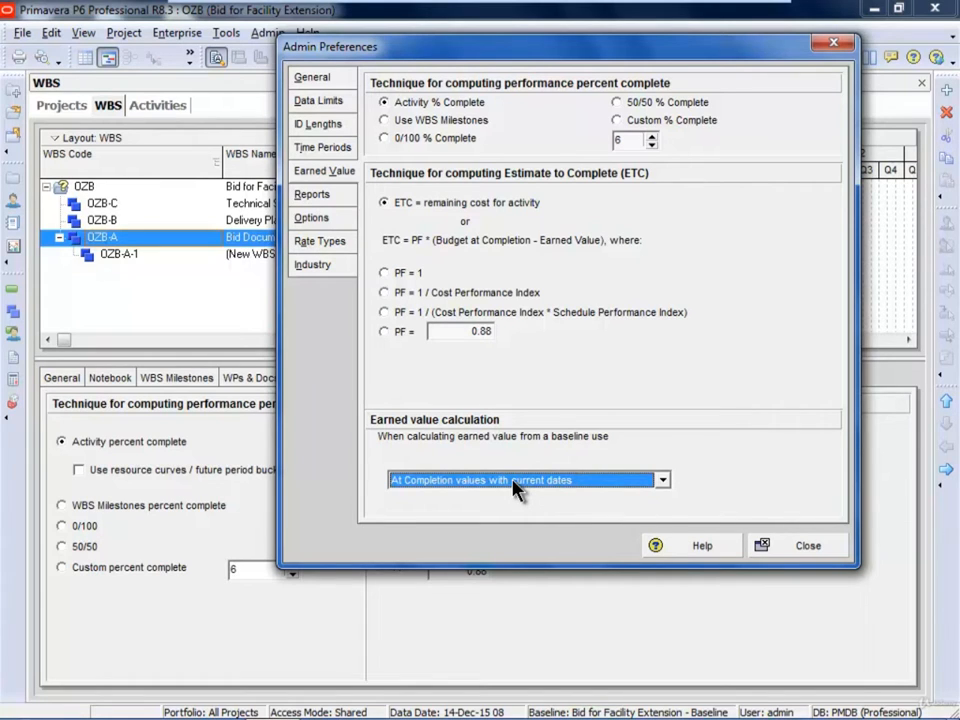
{"action": "left_click", "coordinate": [515, 484]}
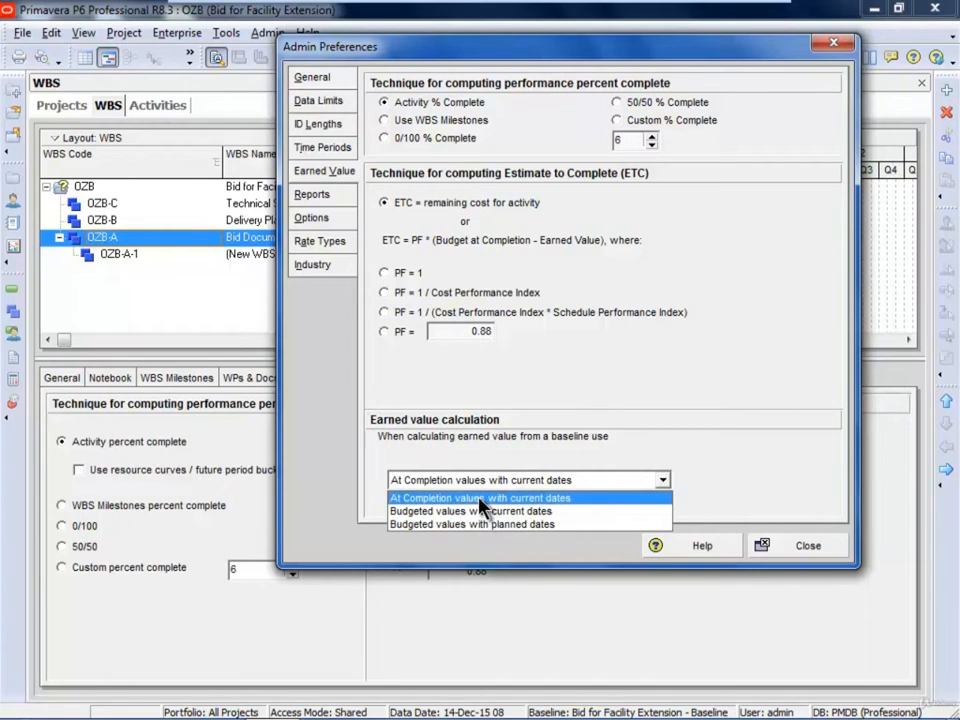
{"action": "left_click", "coordinate": [482, 498]}
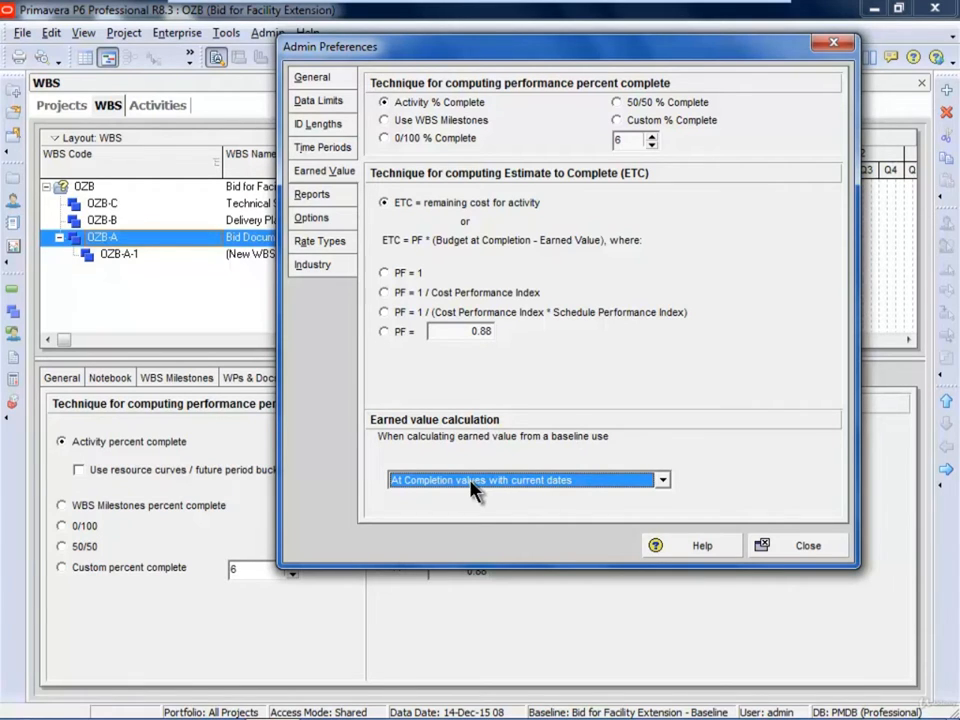
{"action": "left_click", "coordinate": [662, 481]}
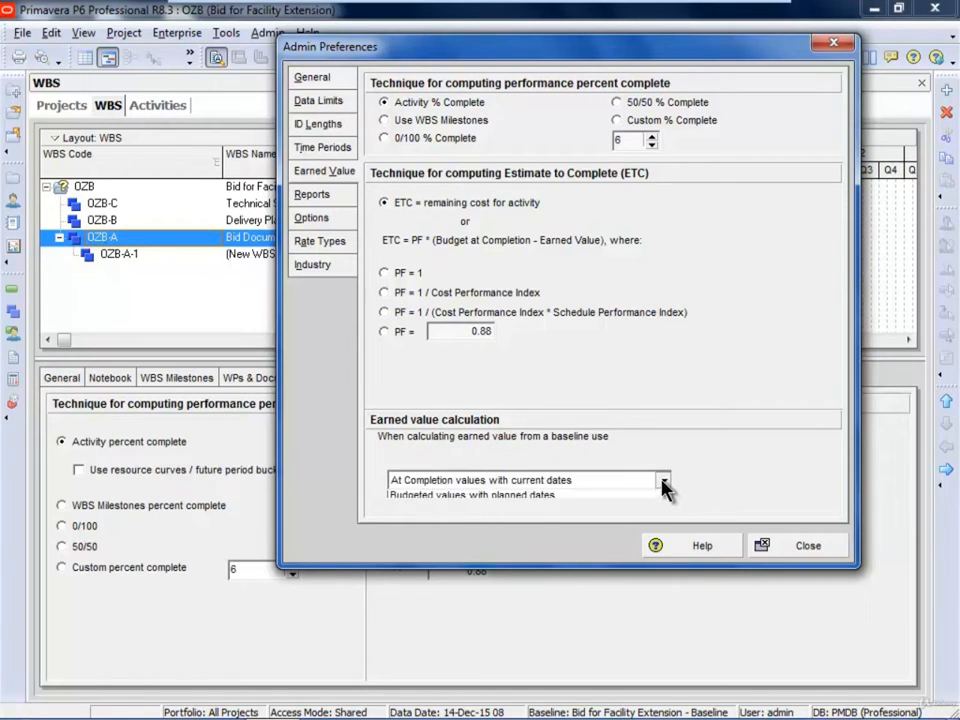
{"action": "left_click", "coordinate": [654, 512]}
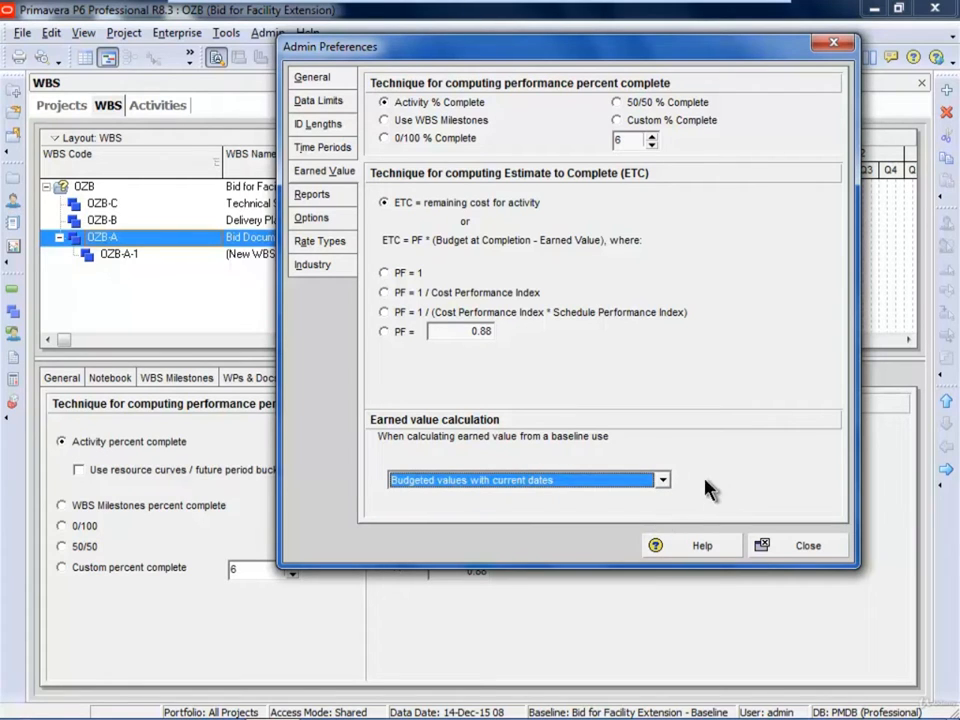
{"action": "left_click", "coordinate": [662, 482]}
{"action": "left_click", "coordinate": [640, 498]}
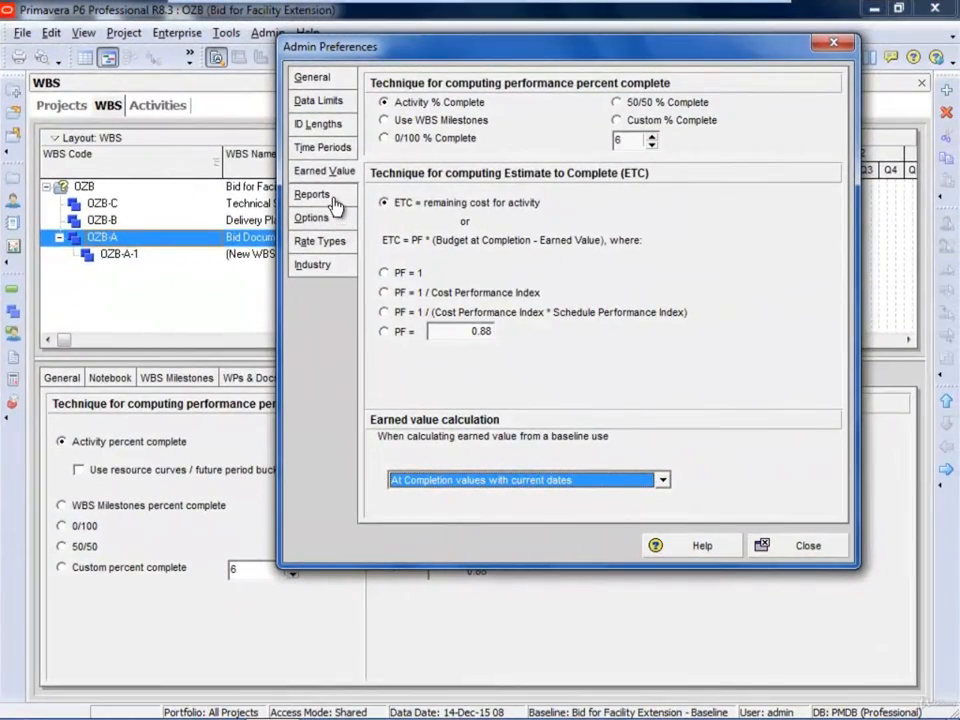
Examine the first, second and third sets of report header, footer and custom labels, and leave the admin preferences
{"action": "left_click", "coordinate": [325, 195]}
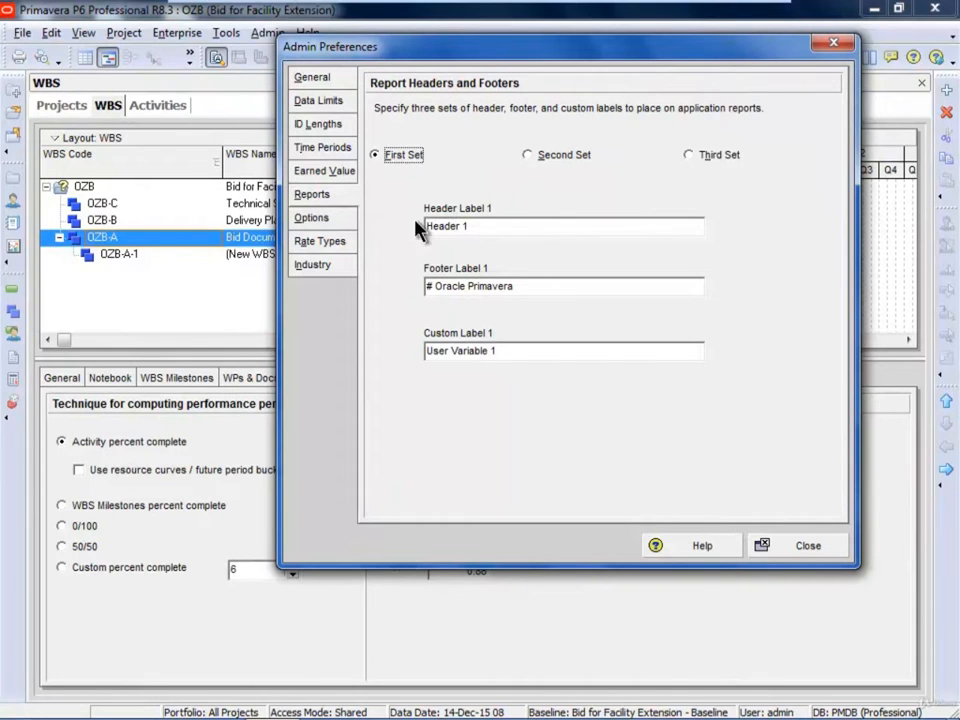
{"action": "left_click", "coordinate": [545, 157]}
{"action": "left_click", "coordinate": [695, 158]}
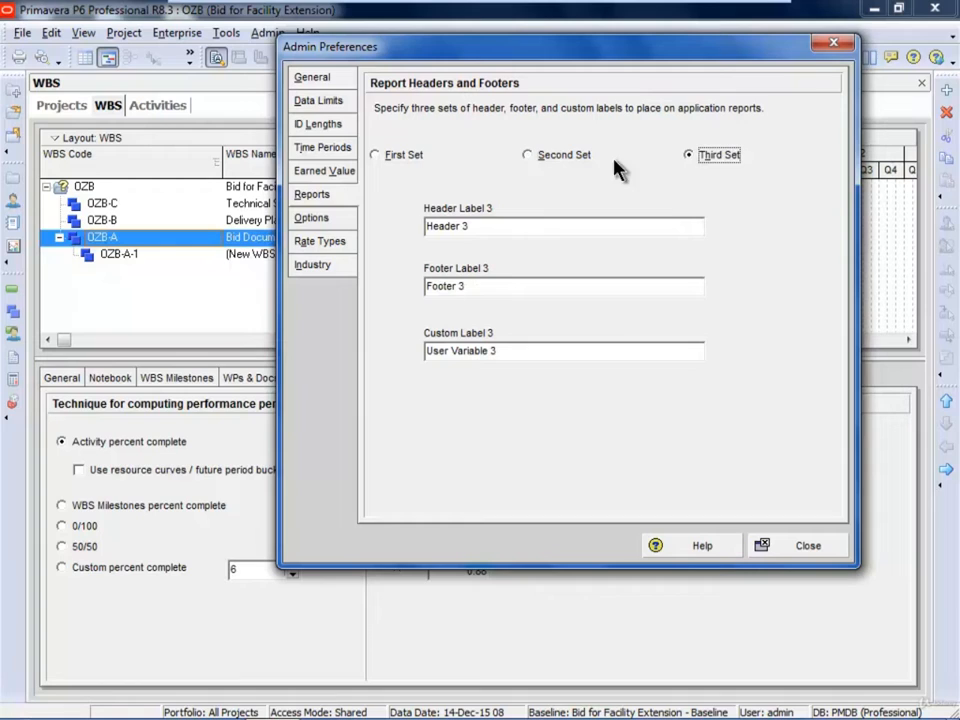
{"action": "left_click", "coordinate": [379, 157]}
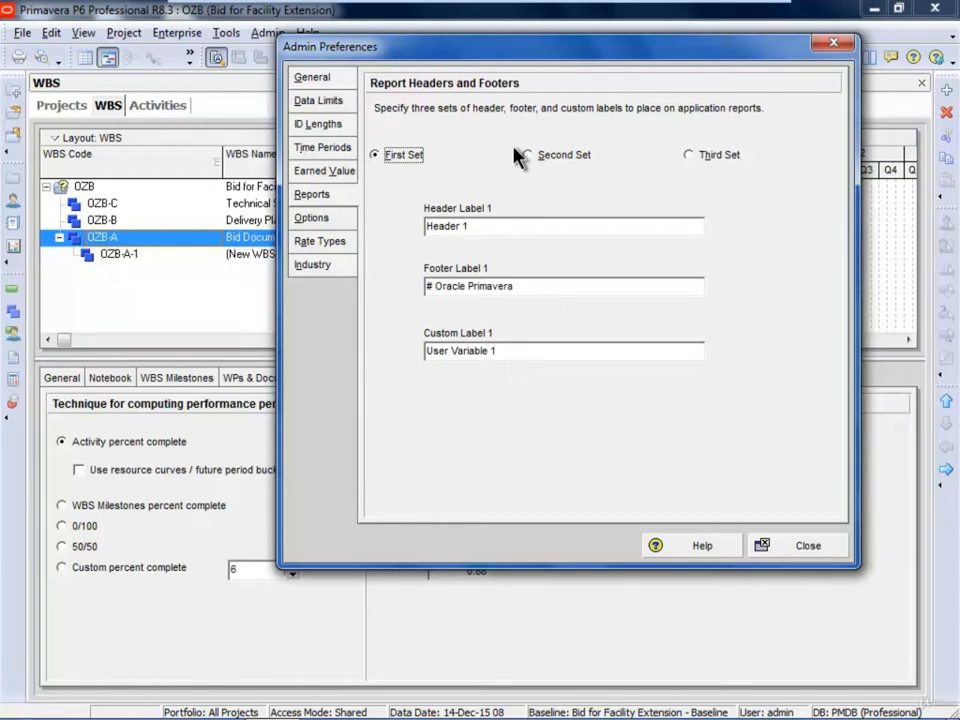
{"action": "left_click", "coordinate": [808, 546]}
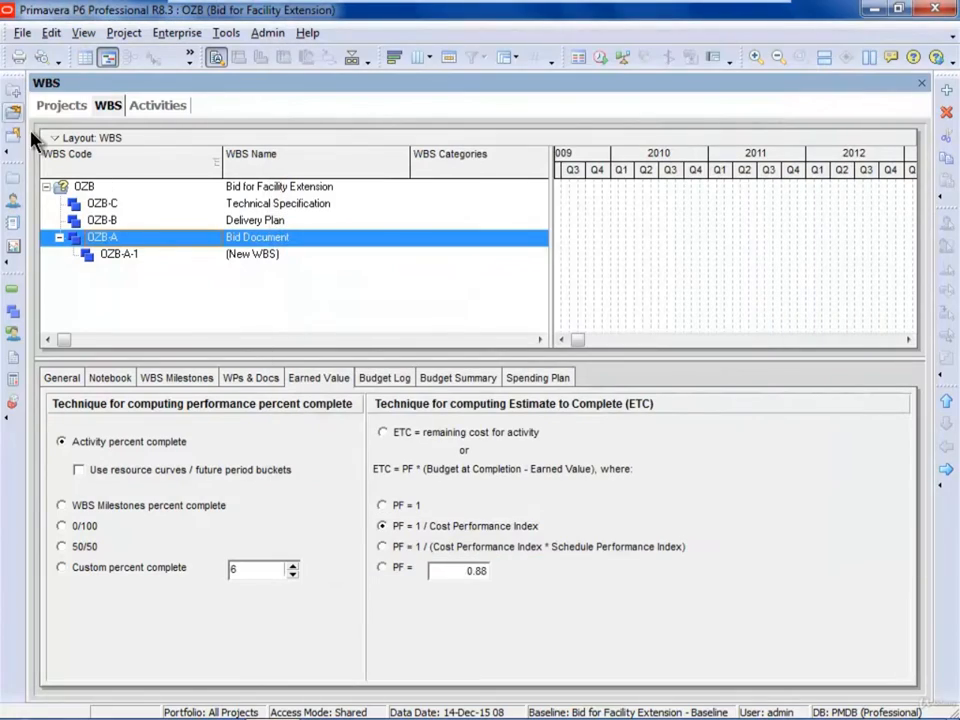
Open the print preview of the Activities window, examine the header, footer and custom label fields offered for the page header, and close it
{"action": "left_click", "coordinate": [12, 288]}
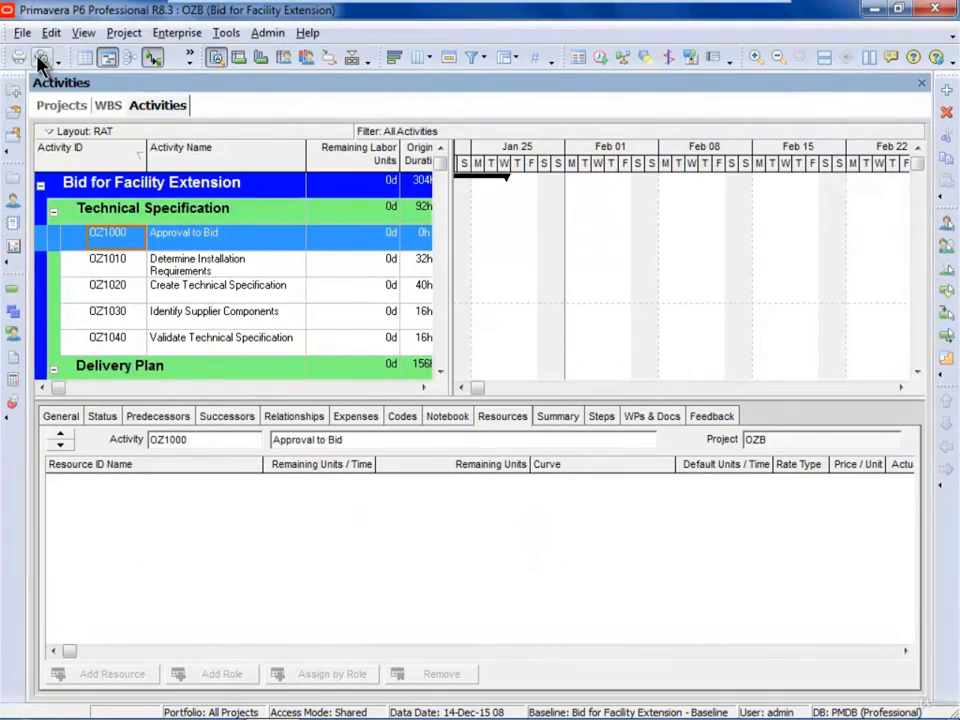
{"action": "left_click", "coordinate": [40, 57]}
{"action": "left_click", "coordinate": [17, 38]}
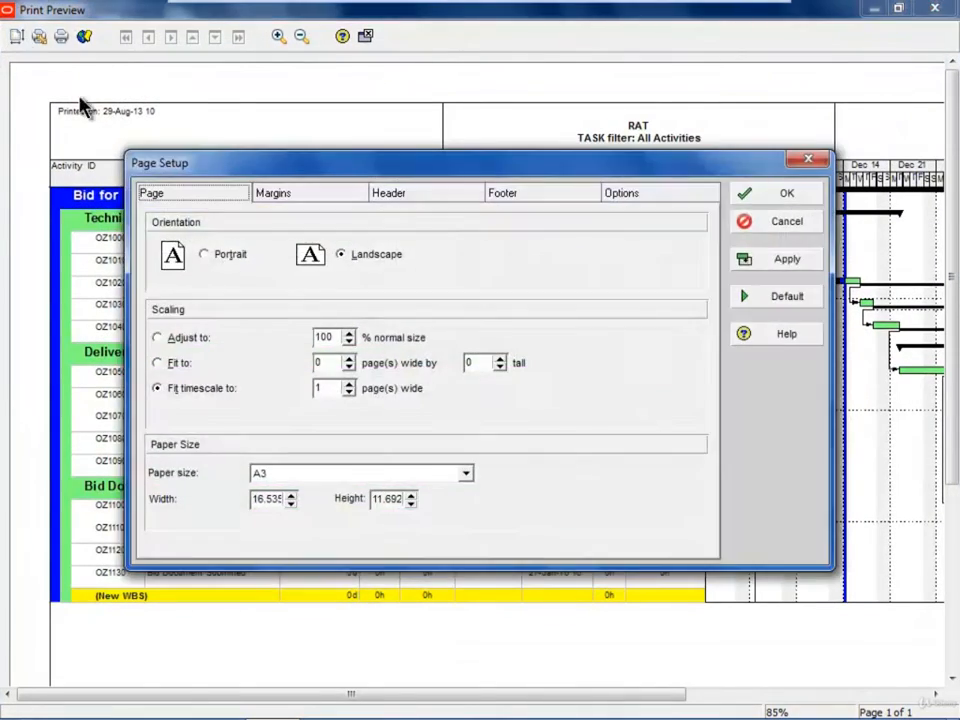
{"action": "left_click", "coordinate": [410, 194]}
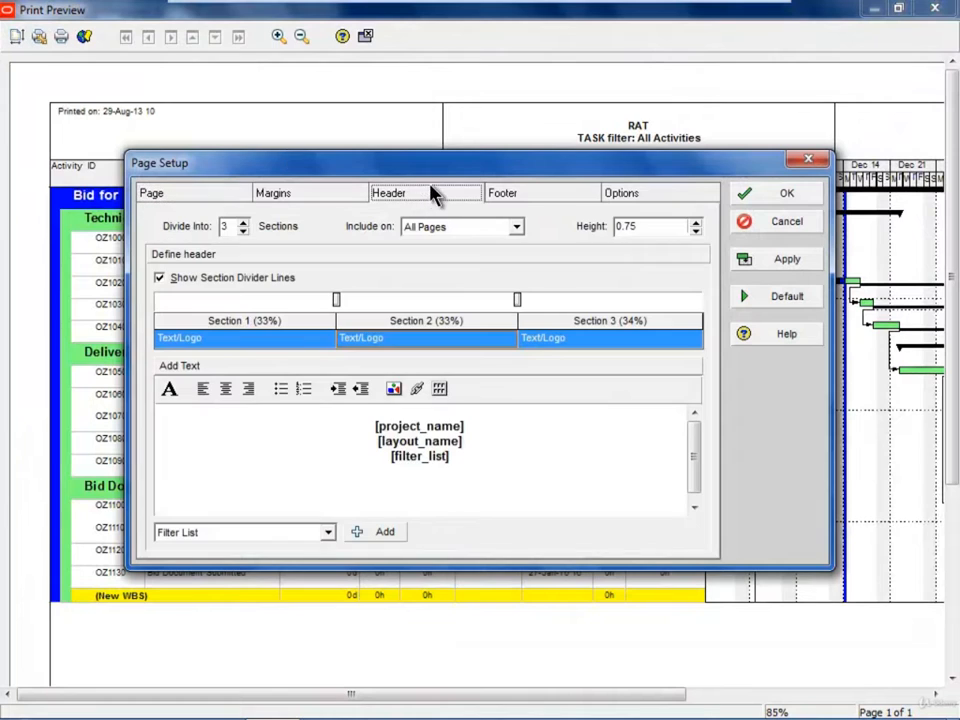
{"action": "left_click", "coordinate": [327, 532]}
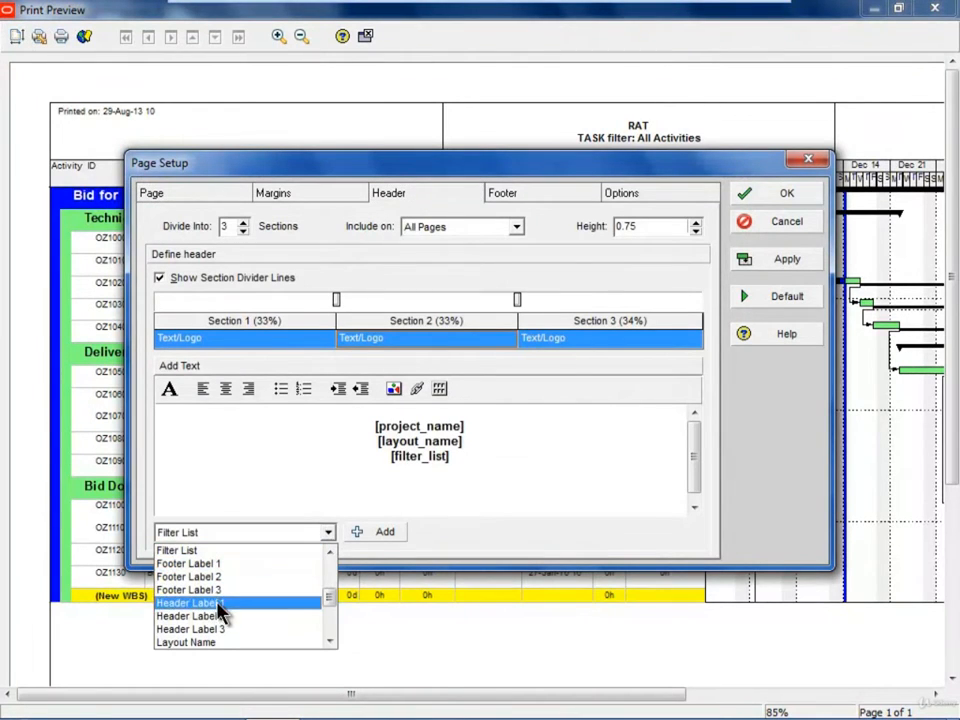
{"action": "left_click", "coordinate": [329, 551]}
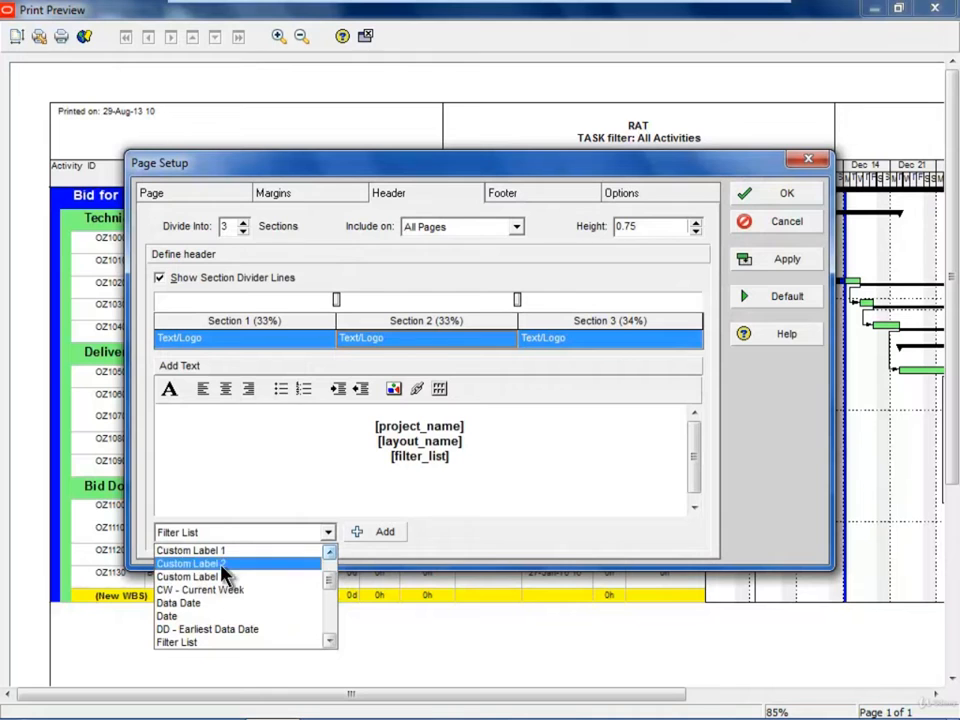
{"action": "left_click", "coordinate": [431, 492]}
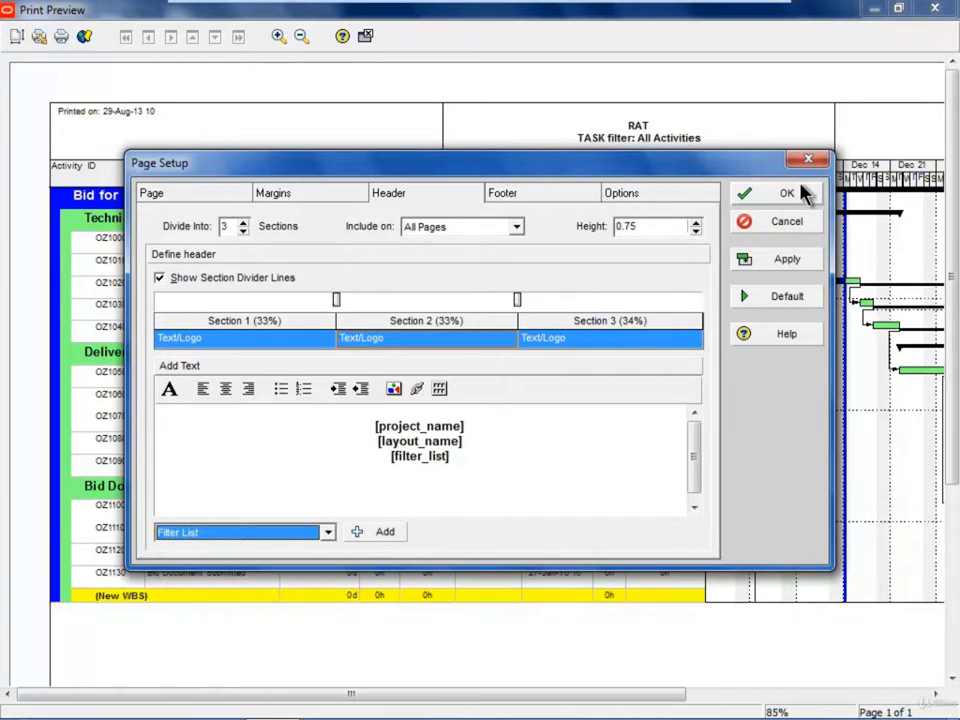
{"action": "left_click", "coordinate": [787, 232]}
{"action": "left_click", "coordinate": [365, 36]}
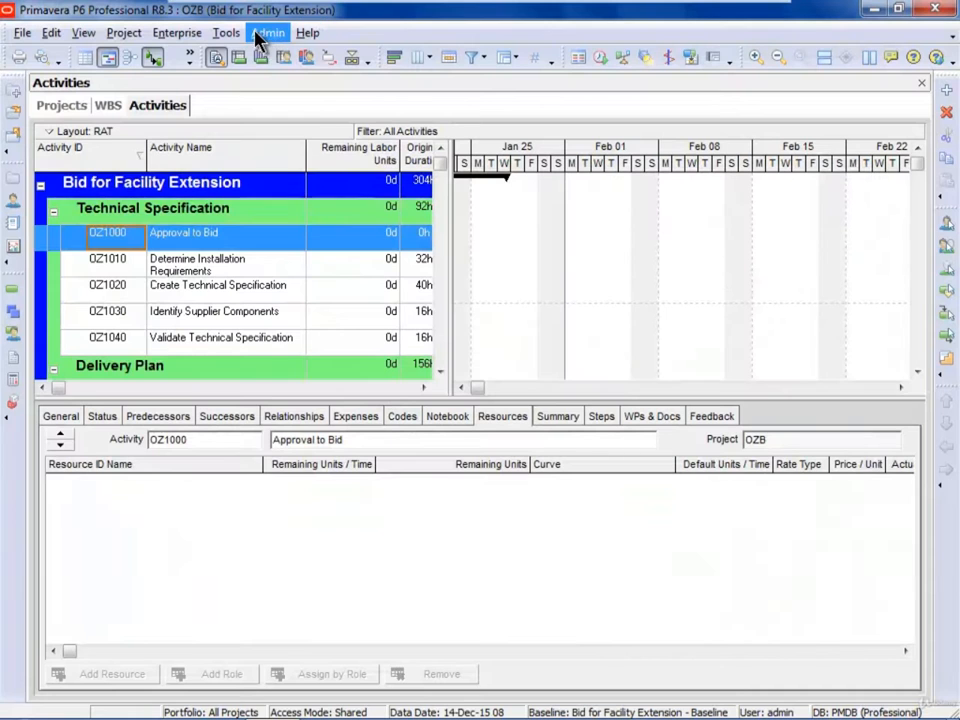
Reopen the admin preferences and revisit Header Label 1 in the first set of report labels
{"action": "left_click", "coordinate": [267, 32]}
{"action": "left_click", "coordinate": [272, 100]}
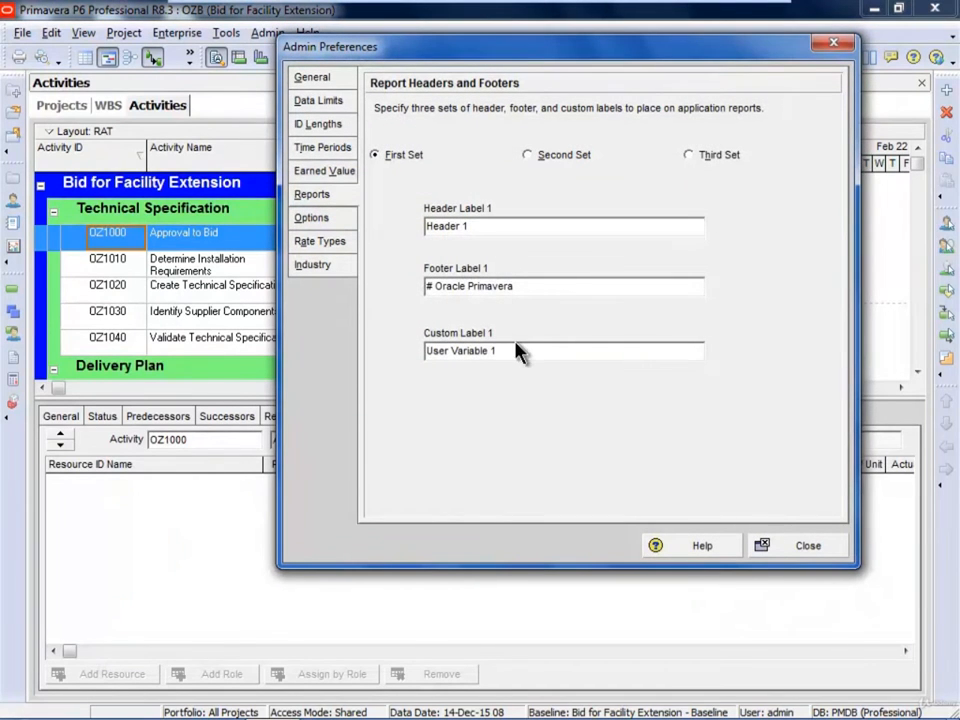
{"action": "left_click", "coordinate": [465, 227]}
{"action": "key", "text": "BackSpace"}
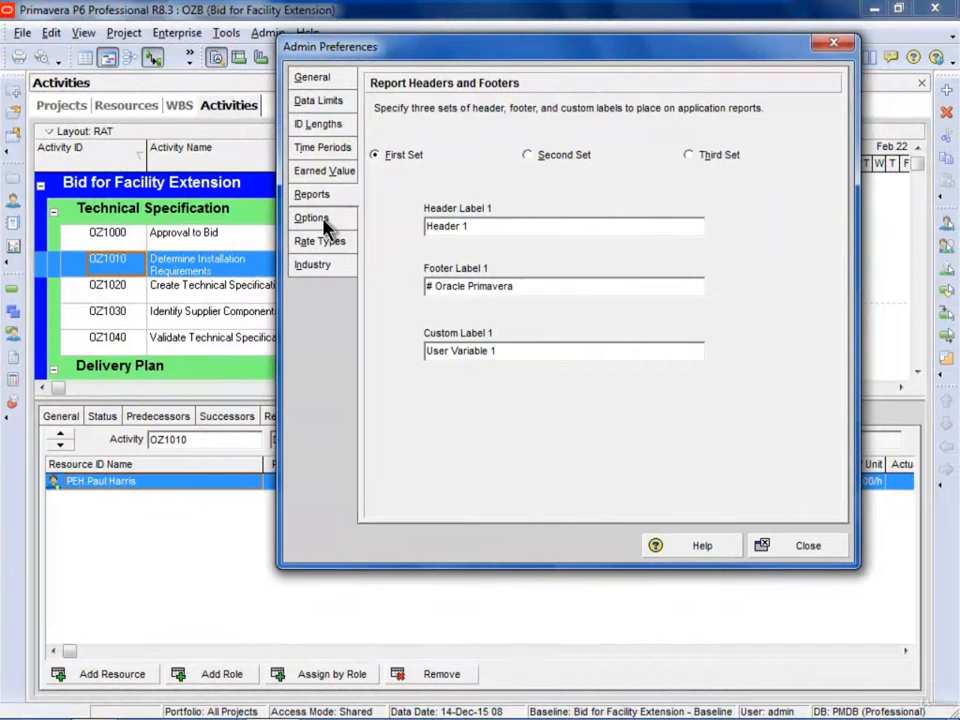
Review the WBS-level summarization intervals in the admin preferences options, and try summarizing by financial period before switching it off again
{"action": "left_click", "coordinate": [326, 224]}
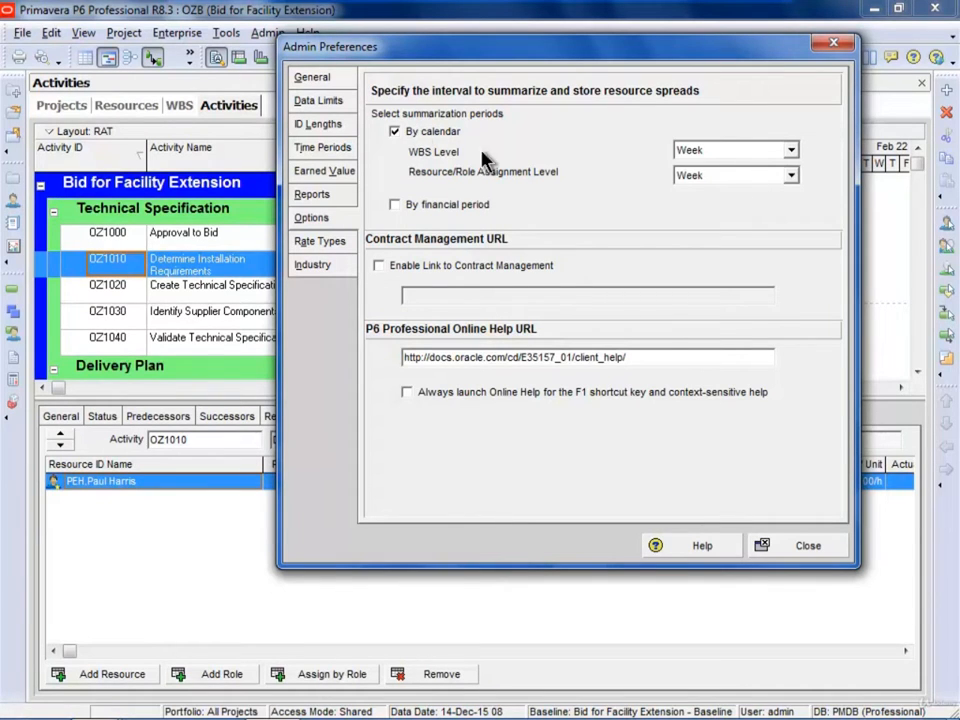
{"action": "left_click", "coordinate": [790, 151]}
{"action": "left_click", "coordinate": [790, 153]}
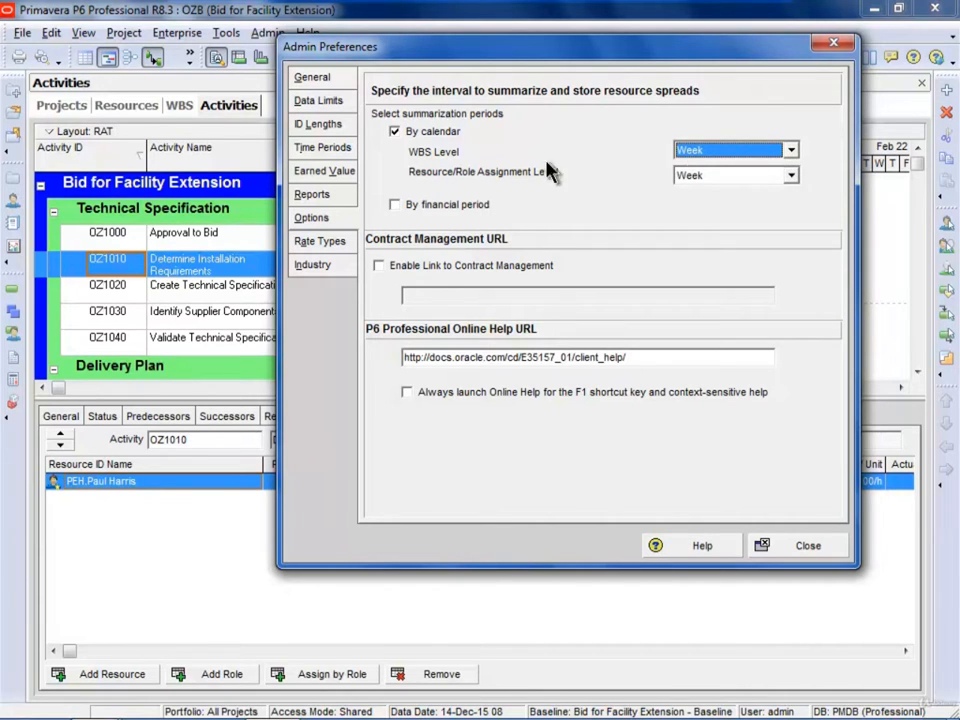
{"action": "left_click", "coordinate": [395, 205]}
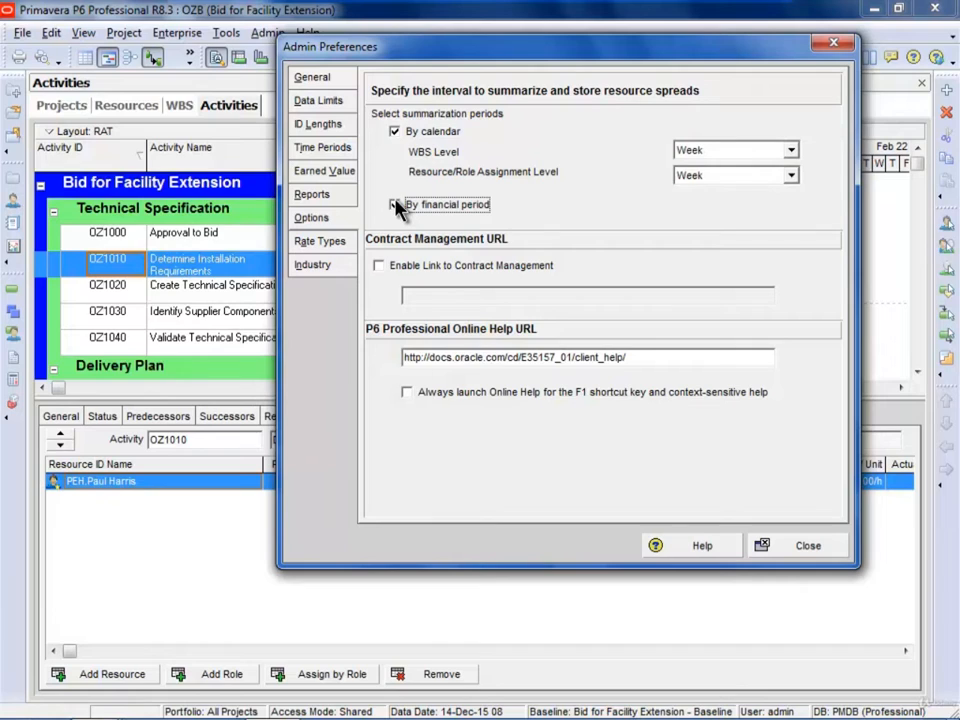
{"action": "left_click", "coordinate": [395, 205]}
Try the option to enable the link to Contract Management, leaving it switched off
{"action": "left_click", "coordinate": [390, 270]}
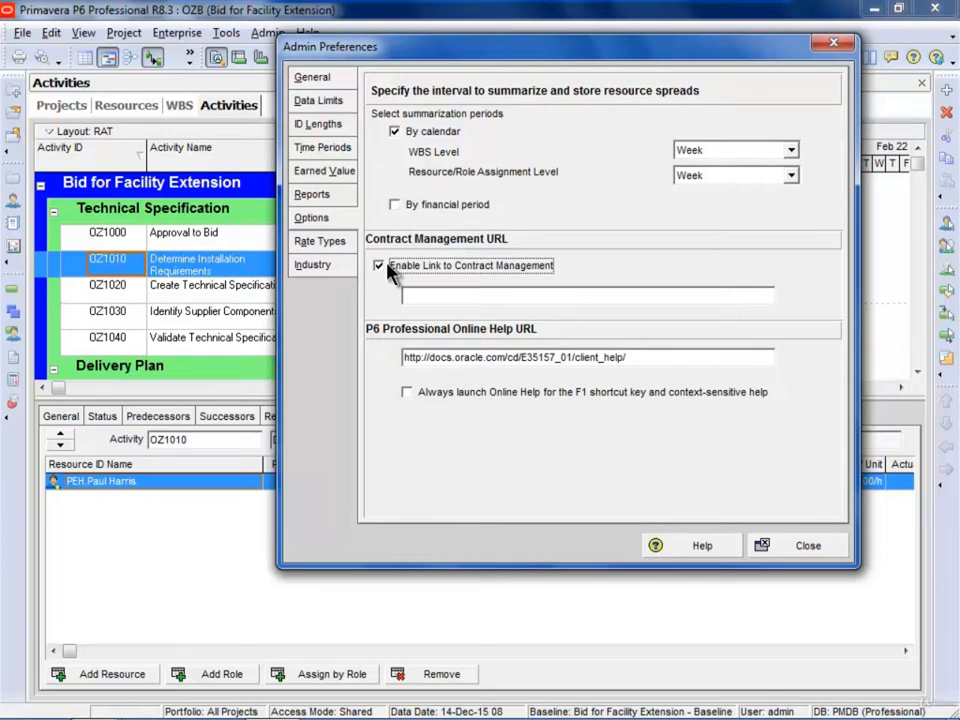
{"action": "left_click", "coordinate": [379, 266]}
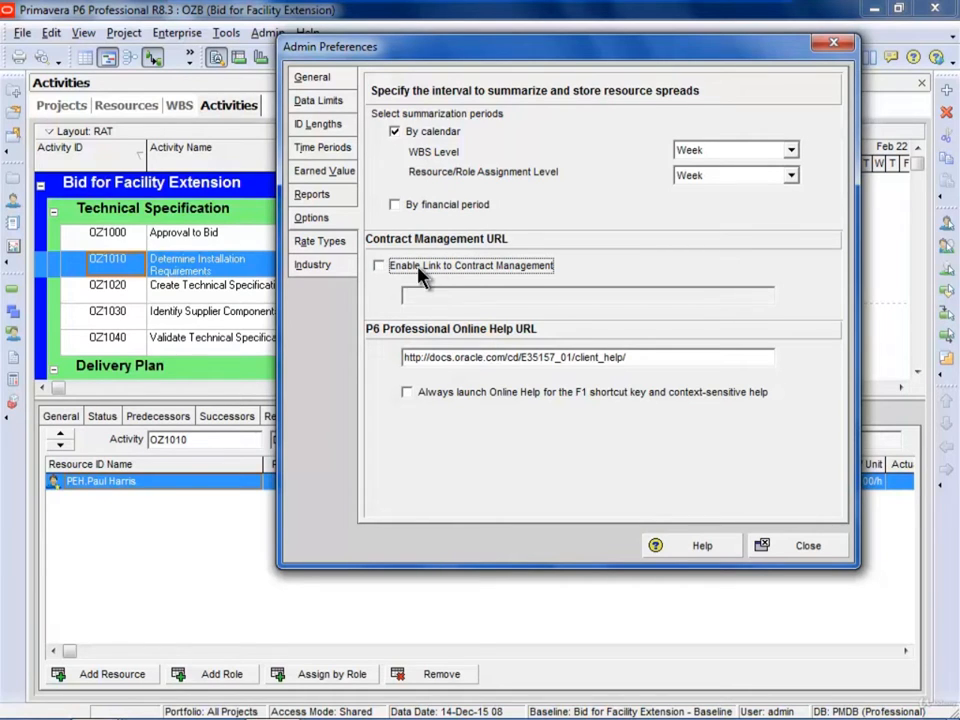
{"action": "left_click", "coordinate": [417, 267]}
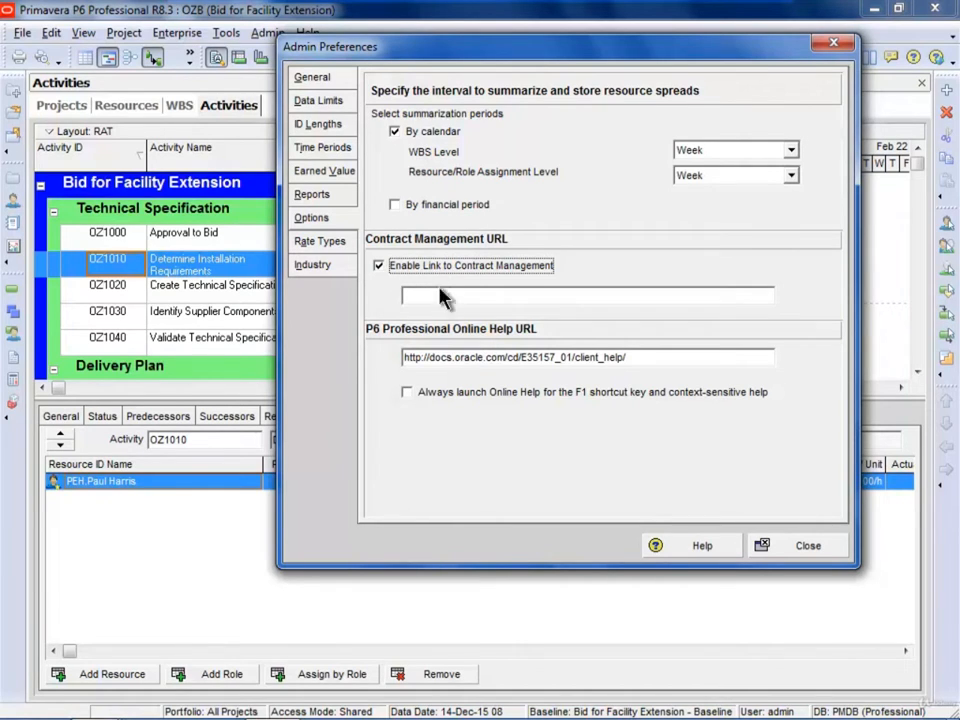
{"action": "left_click", "coordinate": [393, 274]}
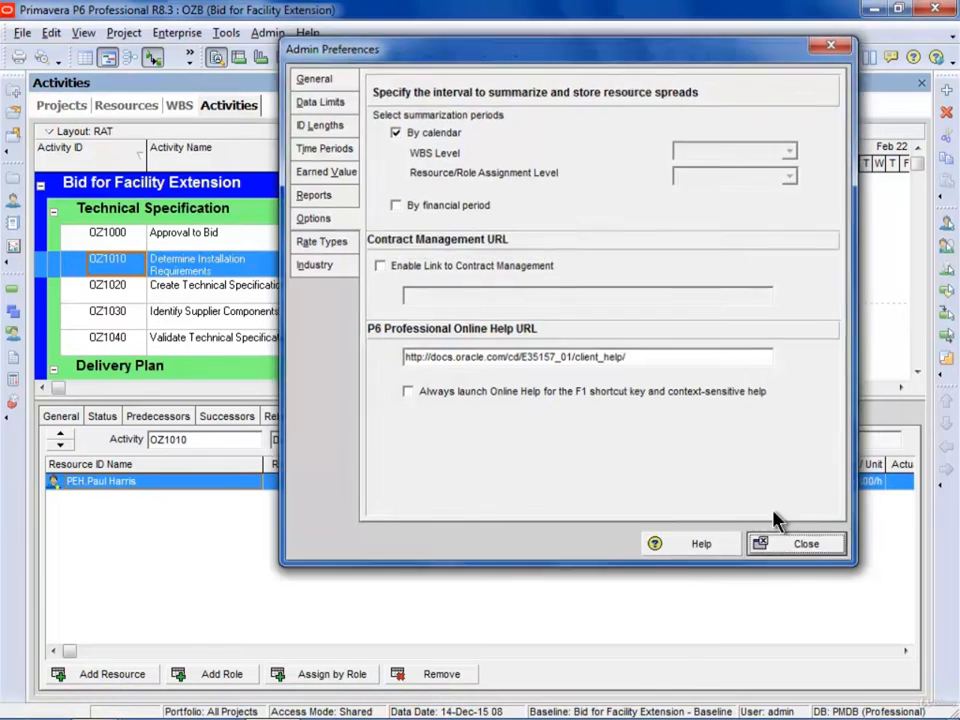
Close the admin preferences and open the local help for the Activities window
{"action": "left_click", "coordinate": [785, 541]}
{"action": "left_click", "coordinate": [306, 41]}
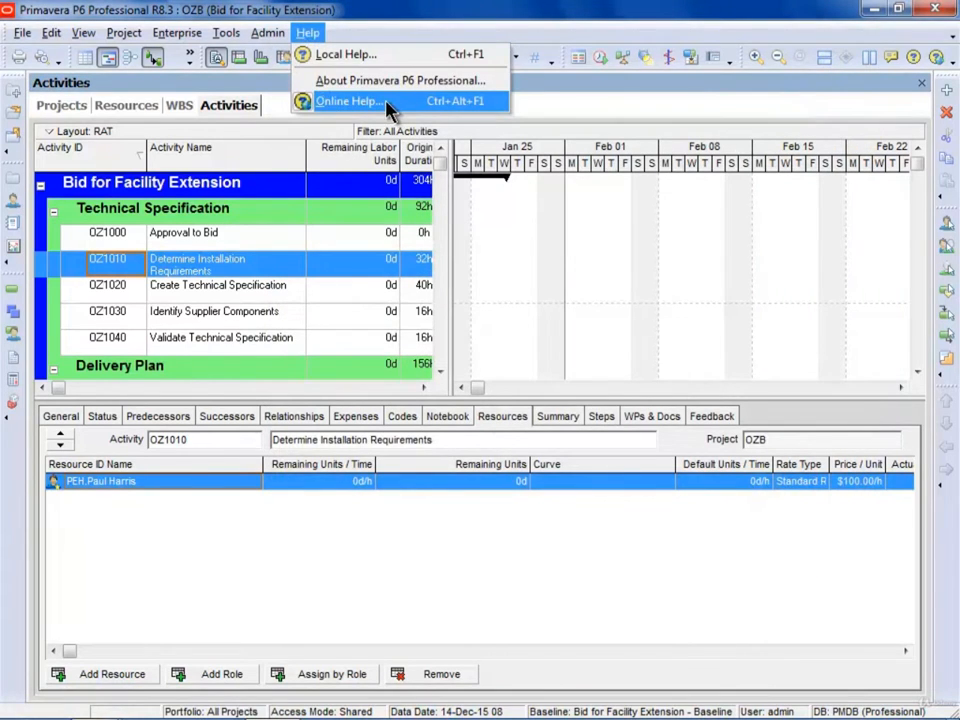
{"action": "left_click", "coordinate": [337, 56]}
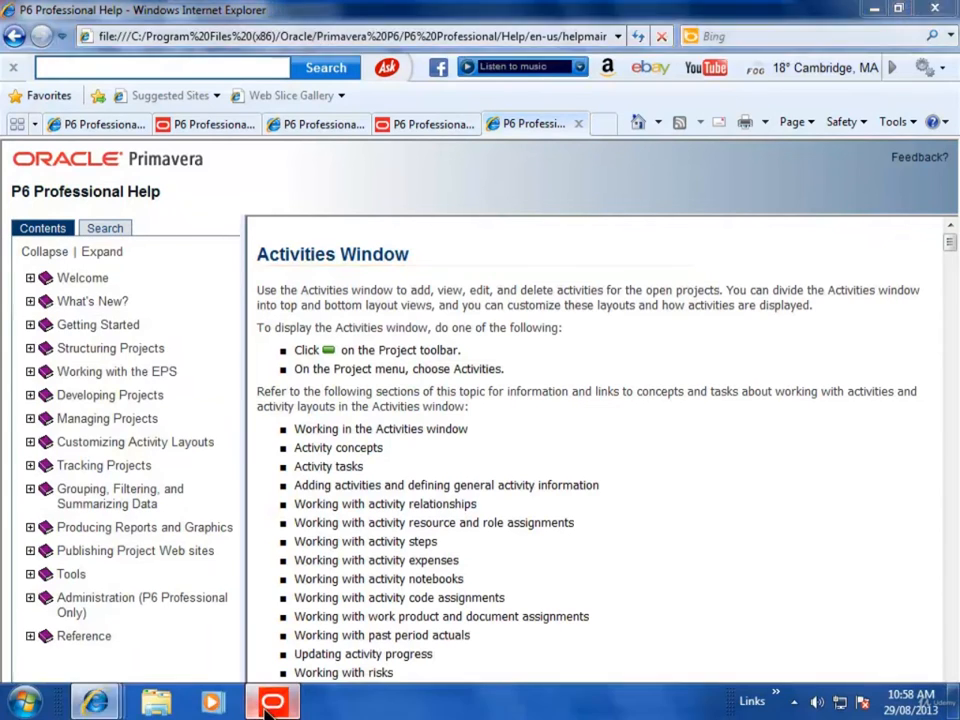
Switch back to Primavera P6, open the online help to check its web address, and close the browser with all its pages
{"action": "left_click", "coordinate": [274, 701]}
{"action": "left_click", "coordinate": [307, 32]}
{"action": "left_click", "coordinate": [330, 102]}
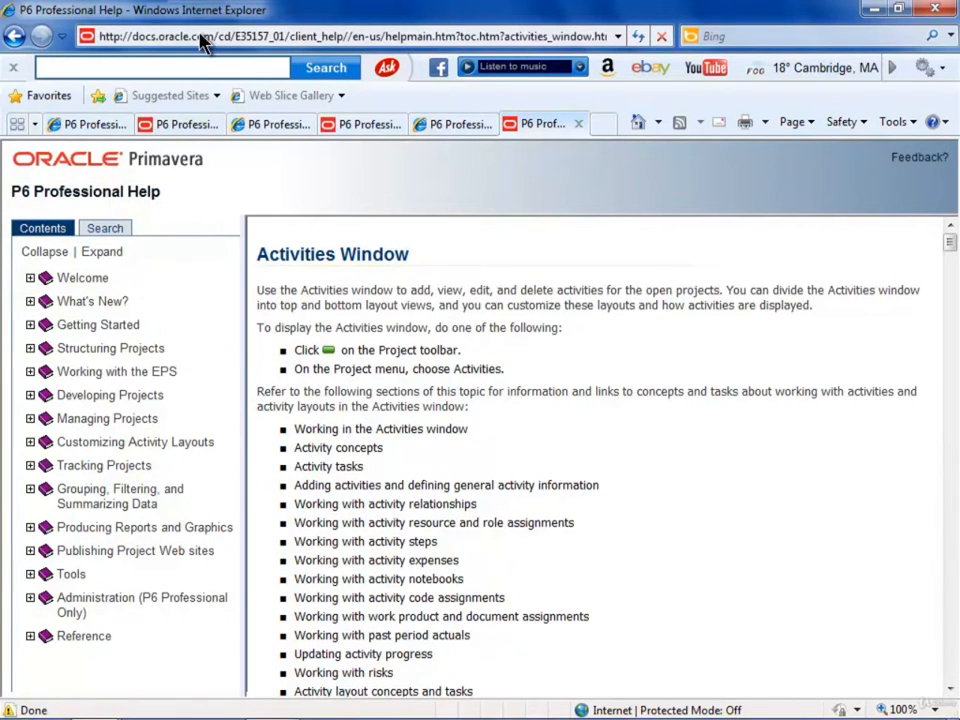
{"action": "left_click", "coordinate": [936, 10]}
{"action": "left_click", "coordinate": [446, 375]}
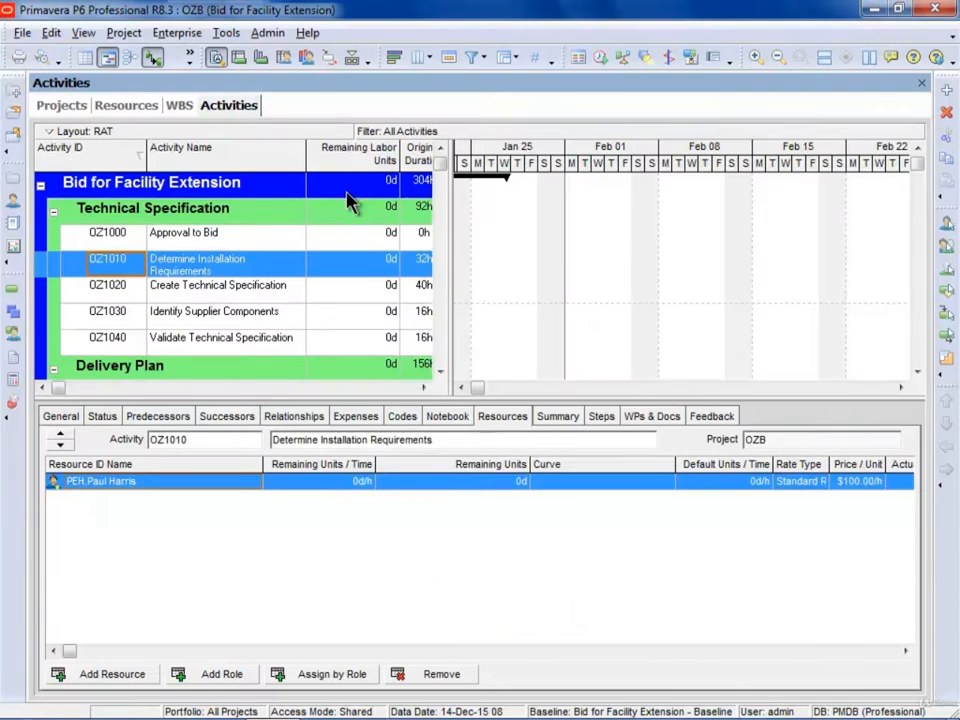
Reopen the admin preferences and try the option to always launch Online Help for F1 and context-sensitive help, leaving it off
{"action": "left_click", "coordinate": [279, 34]}
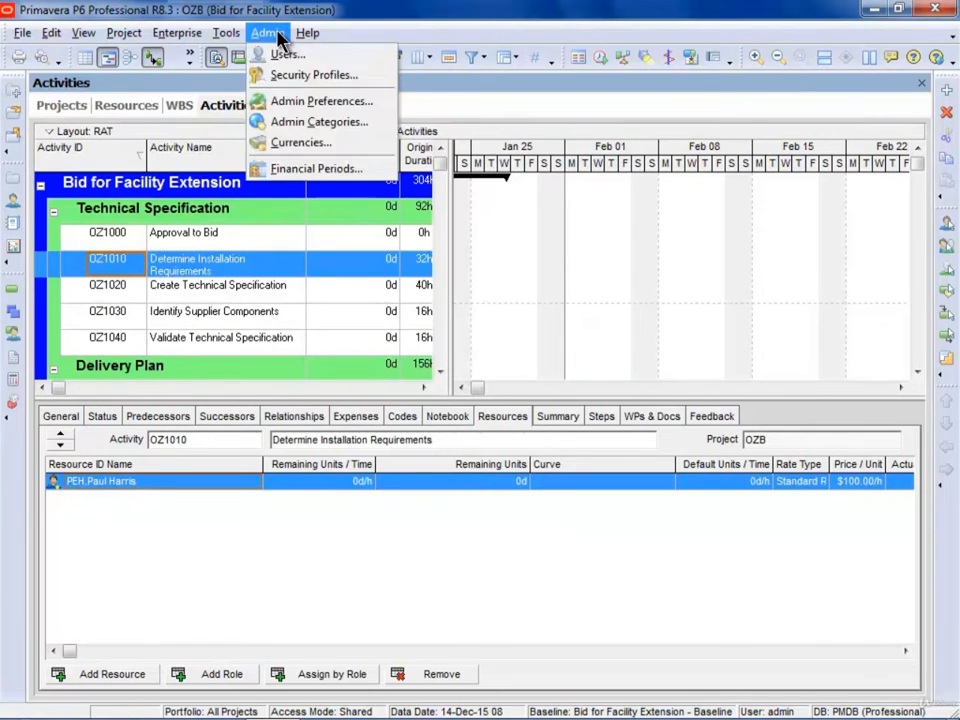
{"action": "left_click", "coordinate": [276, 101]}
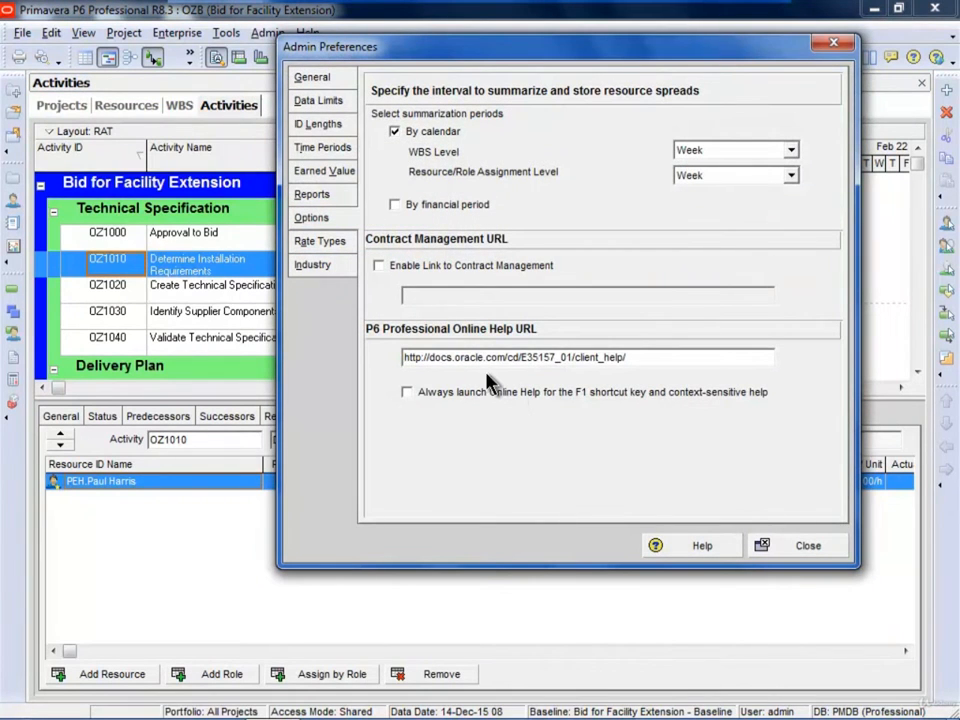
{"action": "left_click", "coordinate": [416, 391]}
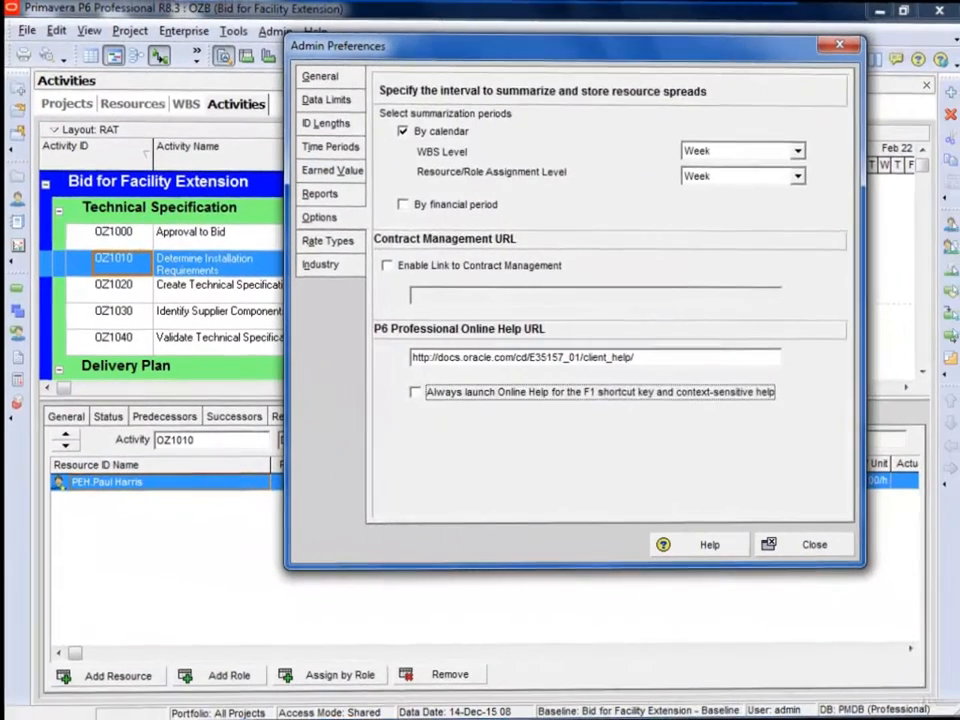
Examine the user-defined titles of the standard, internal and external resource rate types, and close the admin preferences
{"action": "left_click", "coordinate": [326, 244]}
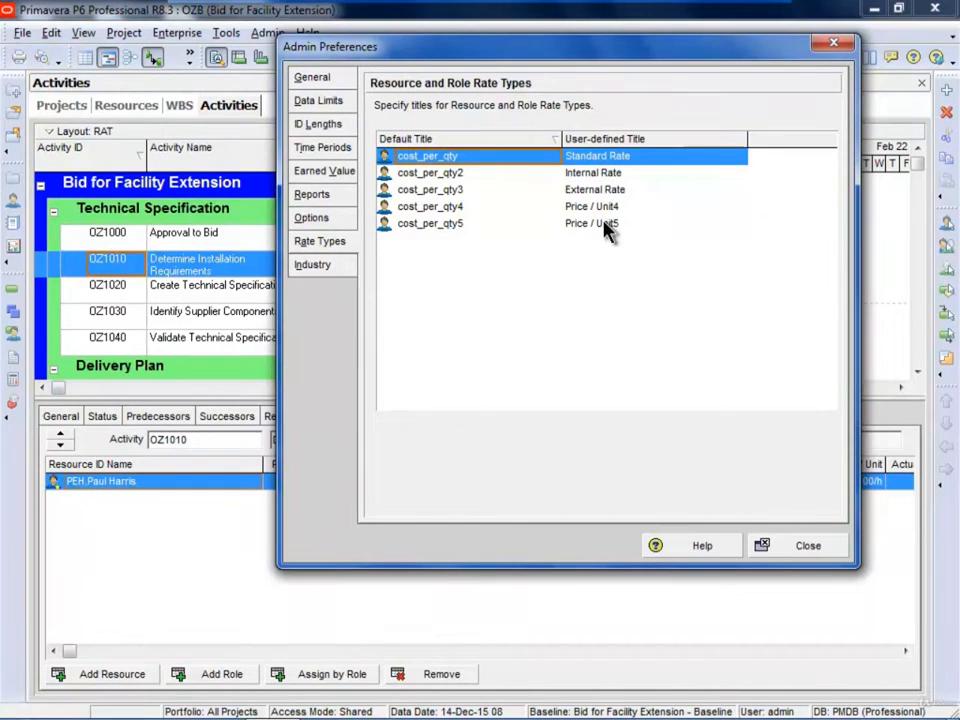
{"action": "left_click", "coordinate": [610, 158]}
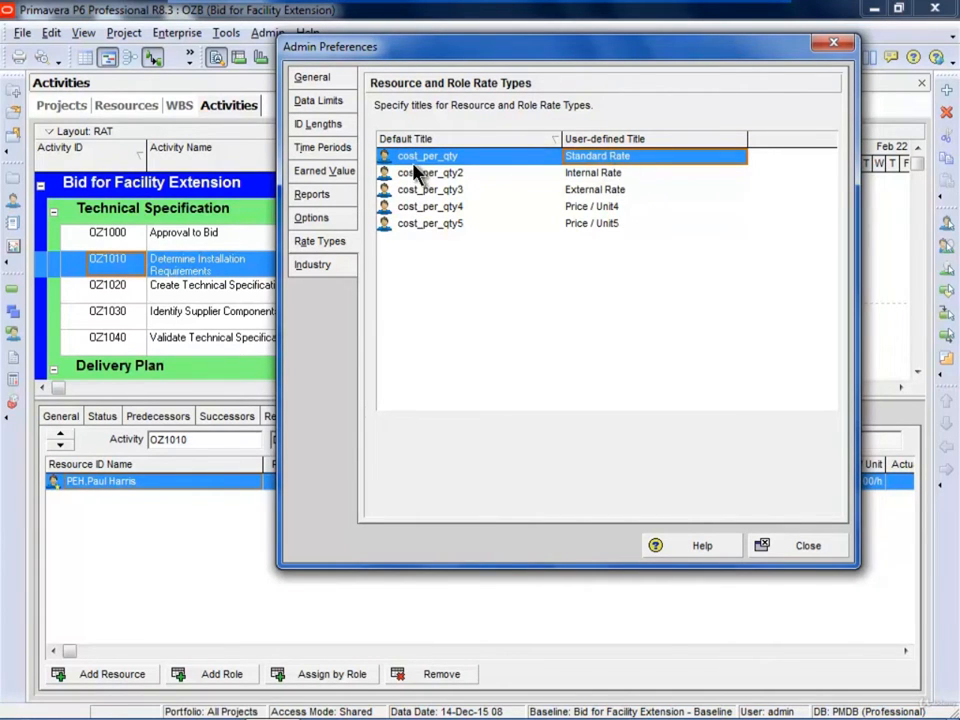
{"action": "left_click", "coordinate": [597, 177]}
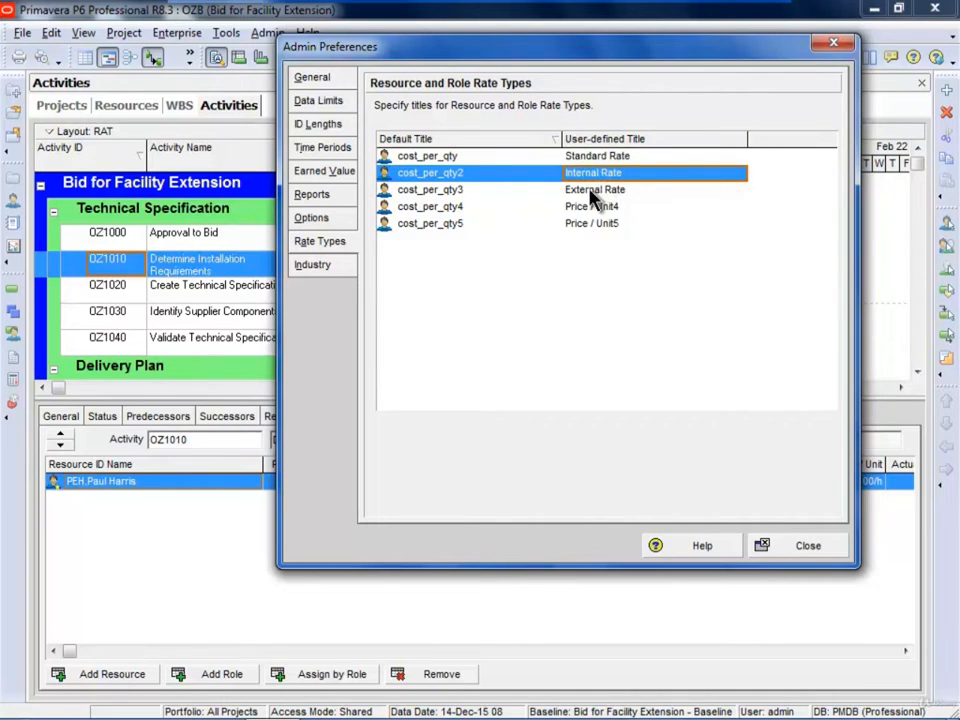
{"action": "left_click", "coordinate": [598, 191]}
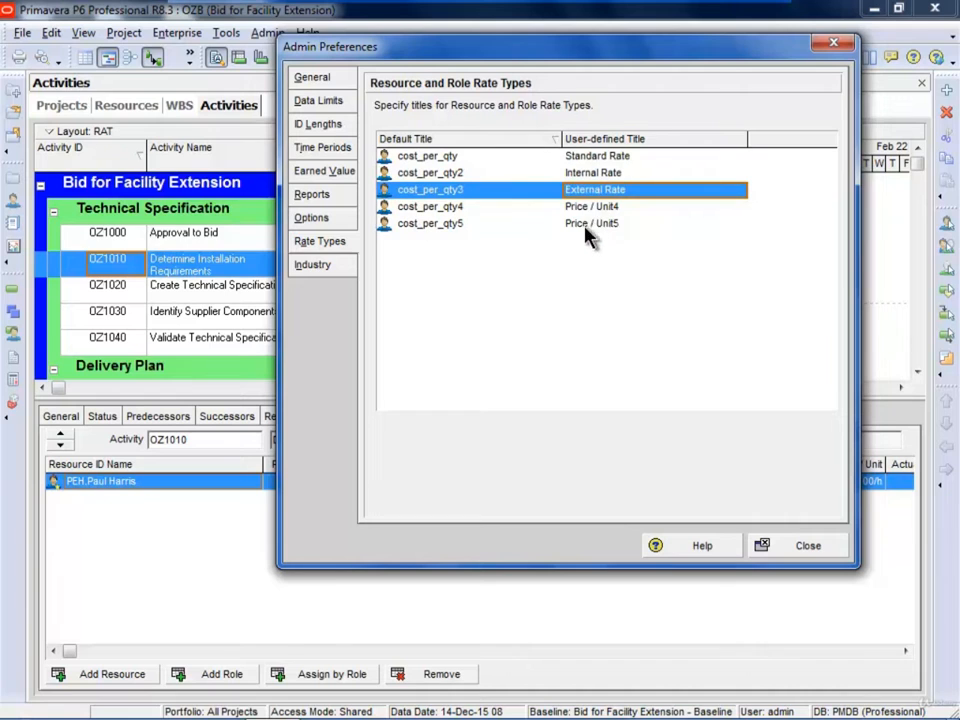
{"action": "left_click", "coordinate": [810, 547]}
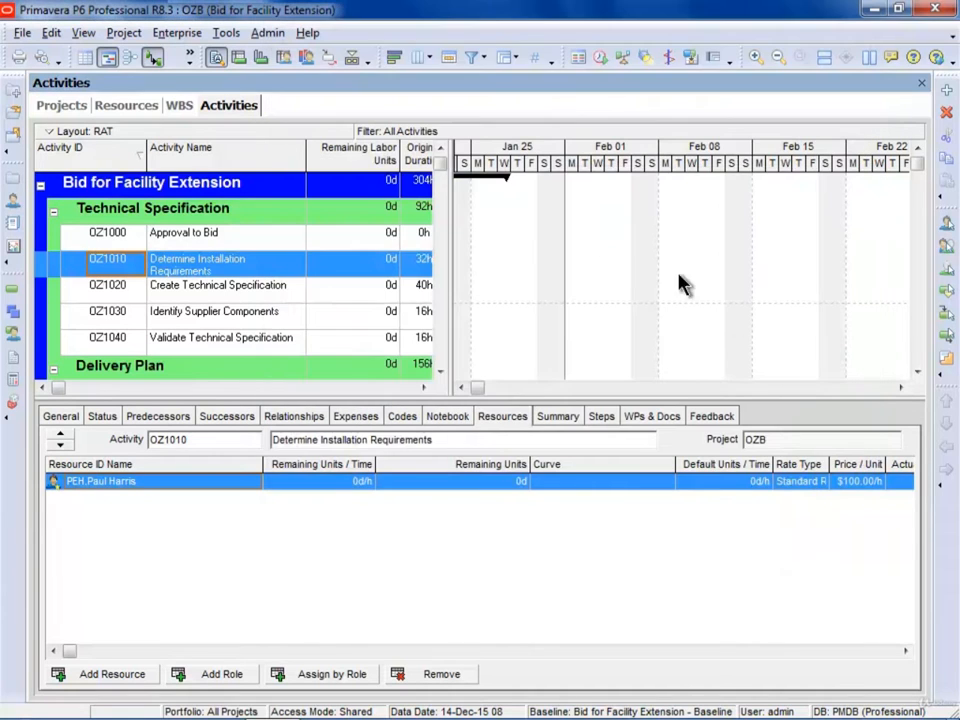
Show the resources' prices and arrange the columns as Standard Rate, External Rate and Internal Rate, widened to fit their titles
{"action": "left_click", "coordinate": [13, 199]}
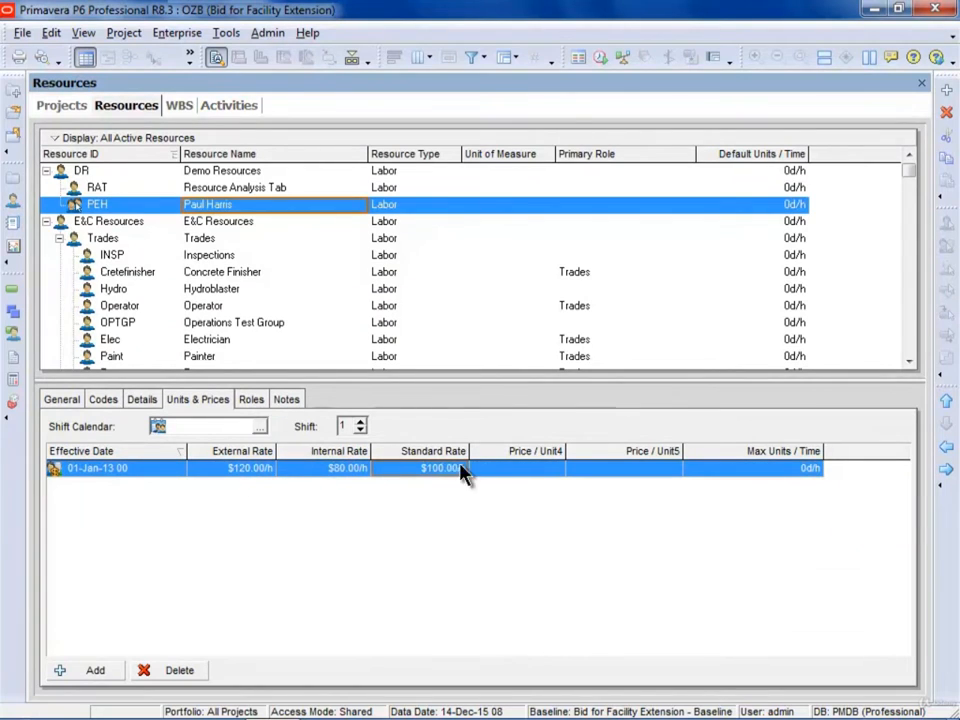
{"action": "left_click_drag", "start_coordinate": [433, 451], "coordinate": [215, 455]}
{"action": "left_click_drag", "start_coordinate": [340, 451], "coordinate": [375, 455]}
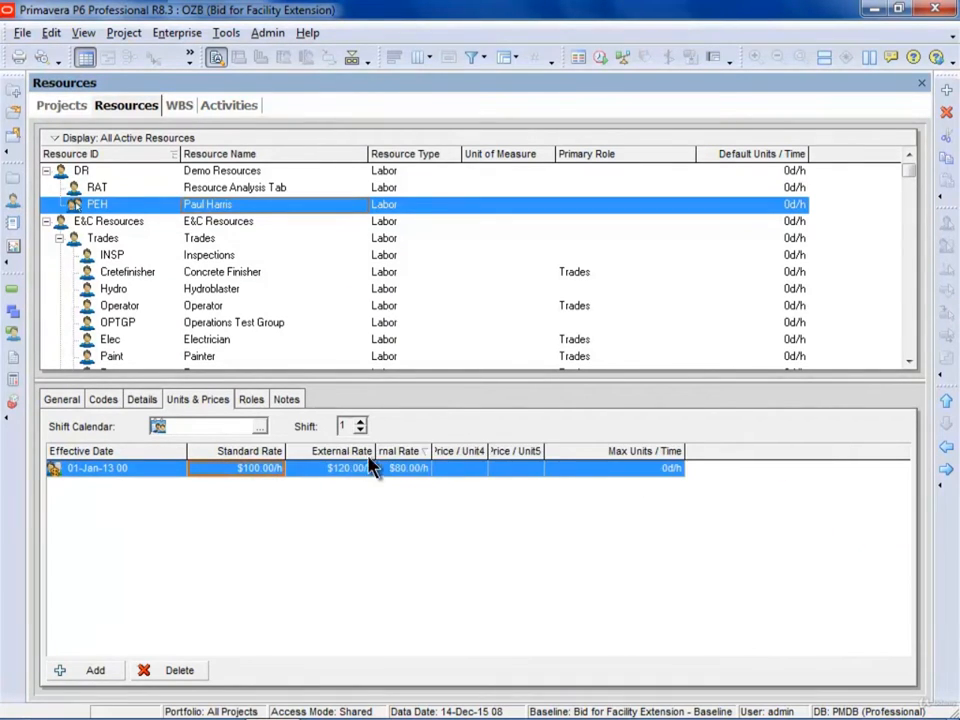
{"action": "left_click_drag", "start_coordinate": [480, 448], "coordinate": [490, 451]}
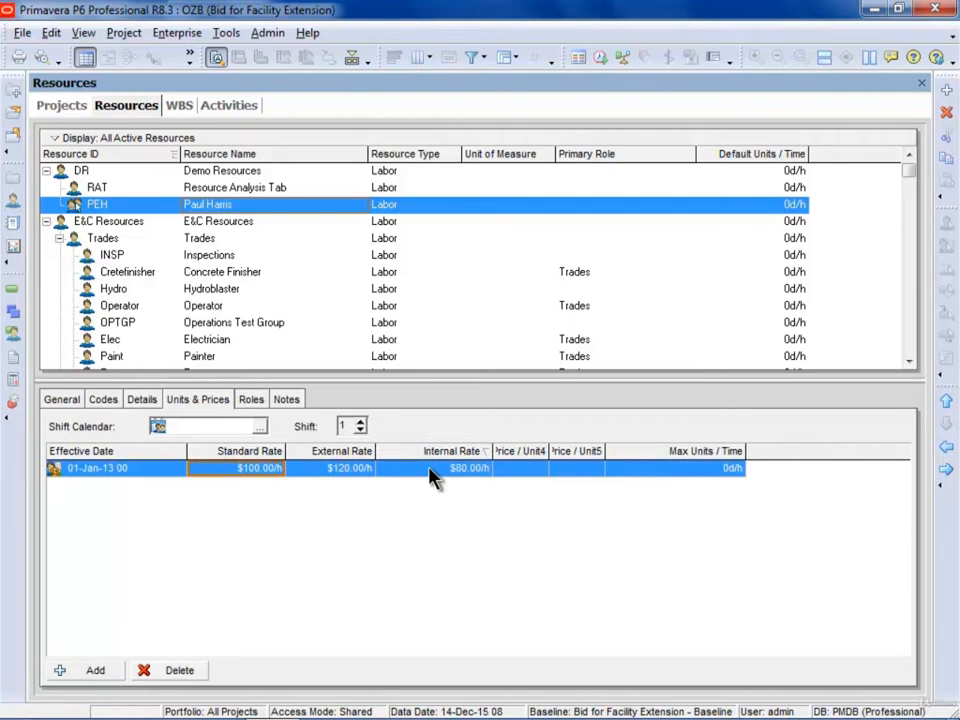
{"action": "left_click_drag", "start_coordinate": [376, 451], "coordinate": [392, 451]}
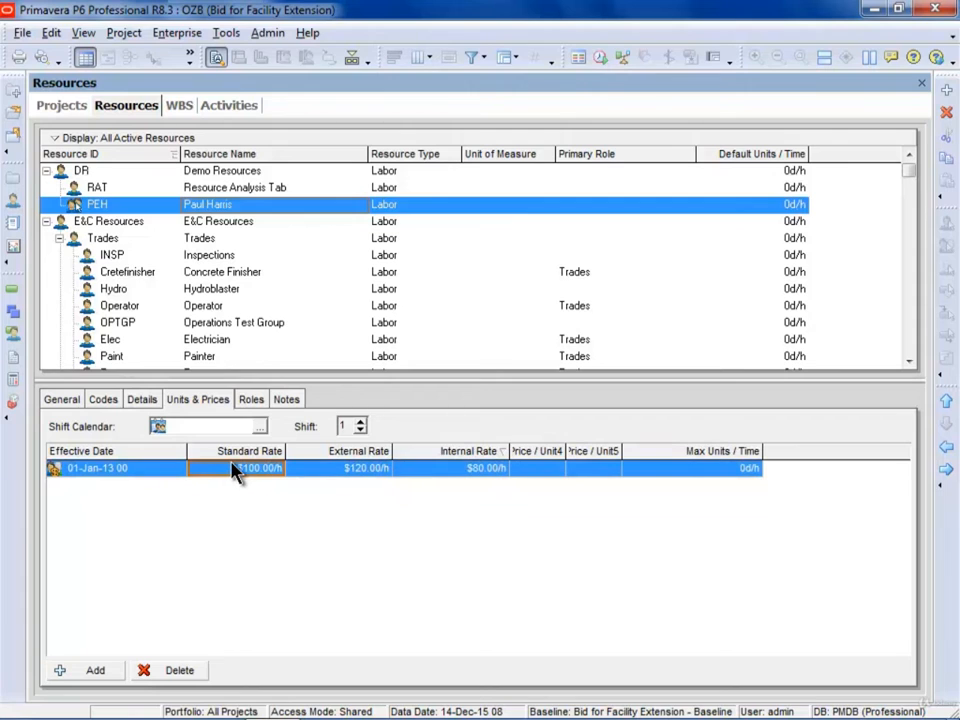
Start creating a new project to examine its default assignment rate types, keep Standard Rate selected, and cancel the creation
{"action": "left_click", "coordinate": [22, 36]}
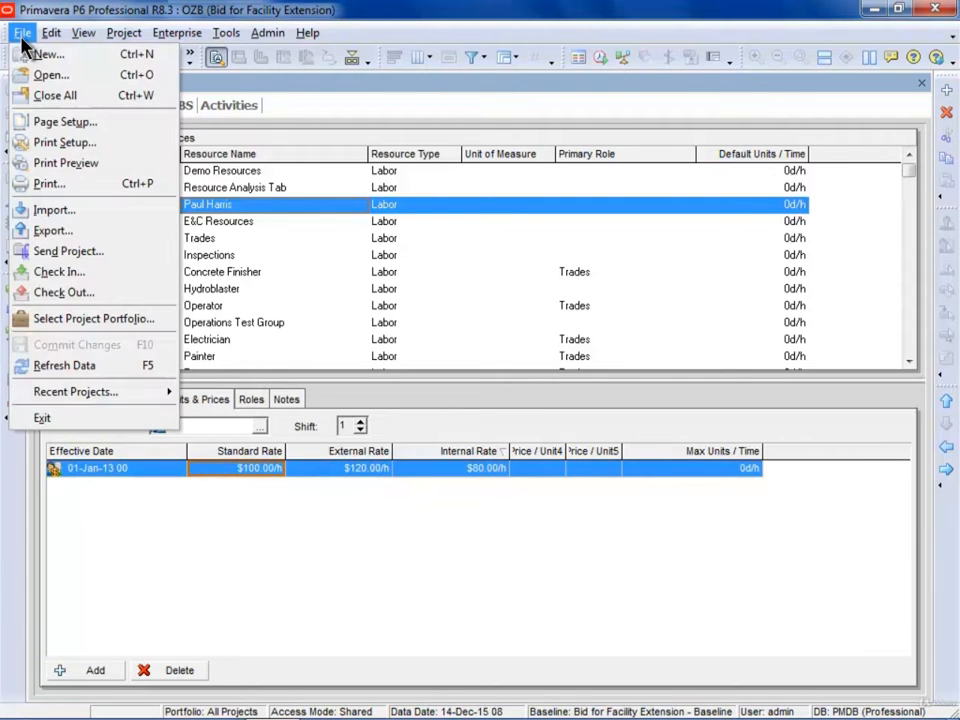
{"action": "left_click", "coordinate": [42, 54]}
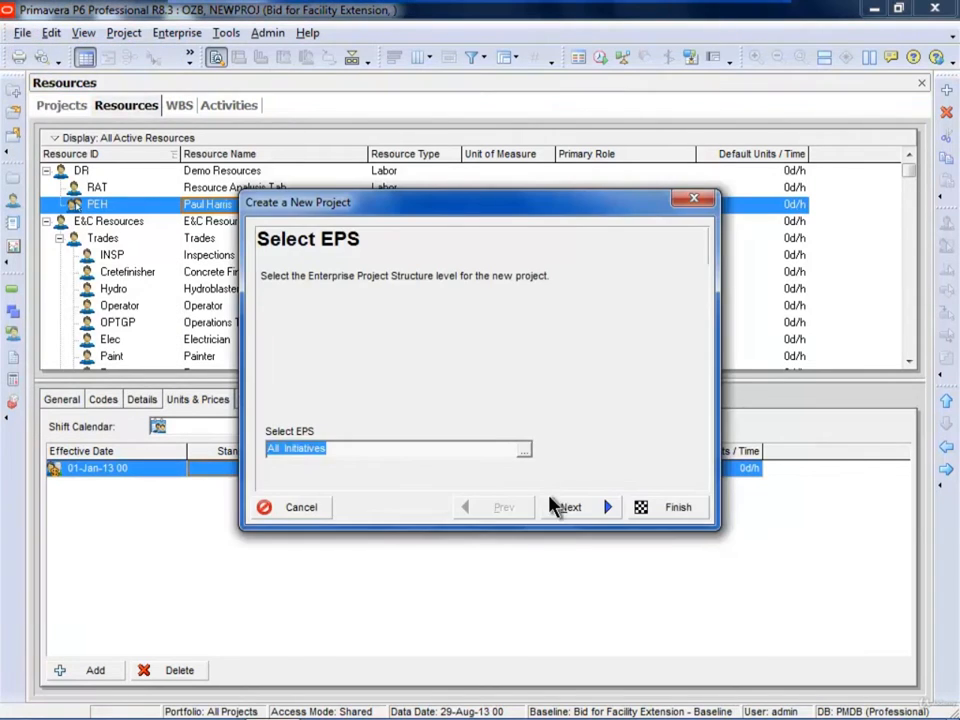
{"action": "left_click", "coordinate": [573, 511]}
{"action": "left_click", "coordinate": [572, 509]}
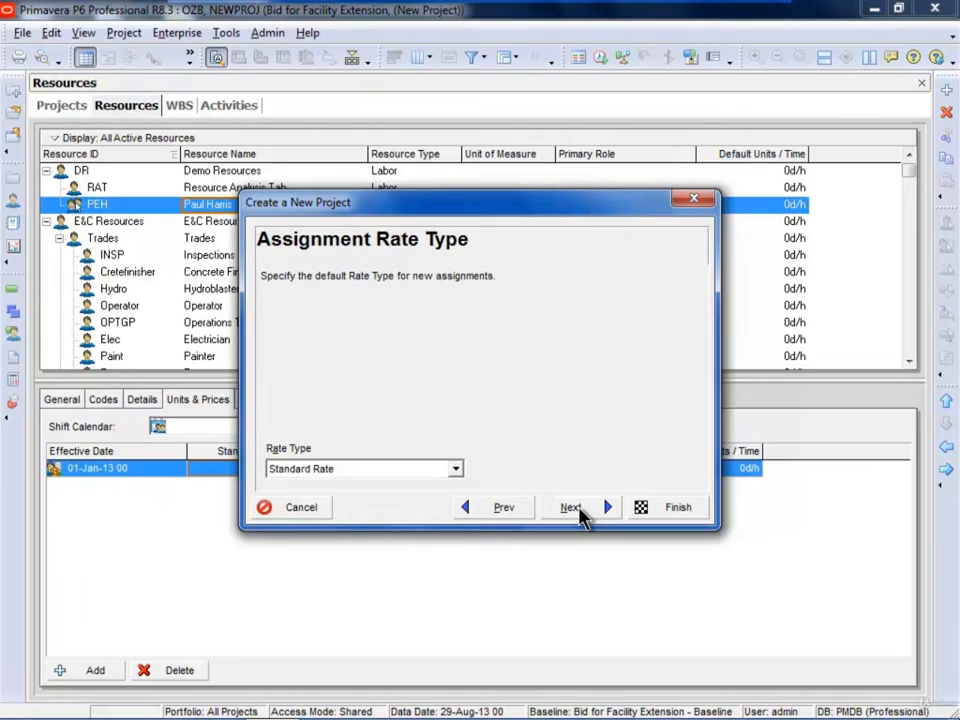
{"action": "left_click", "coordinate": [456, 469]}
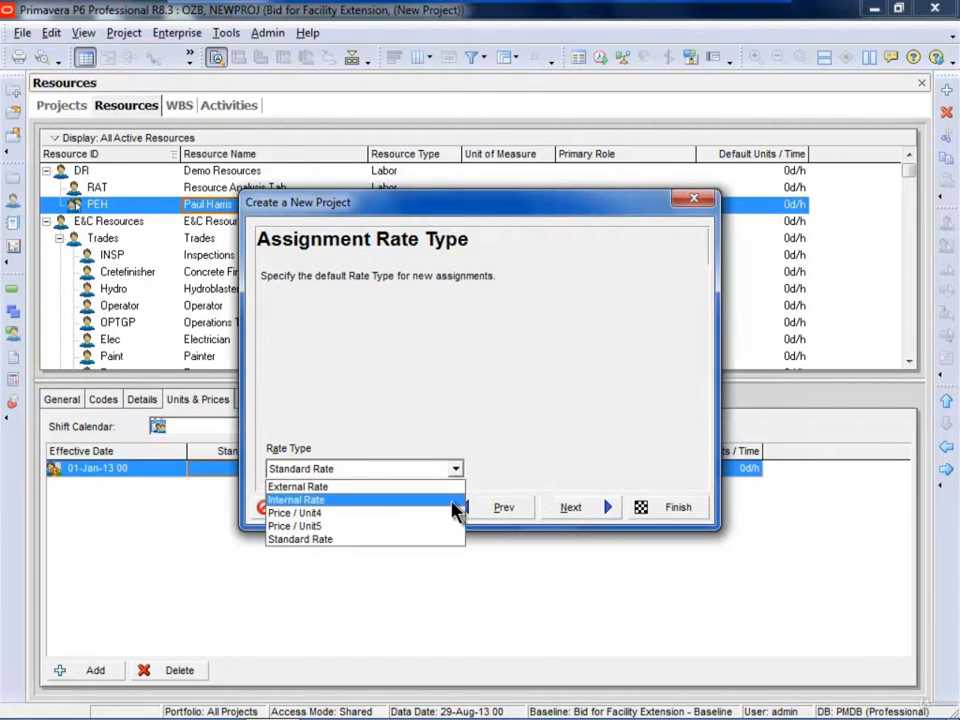
{"action": "left_click", "coordinate": [300, 539]}
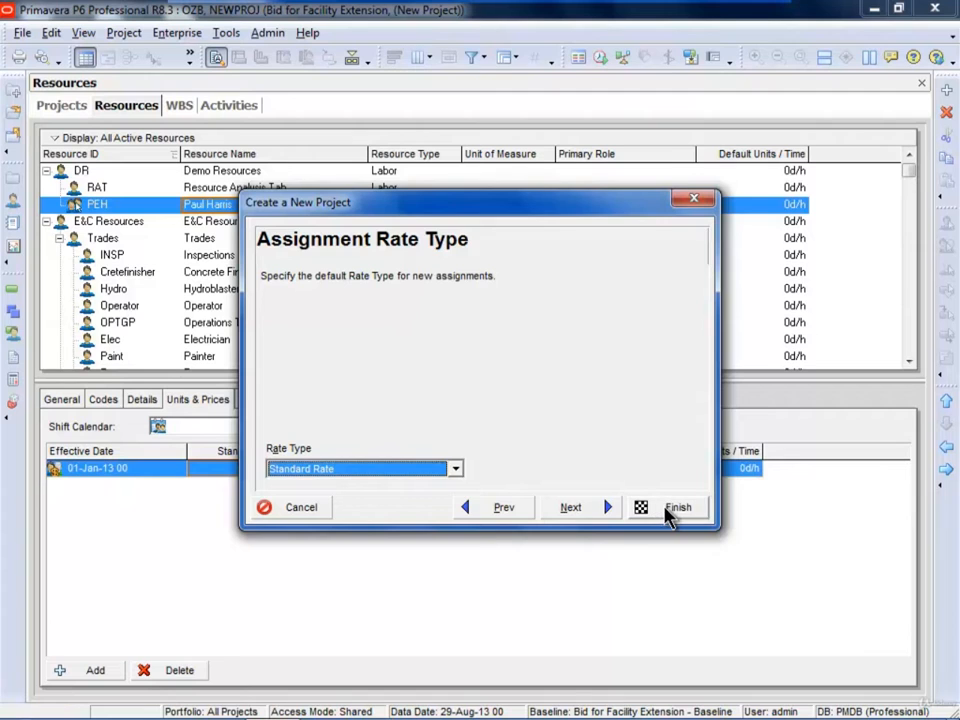
{"action": "left_click", "coordinate": [300, 507]}
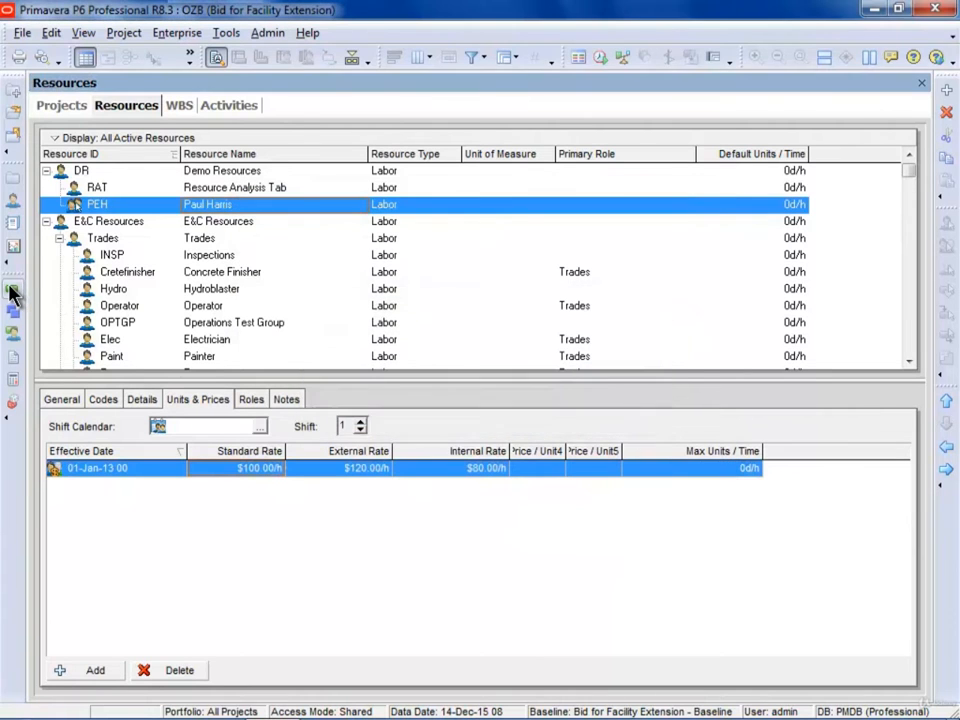
Examine the default rate type choices for new assignments in the OZB project's resource settings, keeping Standard Rate
{"action": "left_click", "coordinate": [13, 290]}
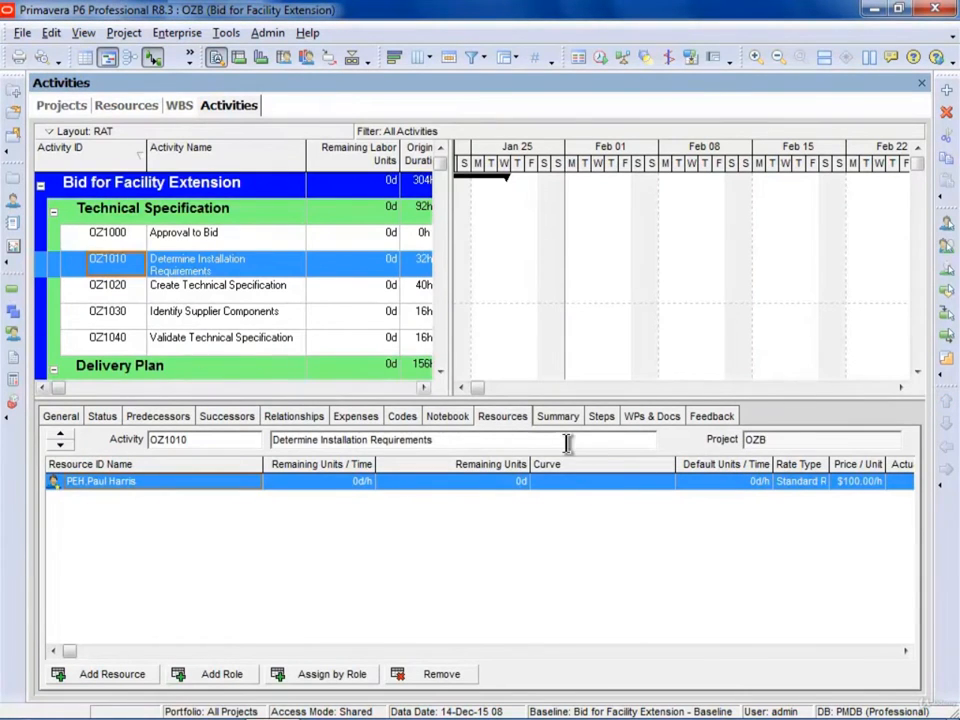
{"action": "left_click", "coordinate": [12, 185]}
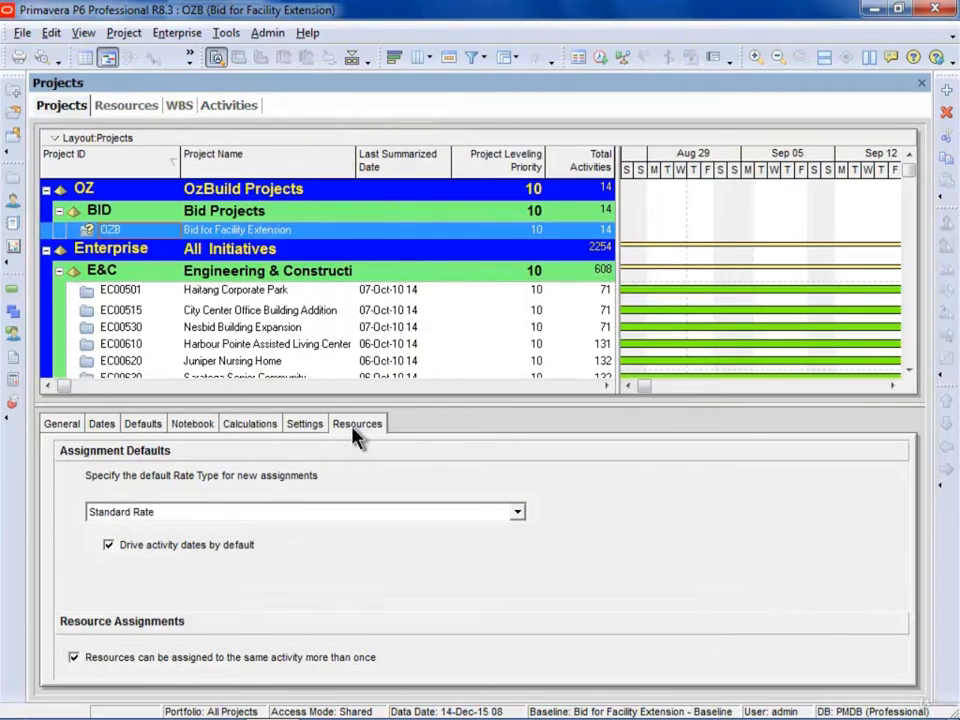
{"action": "left_click", "coordinate": [188, 520]}
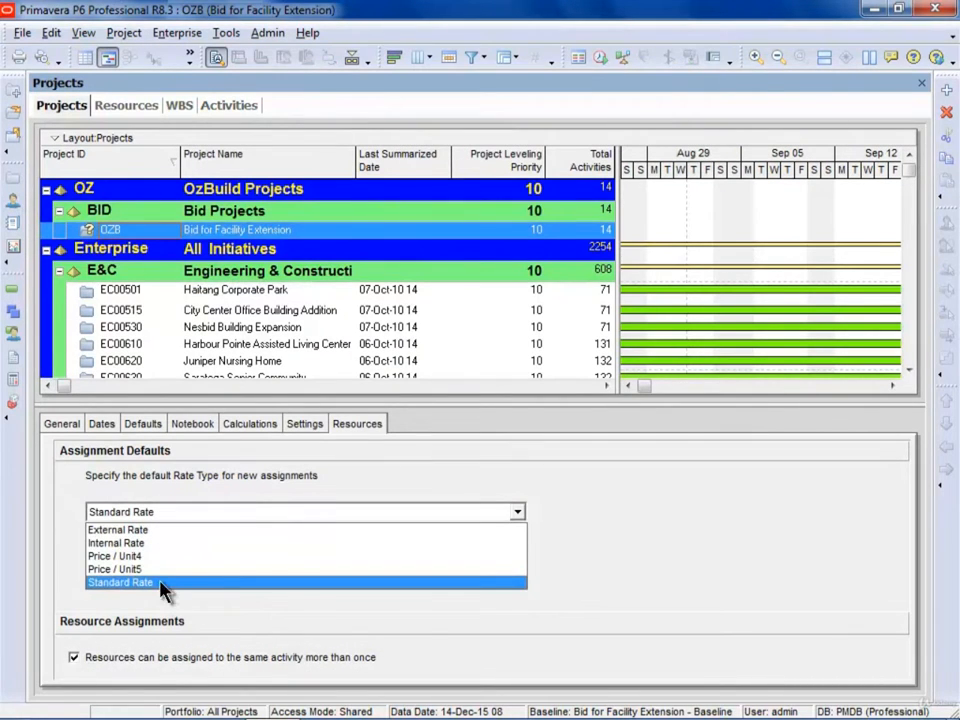
{"action": "left_click", "coordinate": [145, 588]}
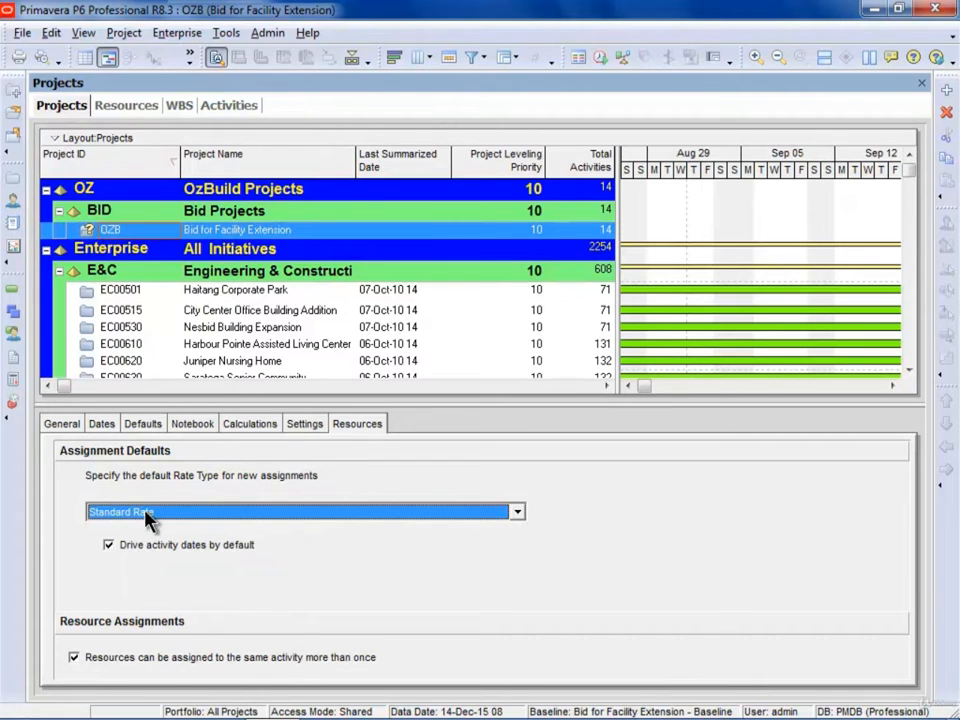
{"action": "left_click", "coordinate": [138, 514]}
{"action": "left_click", "coordinate": [138, 514]}
In the resource assignments of activity OZ1010, widen the Rate Type column and move Default Units / Time ahead of Curve
{"action": "left_click", "coordinate": [12, 290]}
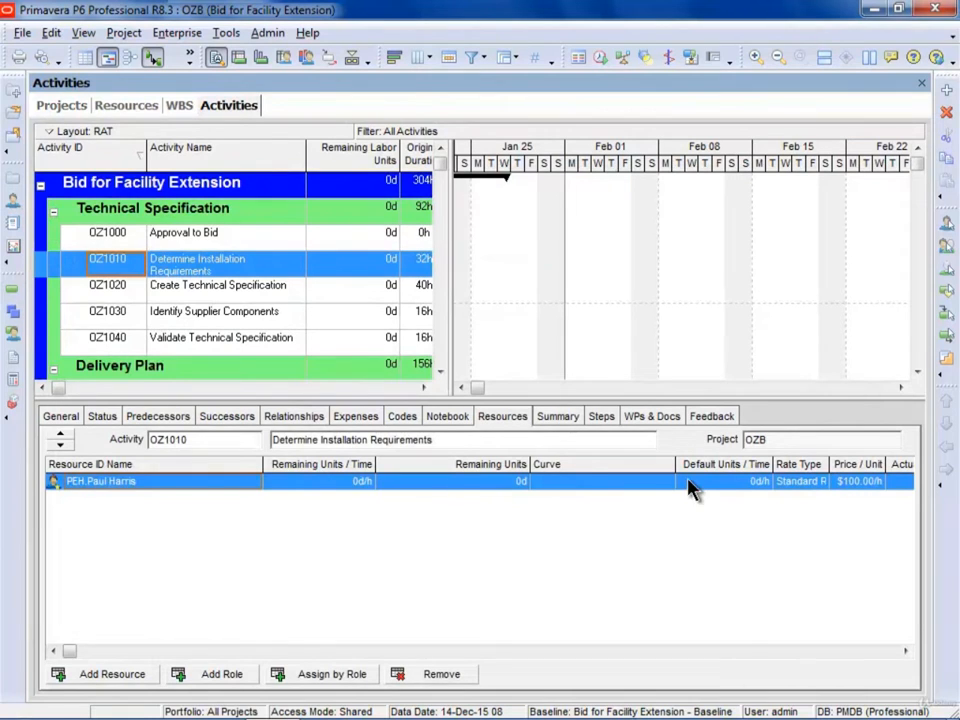
{"action": "left_click_drag", "start_coordinate": [677, 464], "coordinate": [628, 464]}
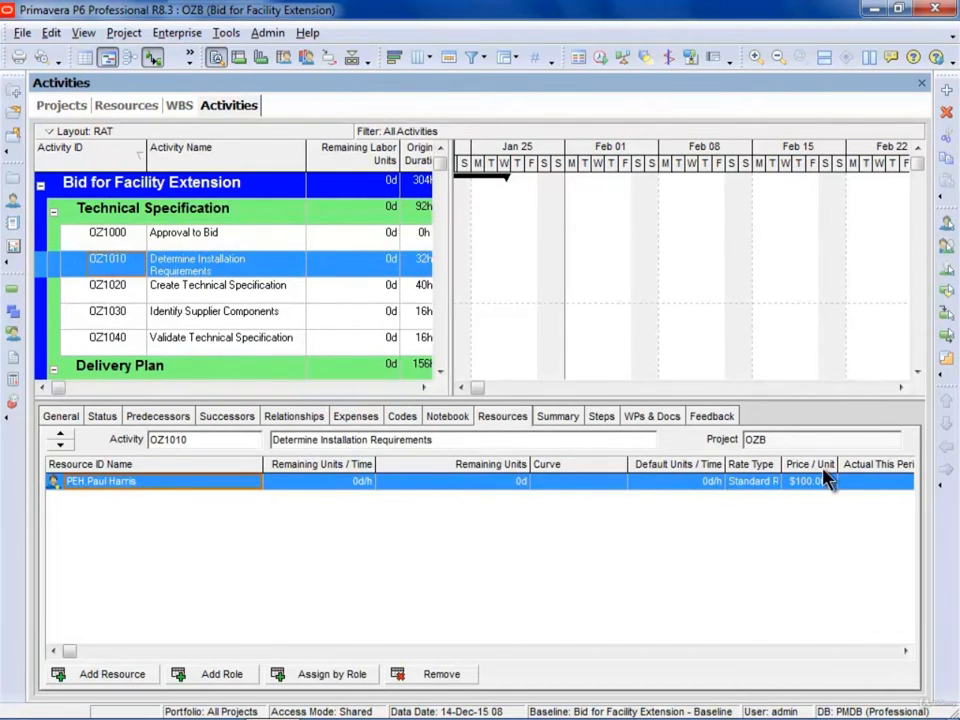
{"action": "left_click_drag", "start_coordinate": [785, 466], "coordinate": [831, 466]}
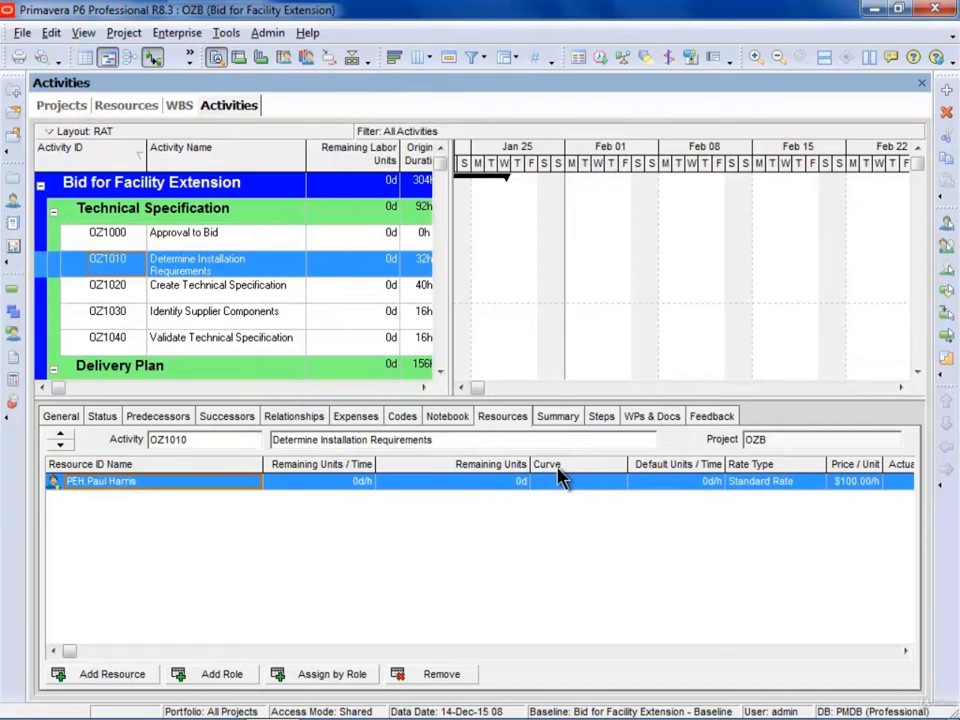
{"action": "left_click_drag", "start_coordinate": [630, 466], "coordinate": [632, 470]}
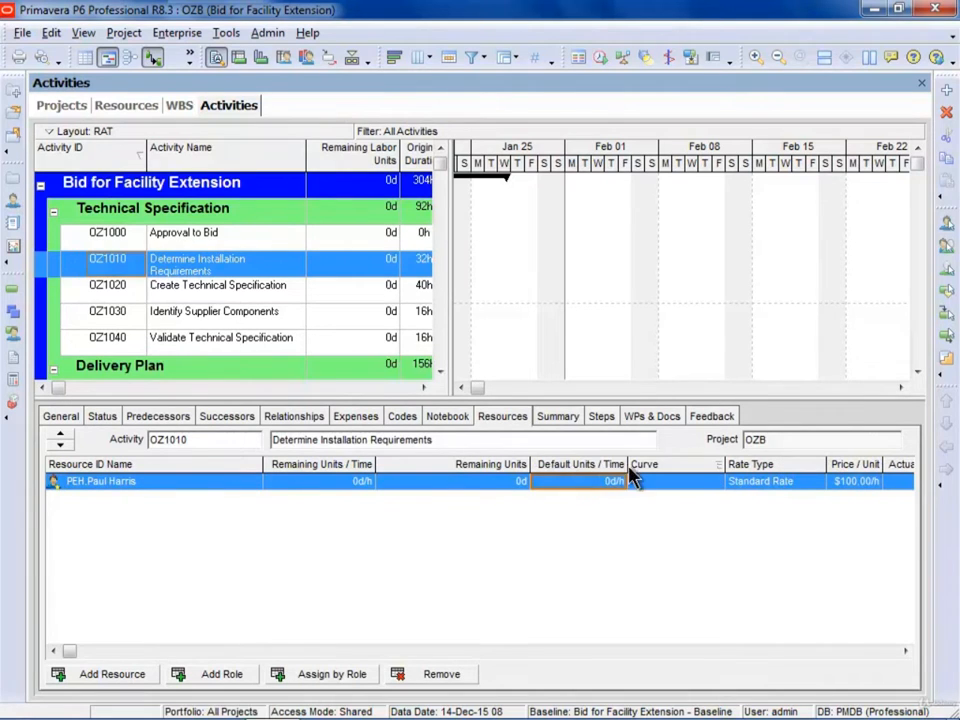
Change the rate type of the resource assigned to activity OZ1010 to External Rate
{"action": "left_click", "coordinate": [783, 487]}
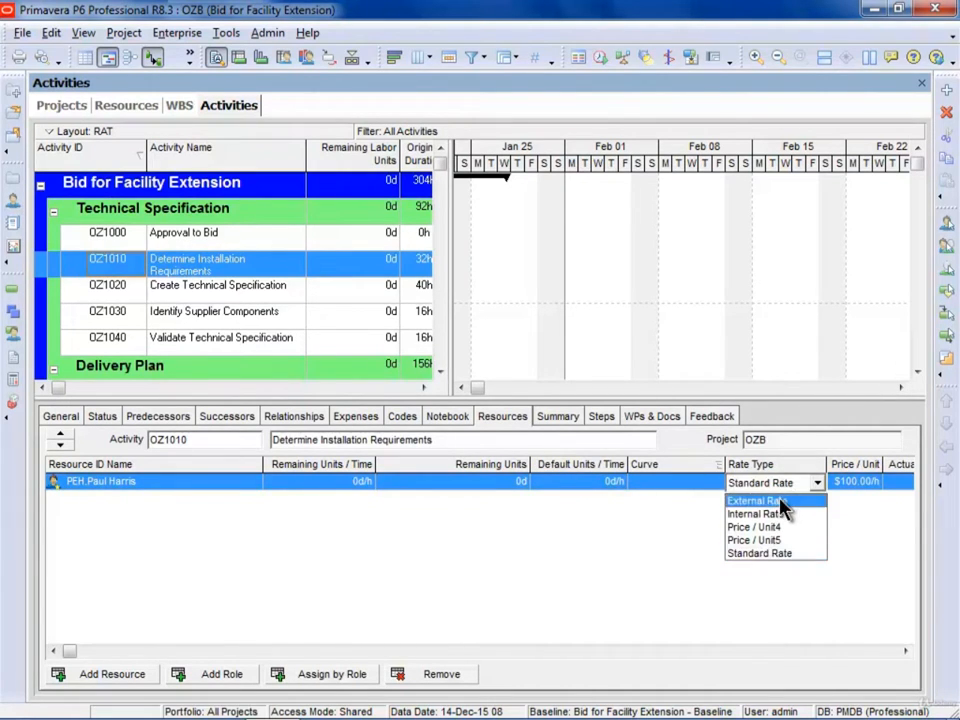
{"action": "left_click", "coordinate": [757, 500]}
{"action": "left_click", "coordinate": [590, 349]}
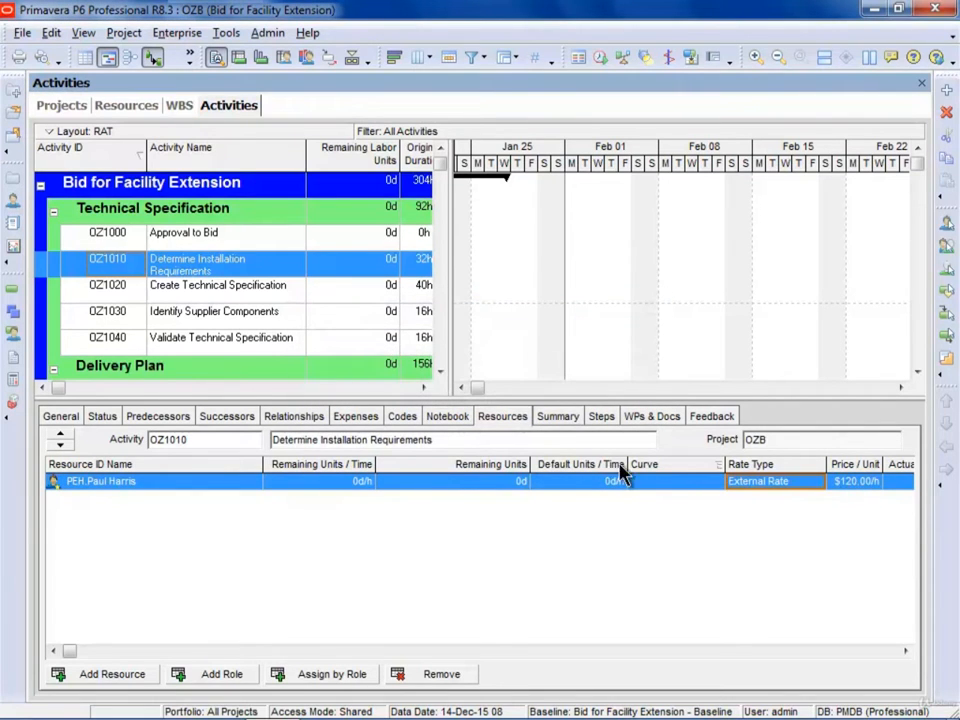
Reopen the admin preferences and examine the industry selection options for terminology and default calculation settings
{"action": "left_click", "coordinate": [264, 33]}
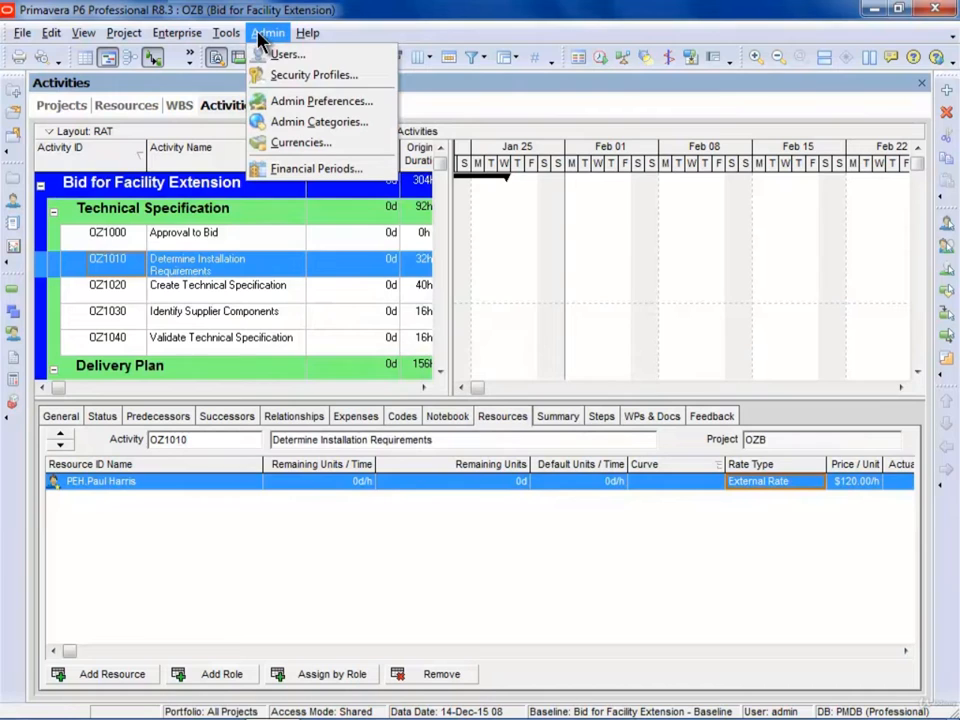
{"action": "left_click", "coordinate": [306, 101]}
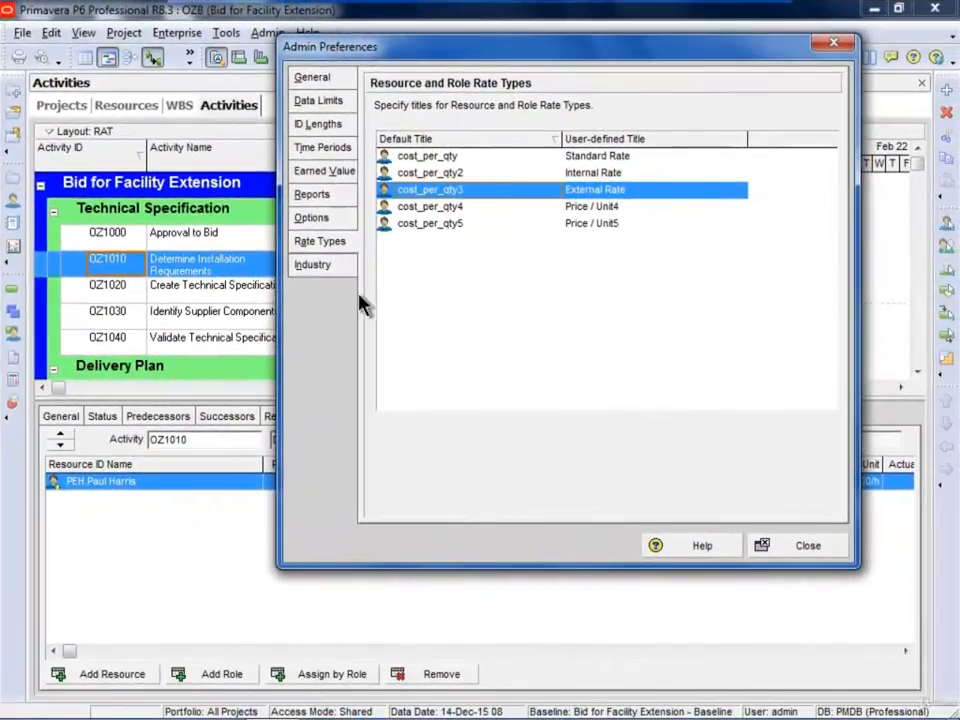
{"action": "left_click", "coordinate": [331, 267]}
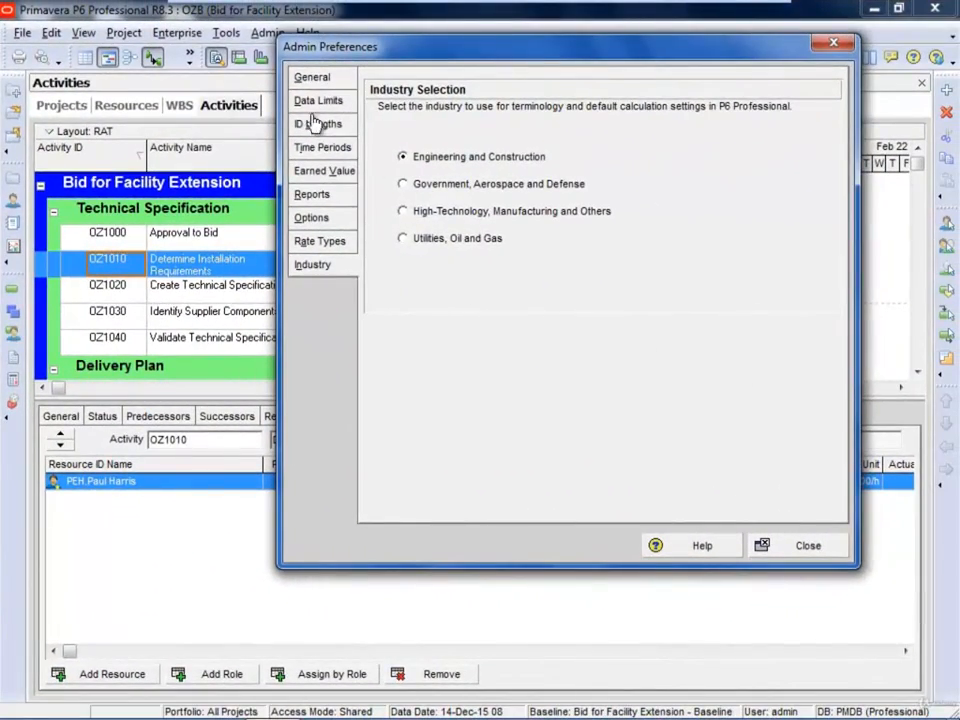
Review the admin preferences once more from the general settings through earned value and rate types to industry, and close them
{"action": "left_click", "coordinate": [318, 88]}
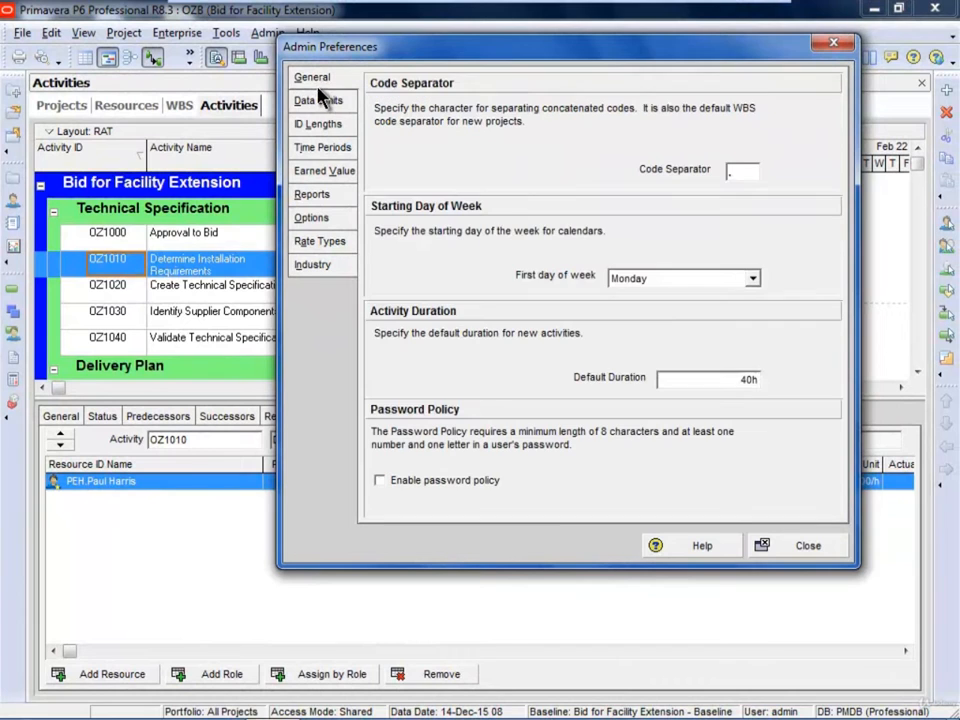
{"action": "left_click", "coordinate": [318, 102]}
{"action": "left_click", "coordinate": [321, 147]}
{"action": "left_click", "coordinate": [320, 172]}
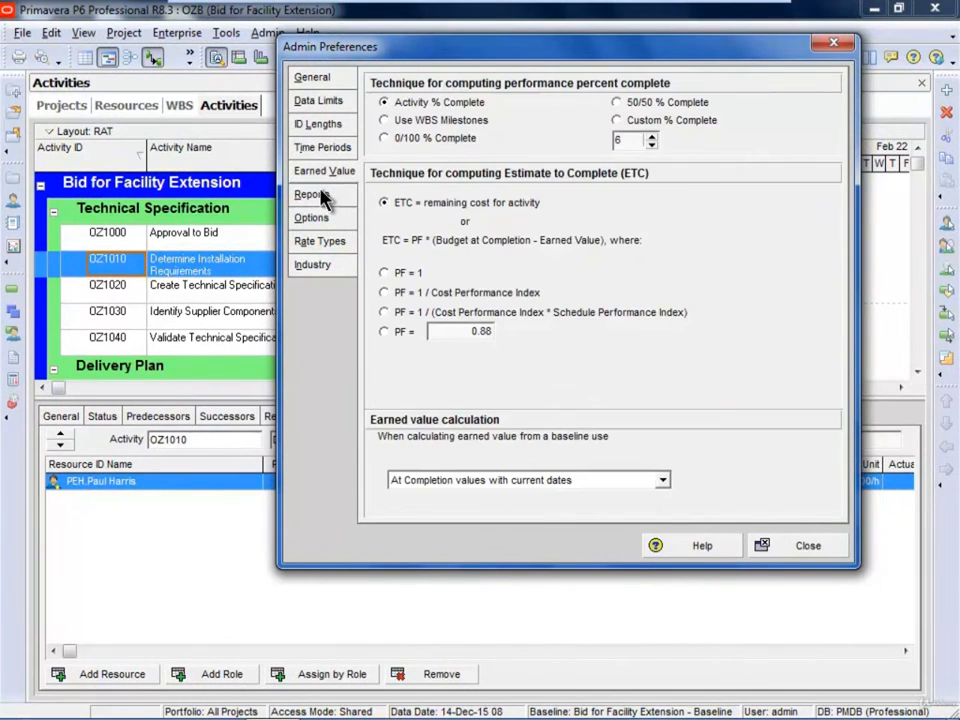
{"action": "left_click", "coordinate": [314, 194]}
{"action": "left_click", "coordinate": [320, 217]}
{"action": "left_click", "coordinate": [324, 241]}
{"action": "left_click", "coordinate": [314, 266]}
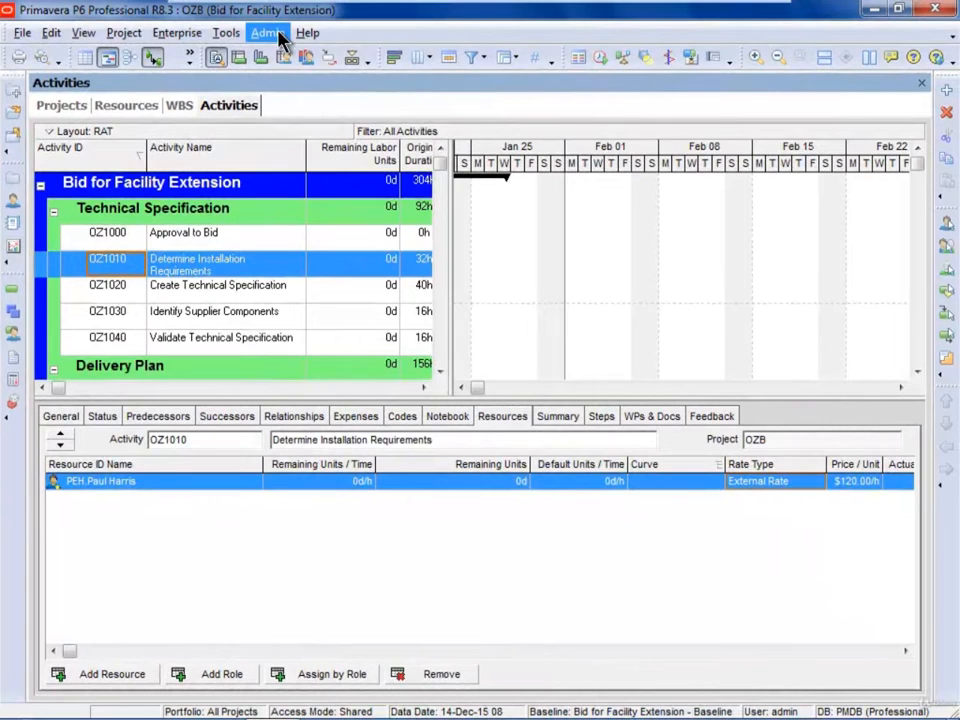
Open the admin categories and look through every category list, from baseline types and expense categories to units of measure
{"action": "left_click", "coordinate": [280, 36]}
{"action": "left_click", "coordinate": [317, 122]}
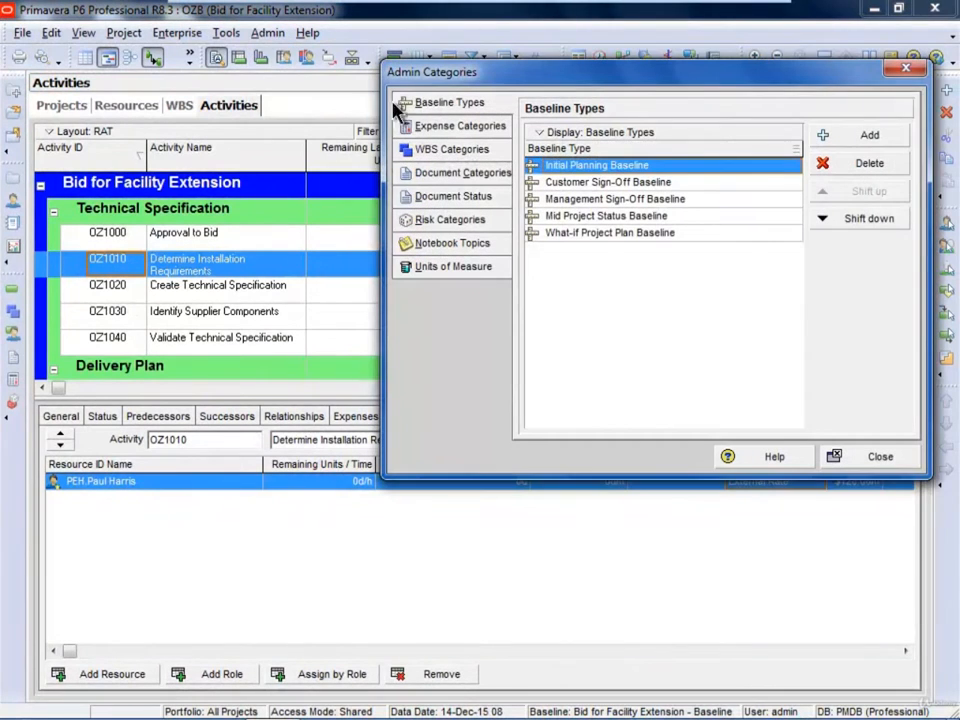
{"action": "left_click_drag", "start_coordinate": [489, 78], "coordinate": [398, 79]}
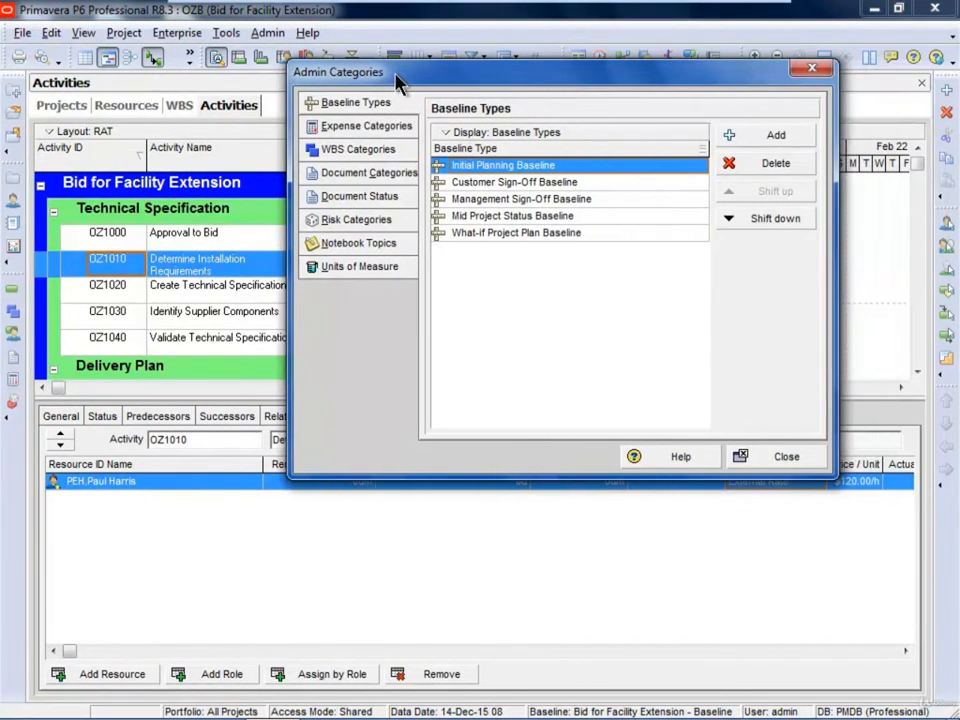
{"action": "left_click", "coordinate": [375, 130]}
{"action": "left_click", "coordinate": [355, 158]}
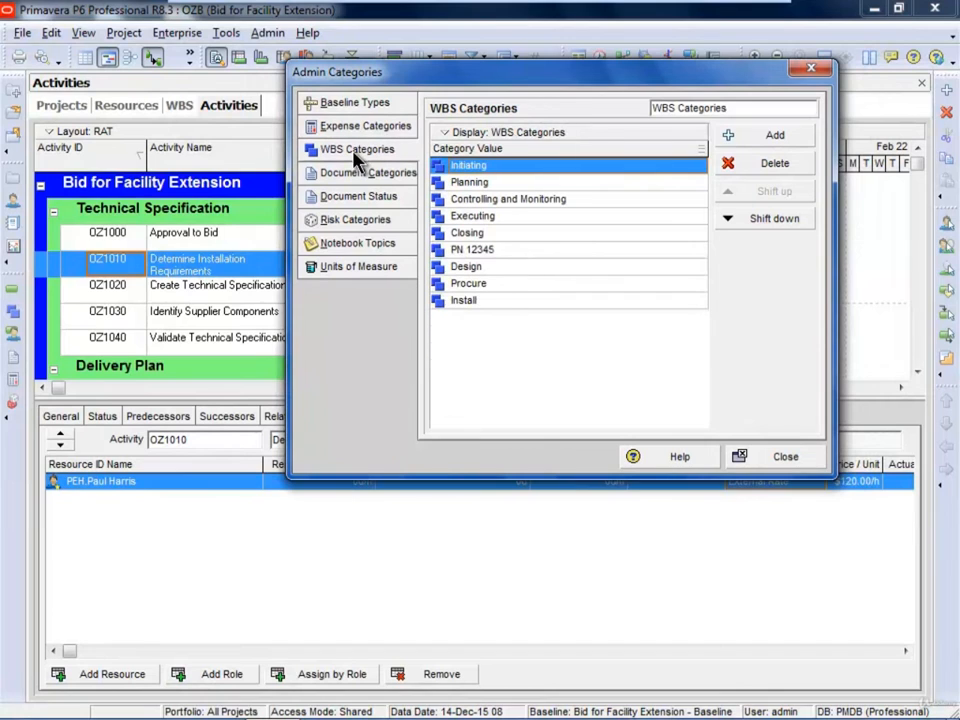
{"action": "left_click", "coordinate": [368, 178]}
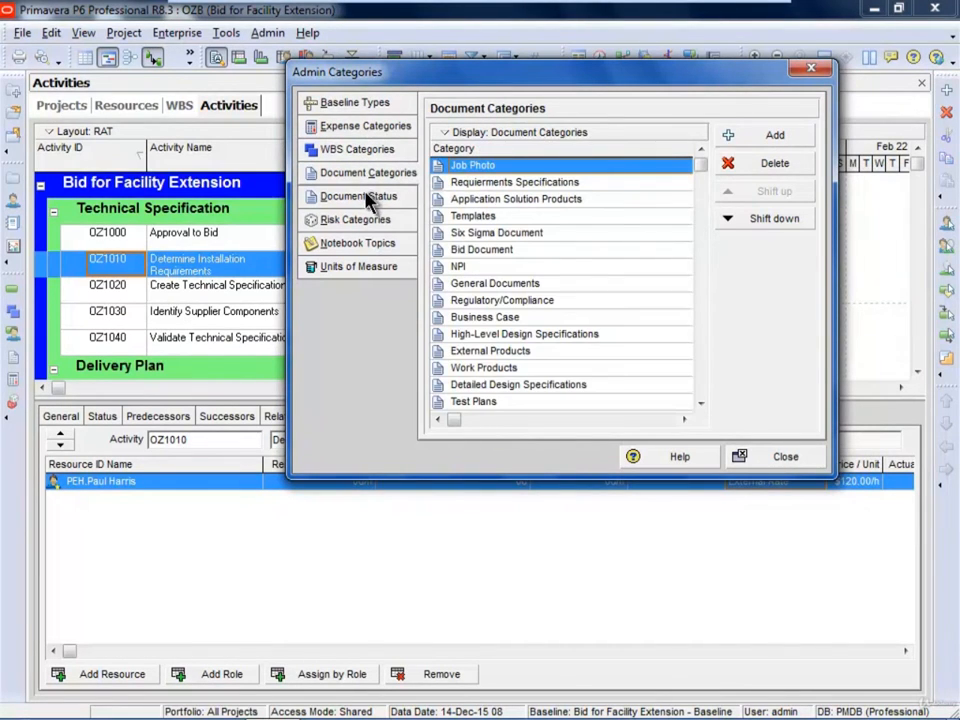
{"action": "left_click", "coordinate": [368, 200]}
{"action": "left_click", "coordinate": [362, 221]}
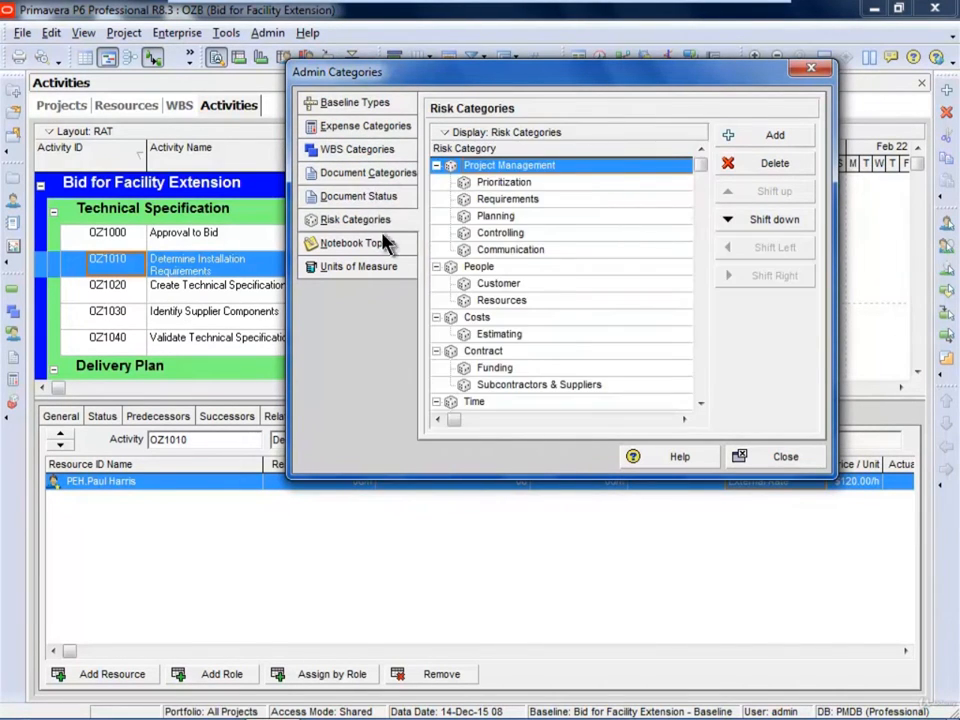
{"action": "left_click", "coordinate": [368, 245]}
{"action": "left_click", "coordinate": [376, 273]}
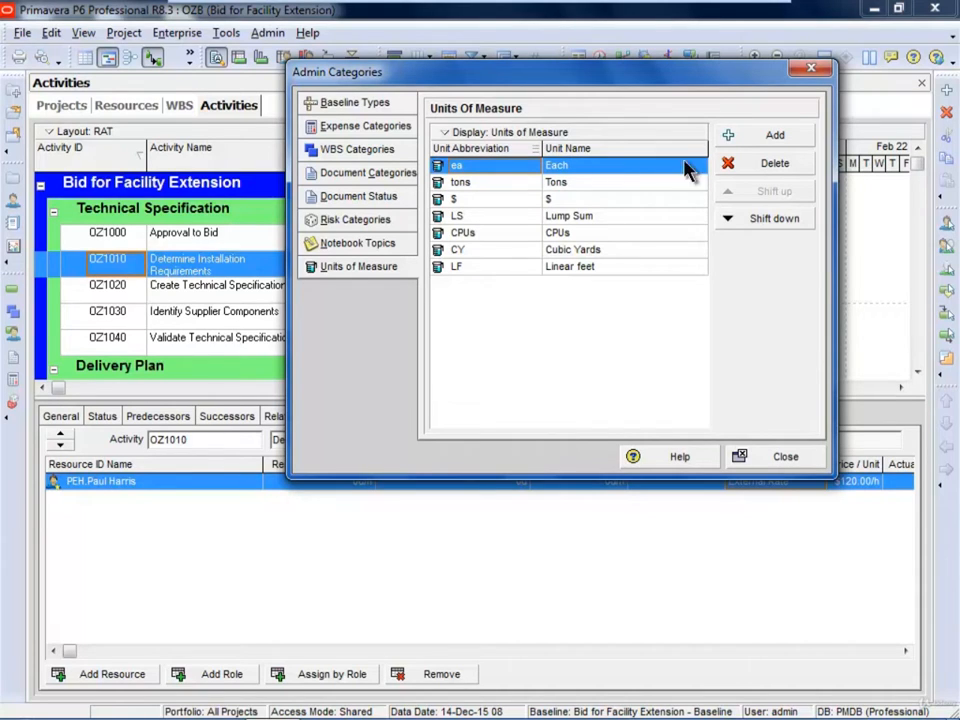
Add a unit of measure with the abbreviation m and the unit name meter
{"action": "left_click", "coordinate": [754, 140]}
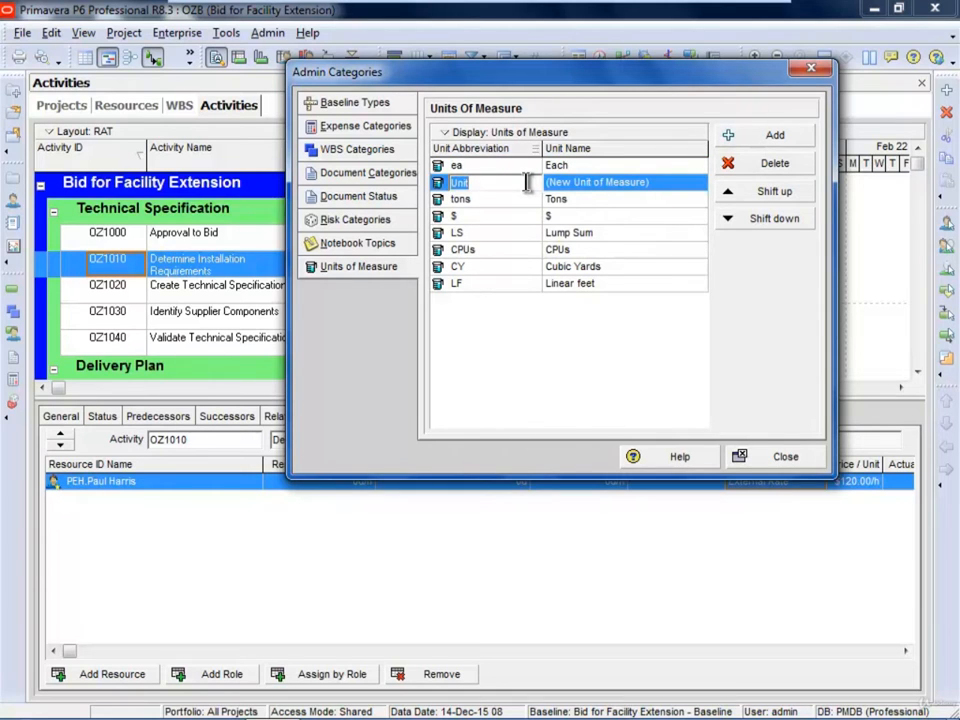
{"action": "type", "text": "m"}
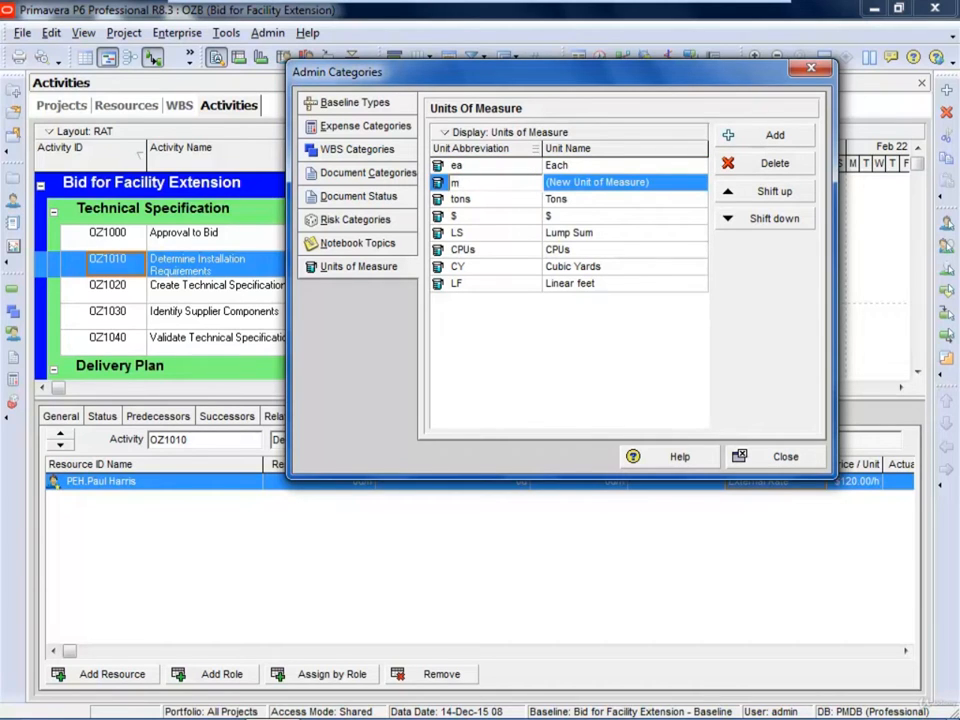
{"action": "left_click", "coordinate": [679, 184]}
{"action": "left_click", "coordinate": [679, 184]}
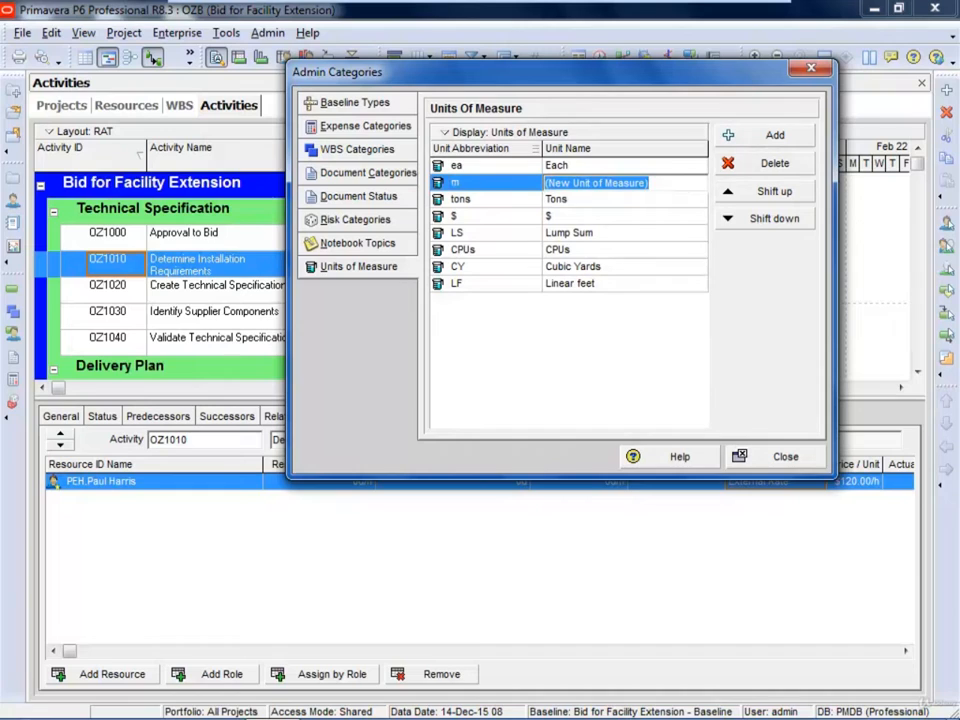
{"action": "type", "text": "meter"}
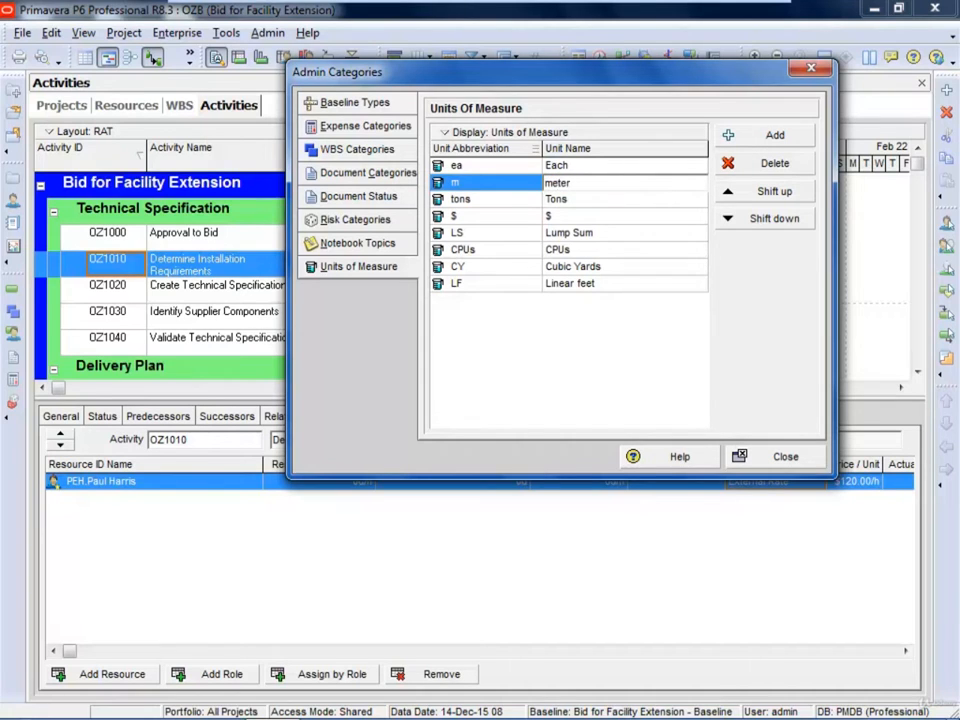
Add a unit of measure with the abbreviation km and the unit name km, and close the admin categories
{"action": "left_click", "coordinate": [763, 134]}
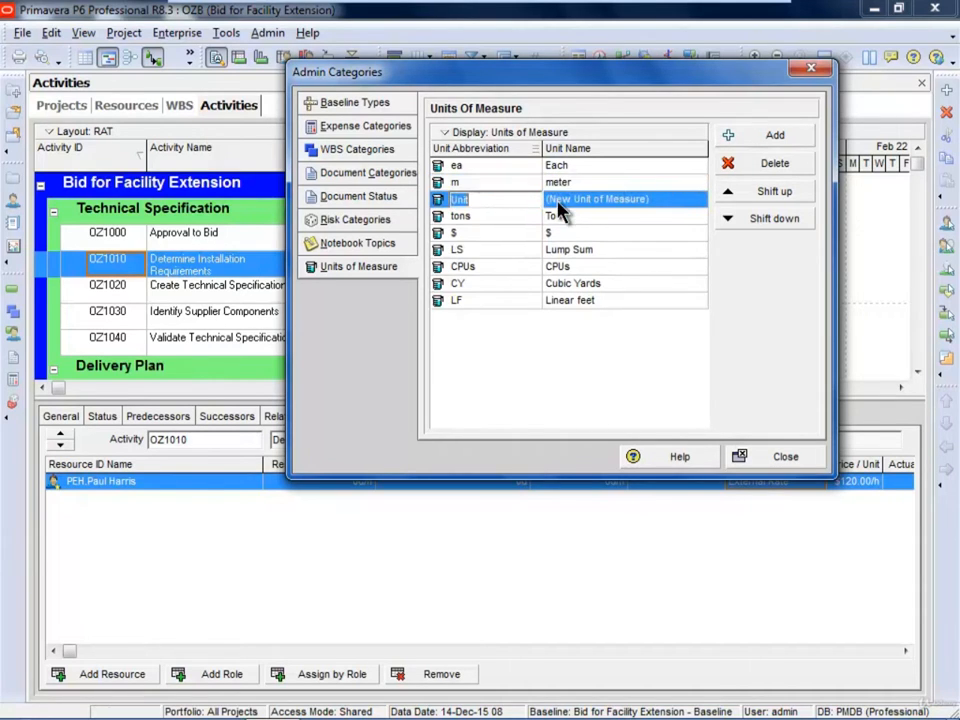
{"action": "type", "text": "km"}
{"action": "left_click", "coordinate": [680, 199]}
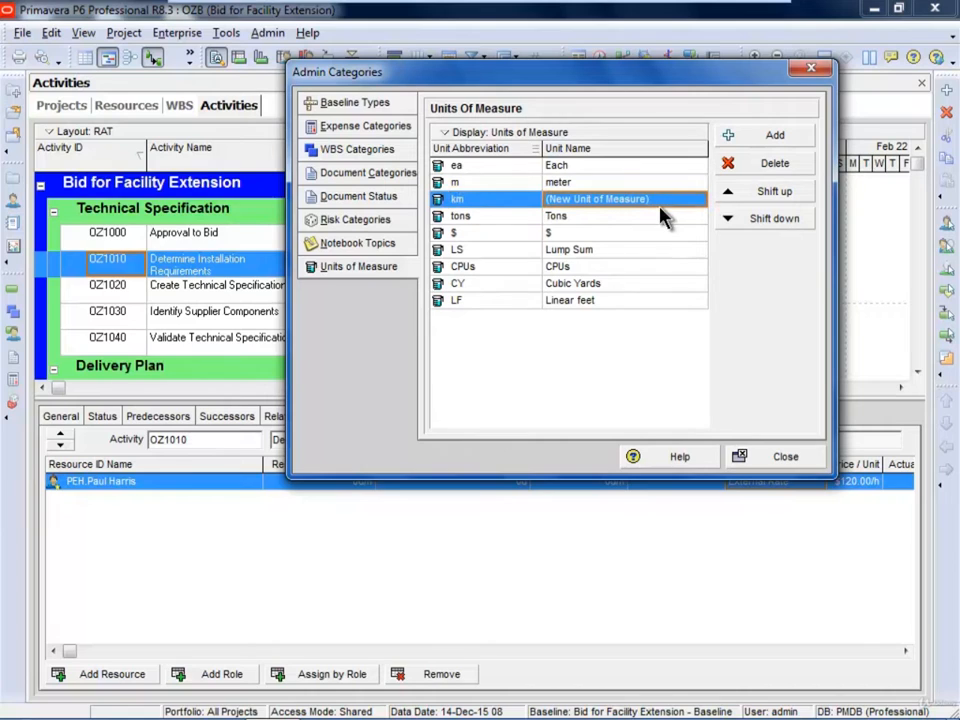
{"action": "type", "text": "k"}
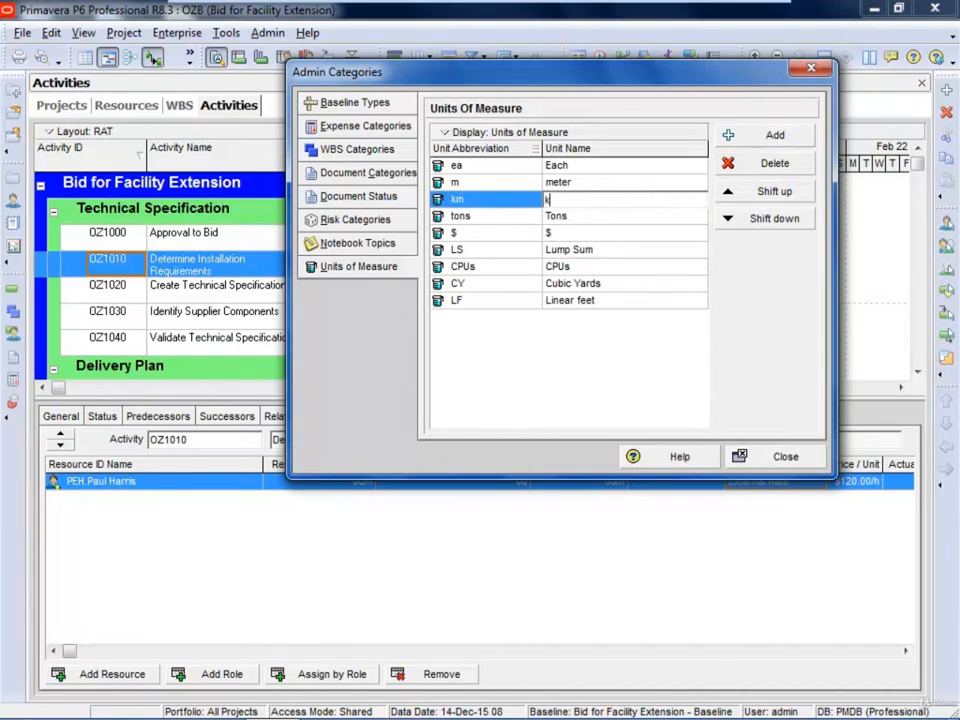
{"action": "type", "text": "m"}
{"action": "left_click", "coordinate": [776, 458]}
Add a new resource beneath the selected Demo Resources member and change its resource type to Material
{"action": "left_click", "coordinate": [13, 200]}
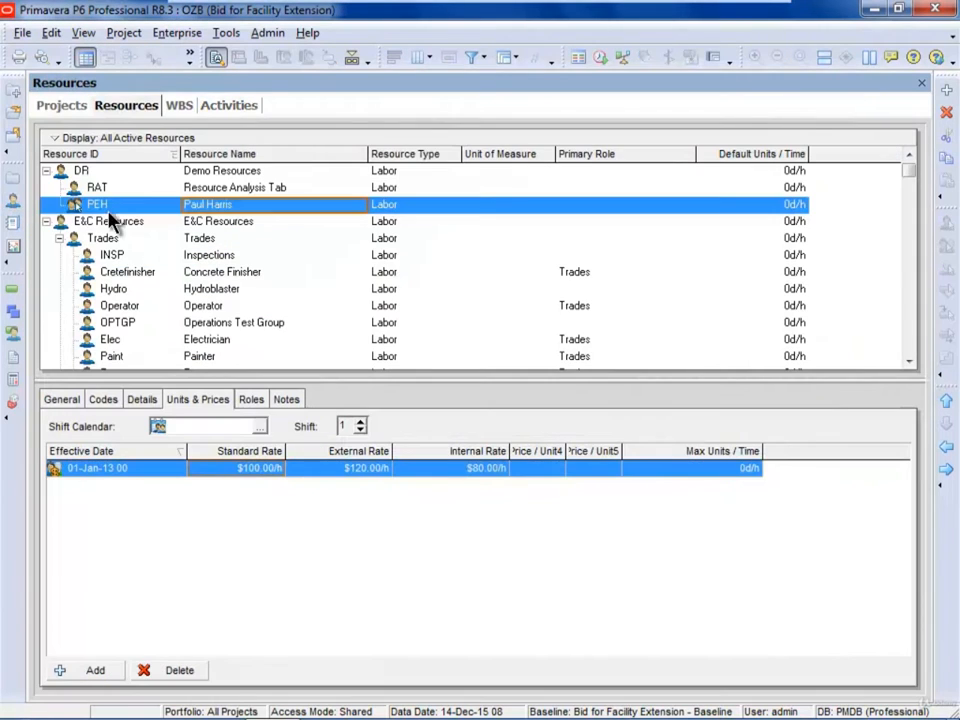
{"action": "left_click", "coordinate": [946, 92]}
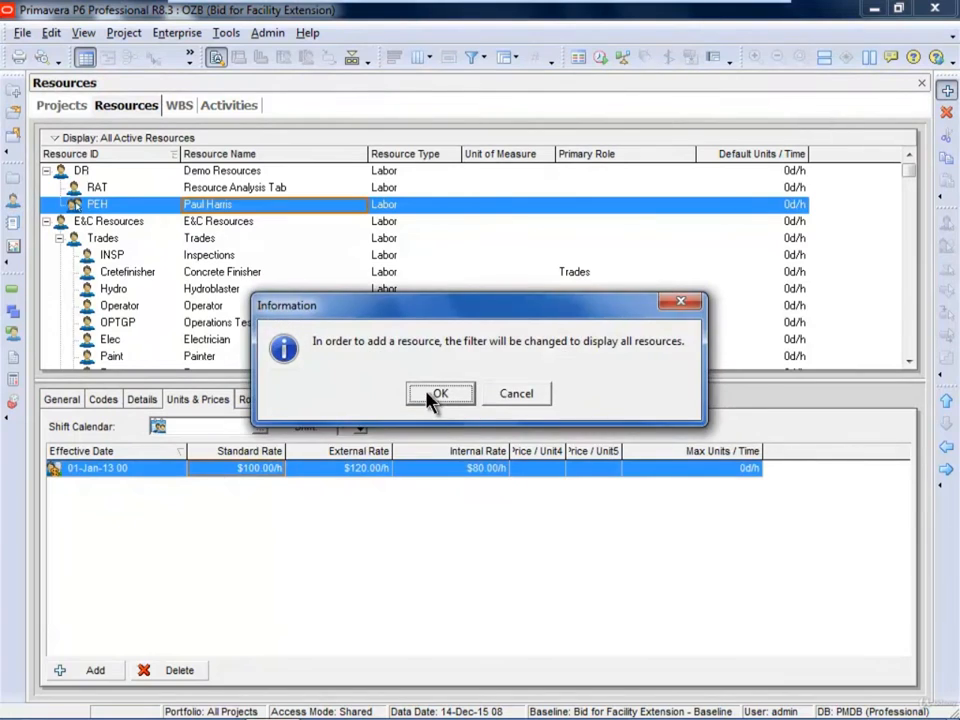
{"action": "left_click", "coordinate": [436, 394]}
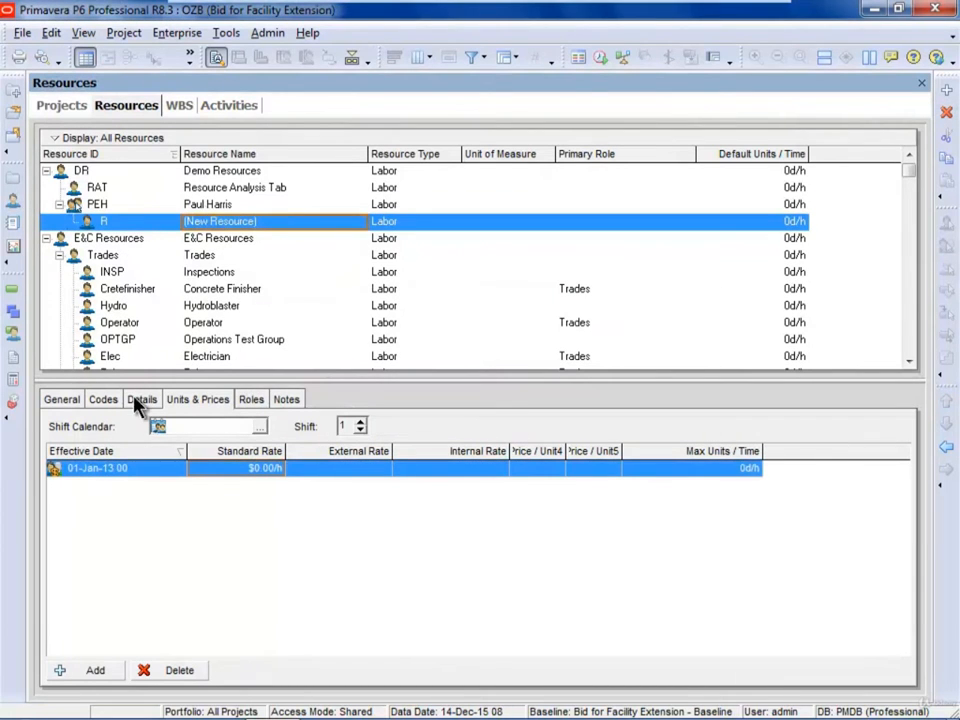
{"action": "left_click", "coordinate": [141, 399]}
{"action": "left_click", "coordinate": [326, 455]}
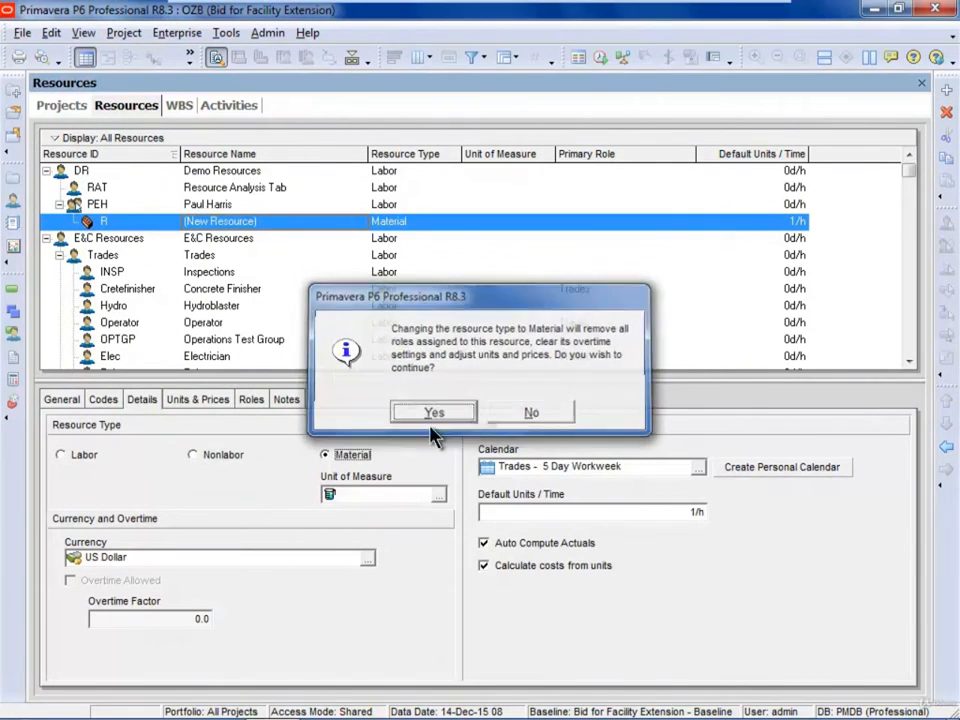
{"action": "left_click", "coordinate": [432, 418]}
View the unit of measure choices for the new material resource without picking one, and outdent the resource one level
{"action": "left_click", "coordinate": [437, 494]}
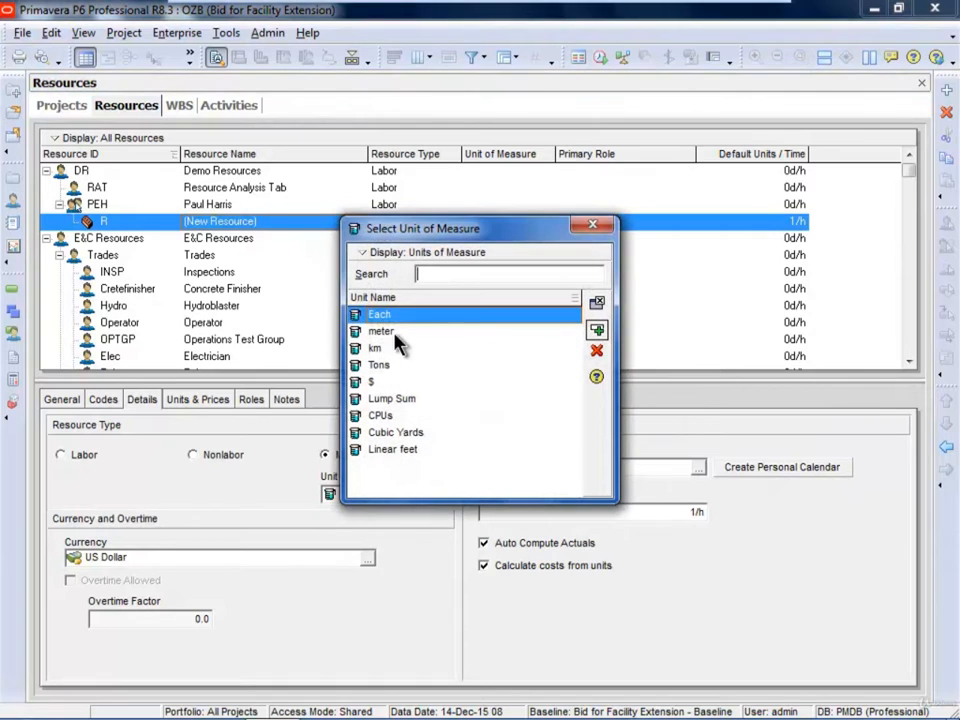
{"action": "left_click", "coordinate": [592, 226]}
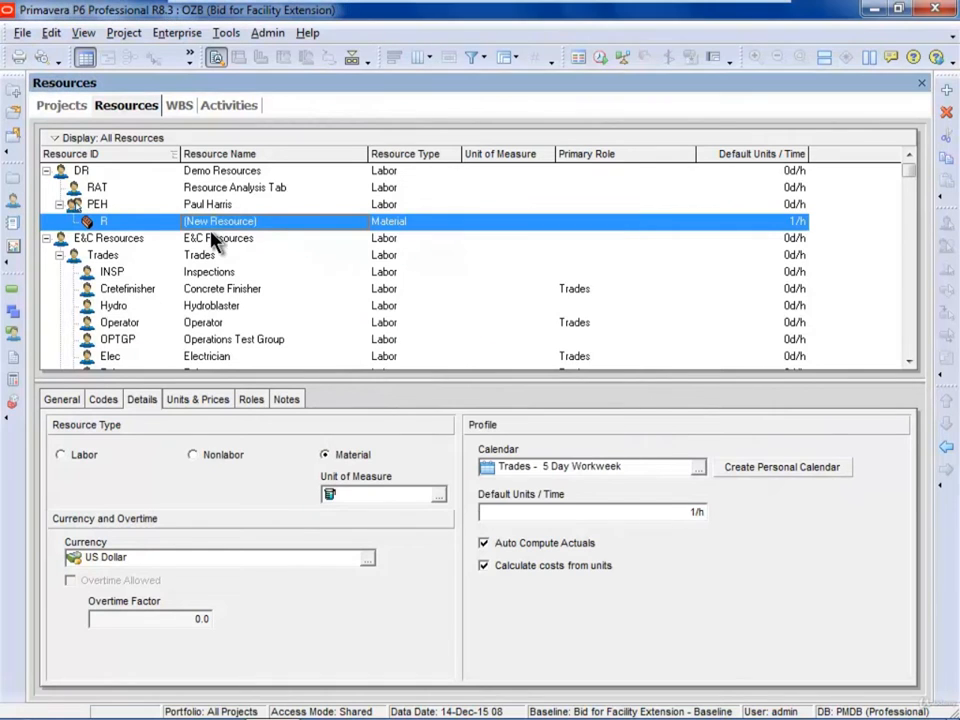
{"action": "left_click", "coordinate": [946, 447]}
Open the admin categories, review the baseline types, expense categories and WBS categories, and close them
{"action": "left_click", "coordinate": [267, 32]}
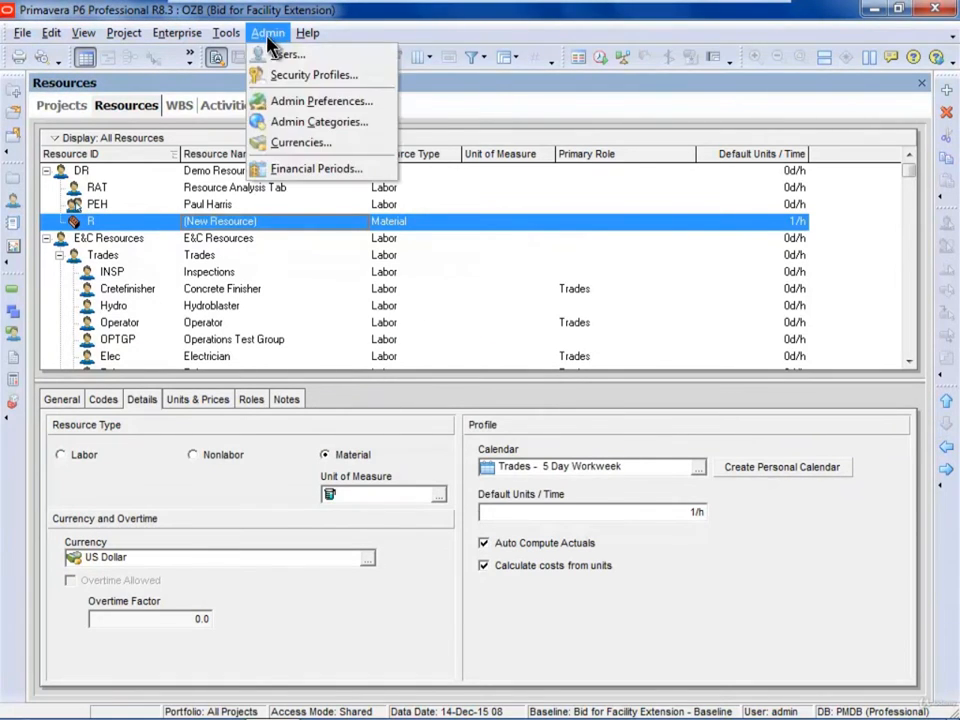
{"action": "left_click", "coordinate": [300, 121]}
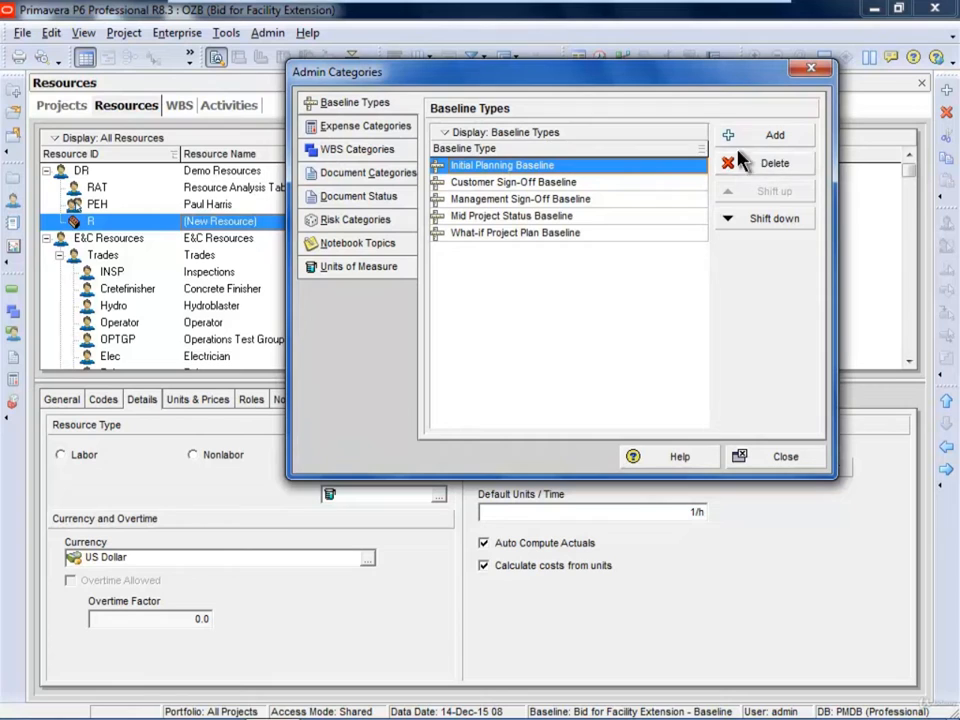
{"action": "left_click", "coordinate": [382, 127]}
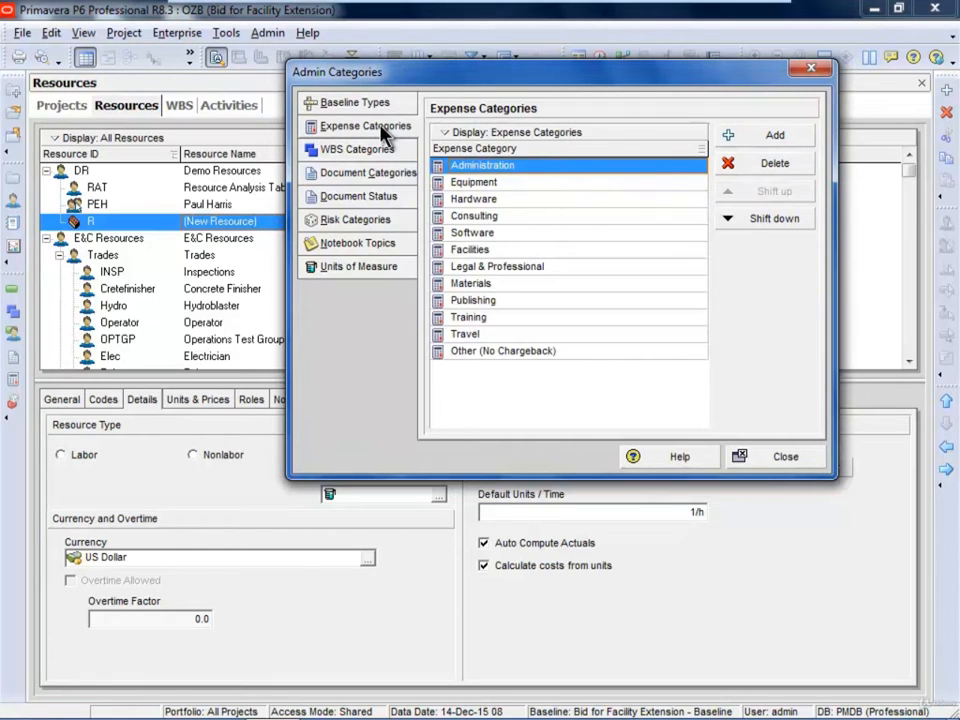
{"action": "left_click", "coordinate": [378, 151]}
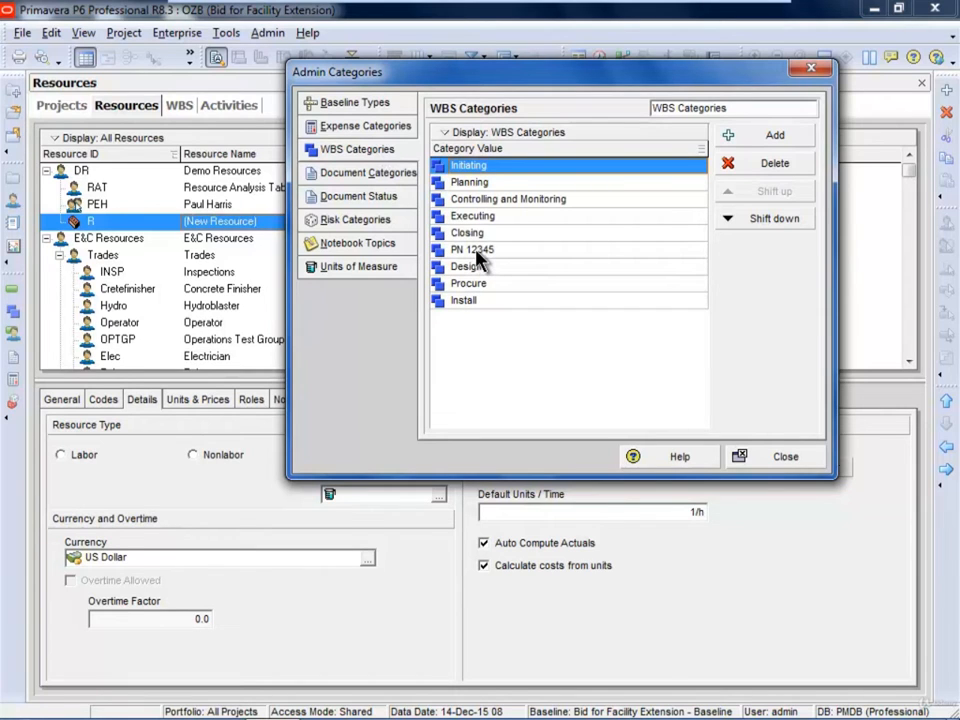
{"action": "left_click", "coordinate": [785, 456]}
Reopen the admin categories and review the WBS categories, document categories, document status, risk categories and notebook topics
{"action": "left_click", "coordinate": [177, 32]}
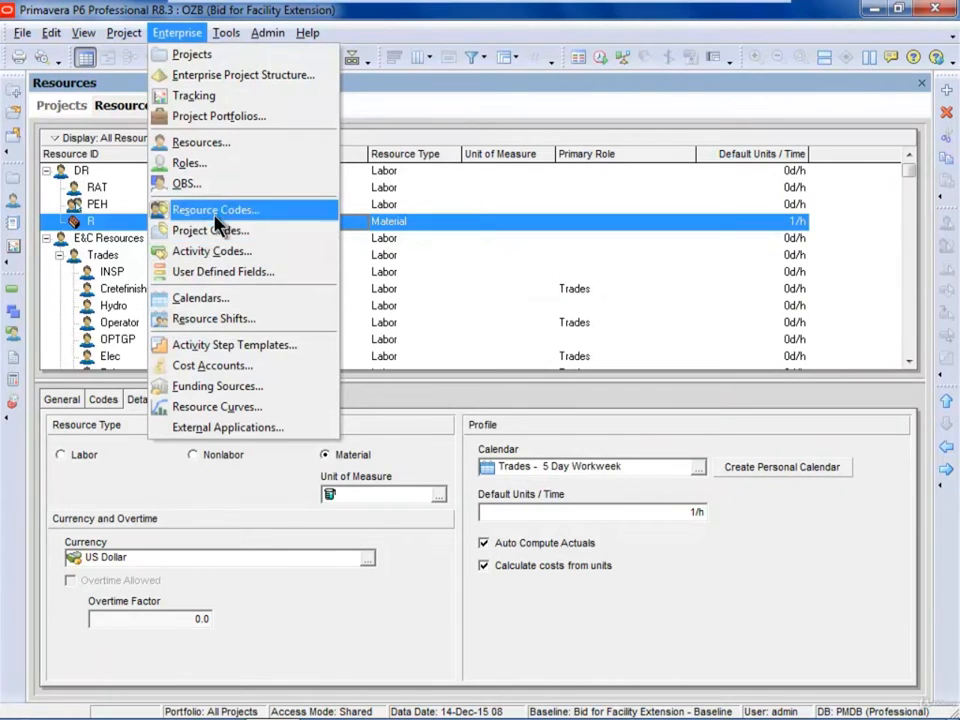
{"action": "left_click", "coordinate": [268, 34]}
{"action": "left_click", "coordinate": [268, 34]}
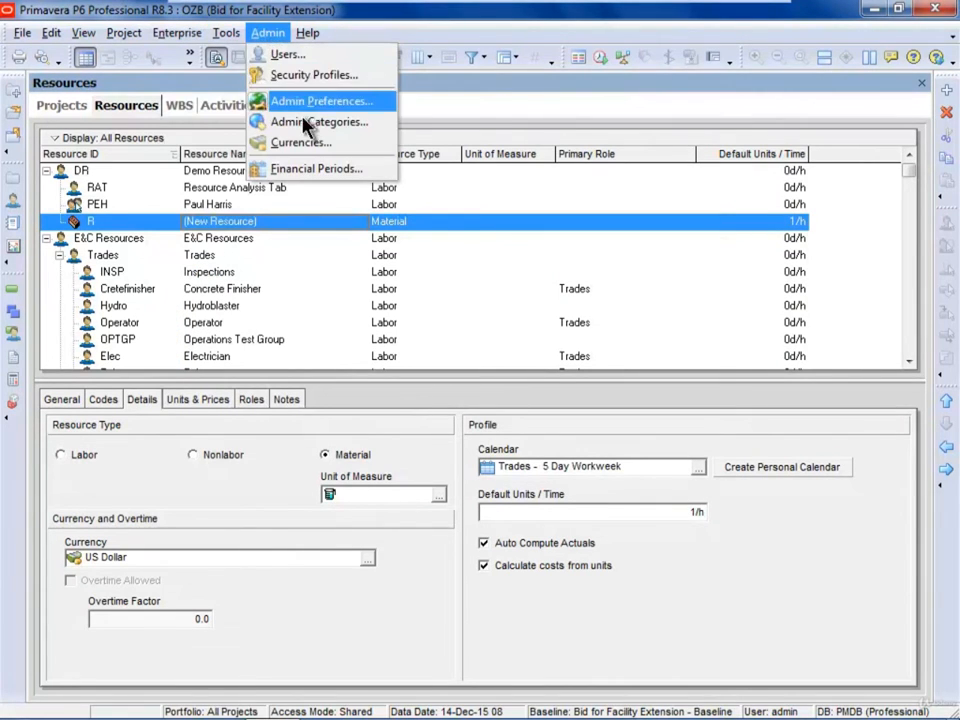
{"action": "left_click", "coordinate": [300, 121]}
{"action": "left_click", "coordinate": [355, 150]}
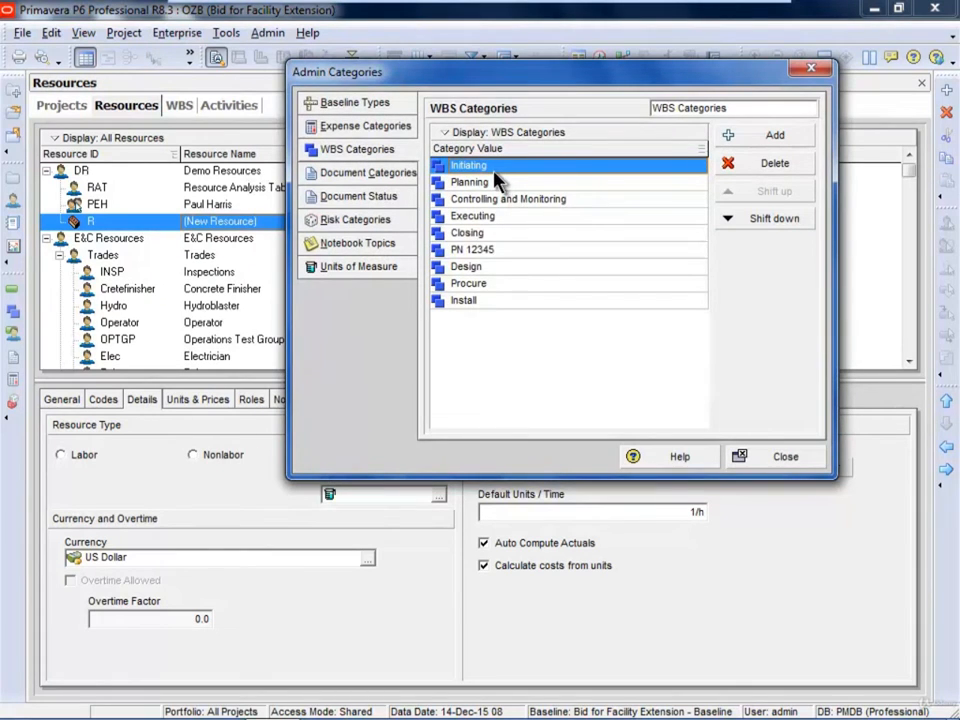
{"action": "left_click", "coordinate": [388, 174]}
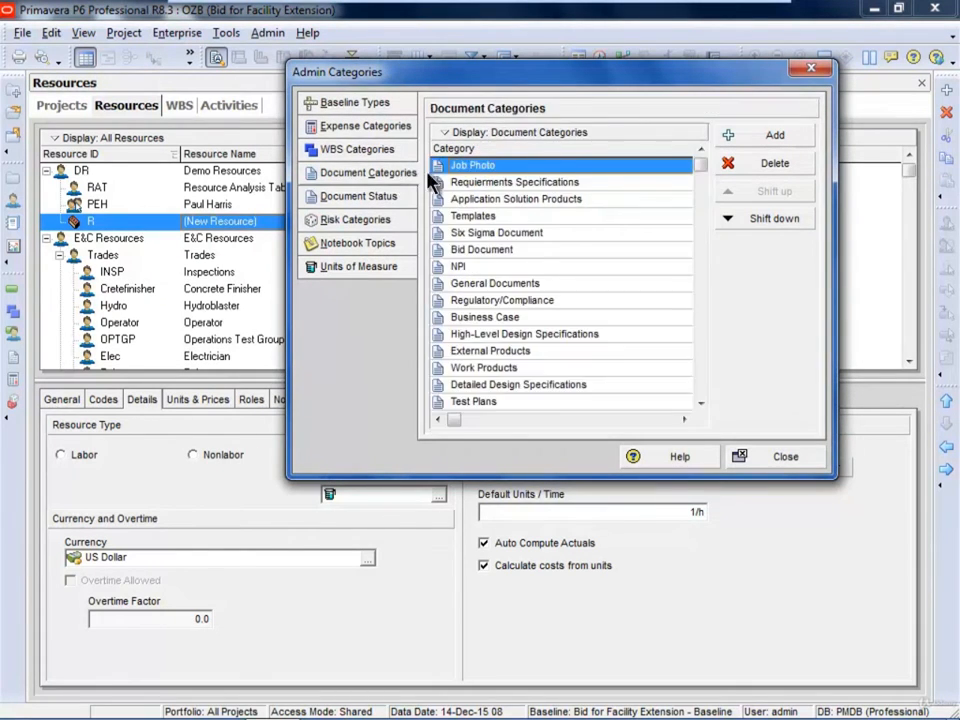
{"action": "left_click", "coordinate": [366, 198]}
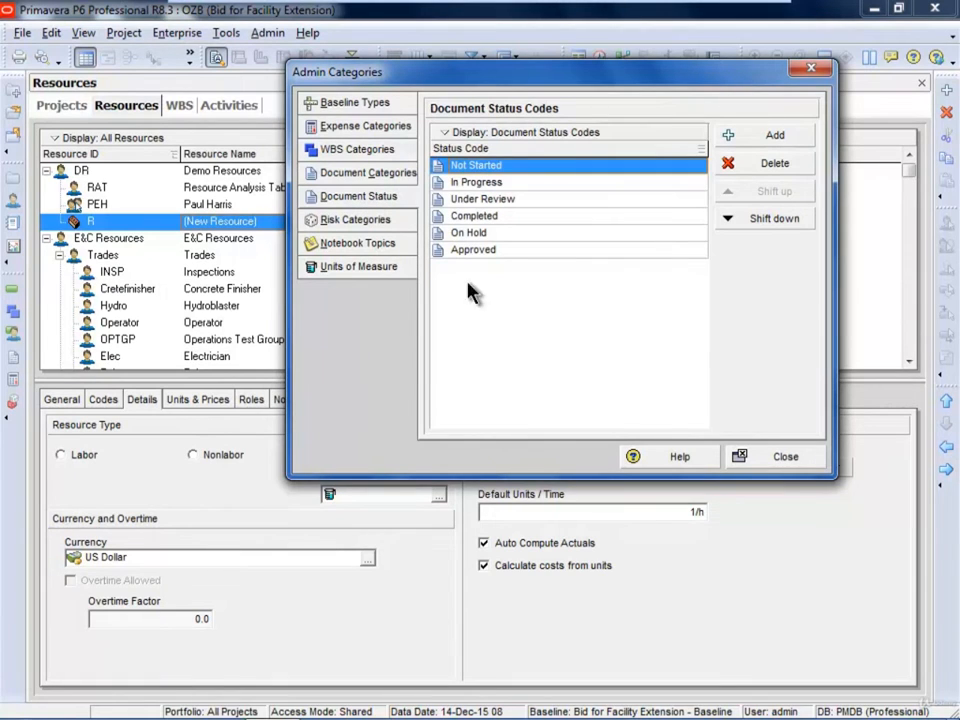
{"action": "left_click", "coordinate": [379, 227]}
{"action": "left_click", "coordinate": [378, 242]}
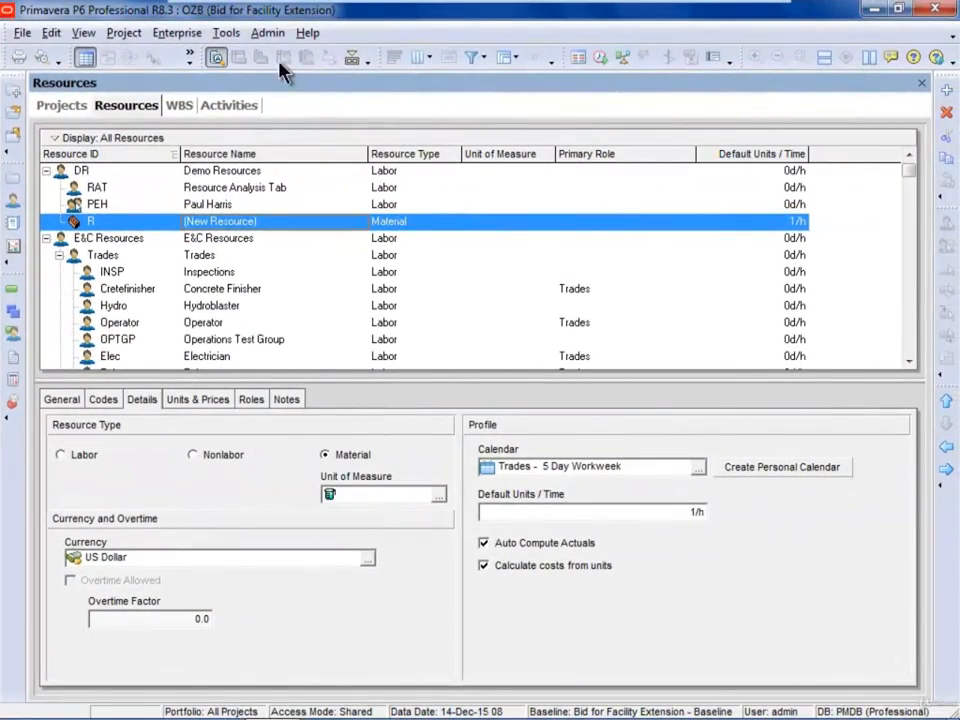
Open the currencies and examine the list of currencies with their symbols and exchange rates
{"action": "left_click", "coordinate": [267, 32]}
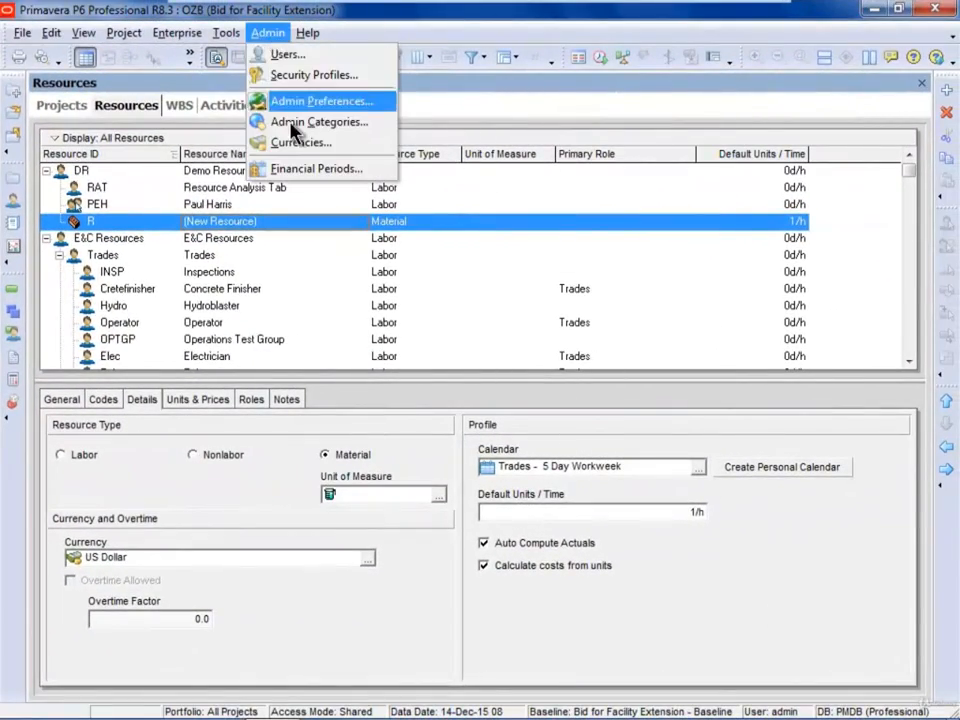
{"action": "left_click", "coordinate": [272, 142]}
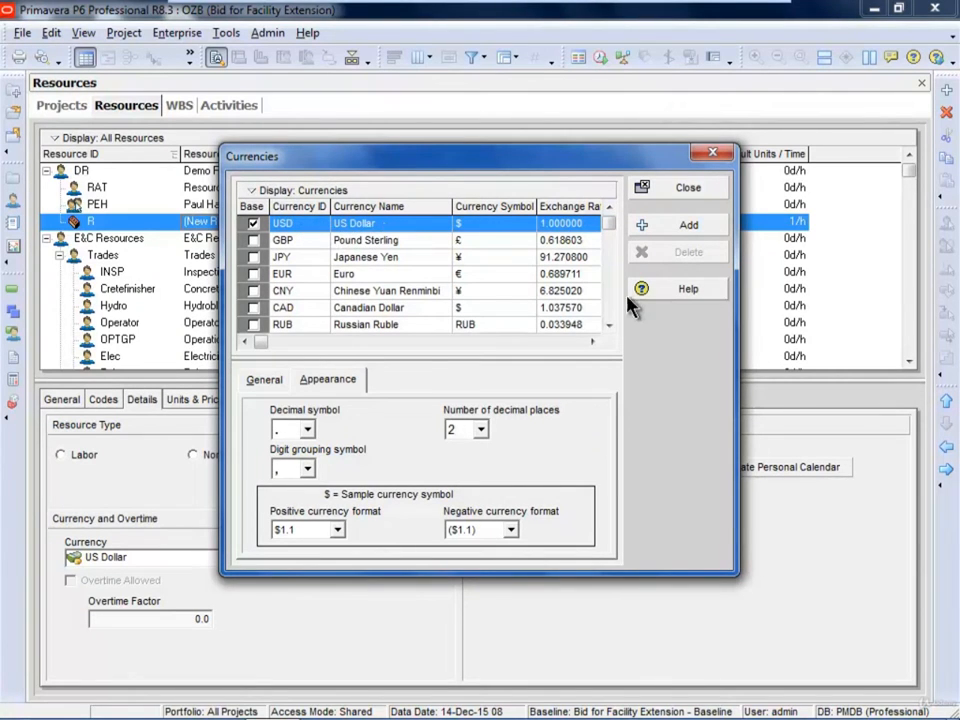
{"action": "mouse_move", "coordinate": [606, 225]}
{"action": "left_mouse_down"}
{"action": "mouse_move", "coordinate": [610, 340]}
{"action": "mouse_move", "coordinate": [612, 226]}
{"action": "left_mouse_up"}
Add a new currency to the list and delete it again
{"action": "left_click", "coordinate": [670, 228]}
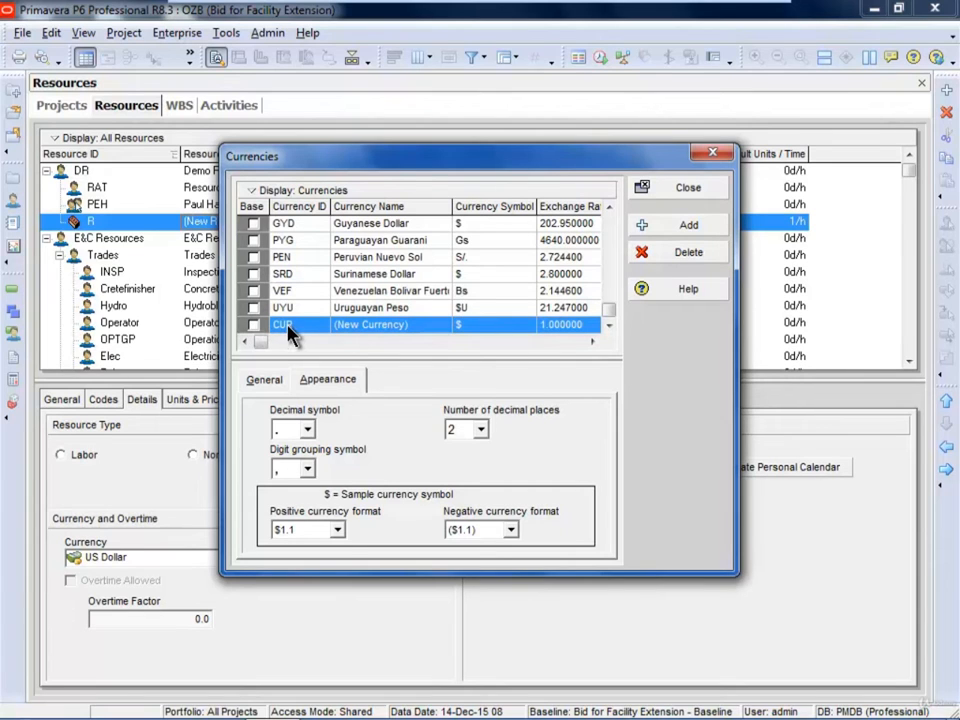
{"action": "left_click", "coordinate": [670, 255]}
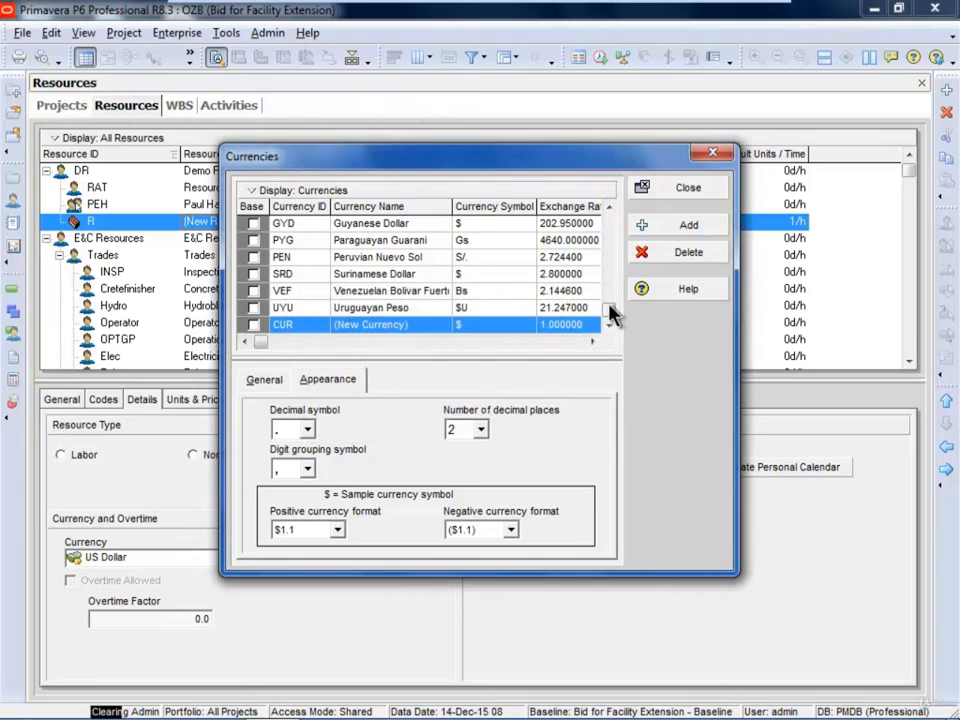
{"action": "scroll", "coordinate": [615, 300], "scroll_direction": "up", "scroll_amount": 10}
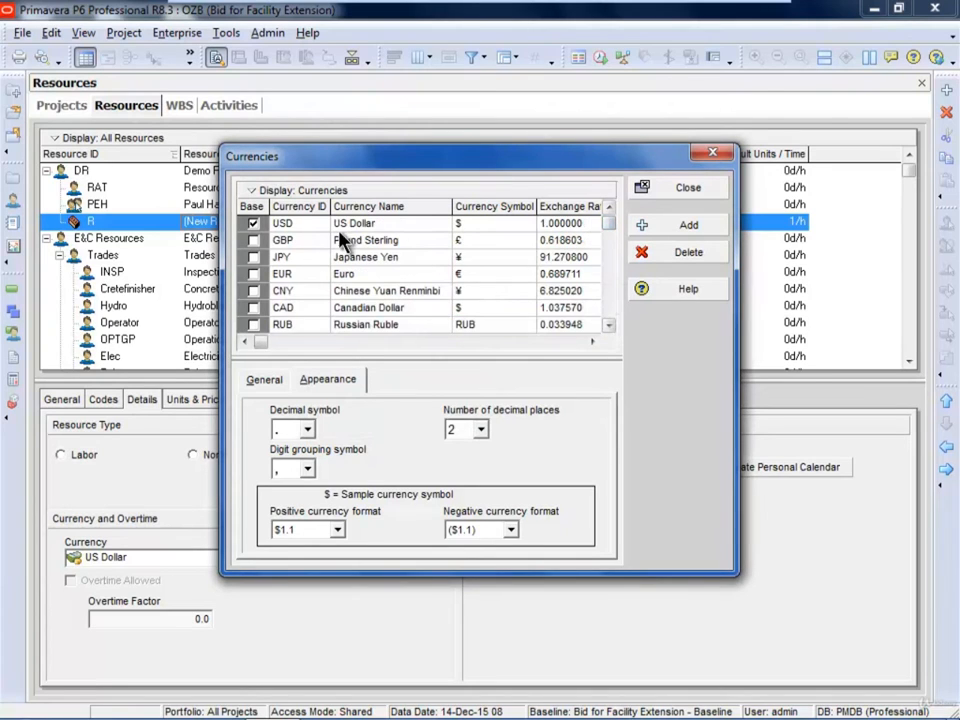
Change the base currency's ID to AUD, its name to AUD Dollar and its symbol to A$
{"action": "left_click", "coordinate": [310, 223]}
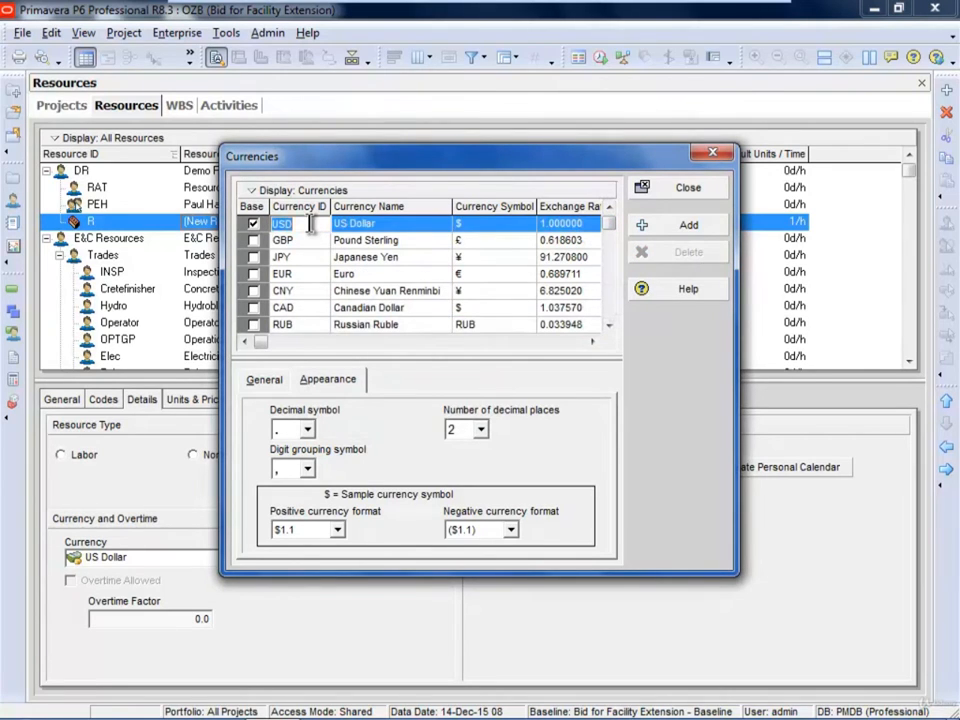
{"action": "type", "text": "AU"}
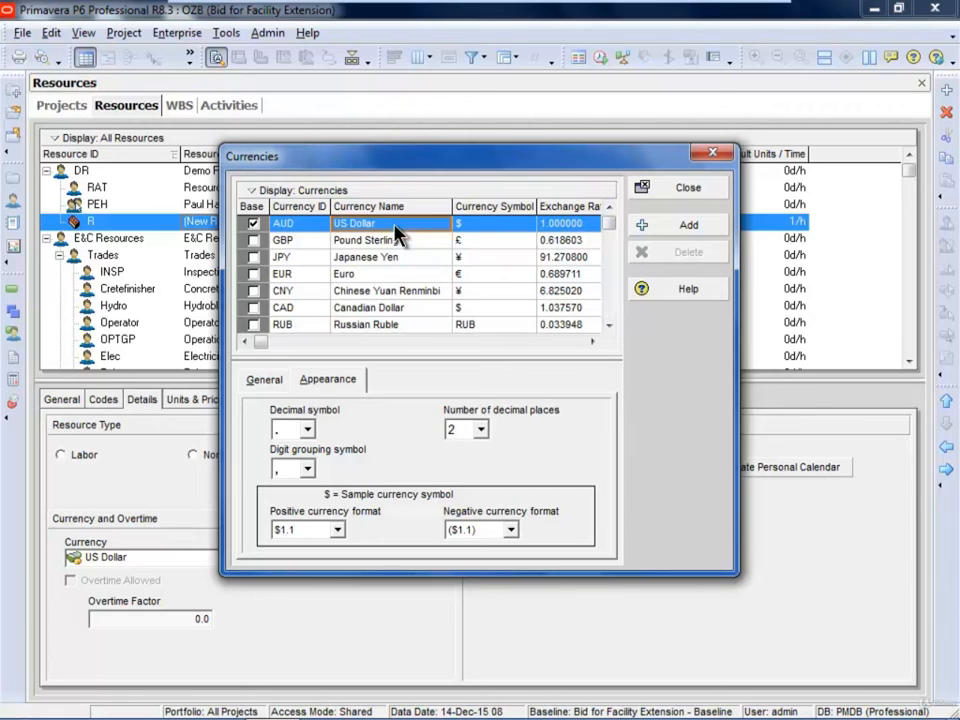
{"action": "left_click", "coordinate": [335, 223]}
{"action": "type", "text": "AUD"}
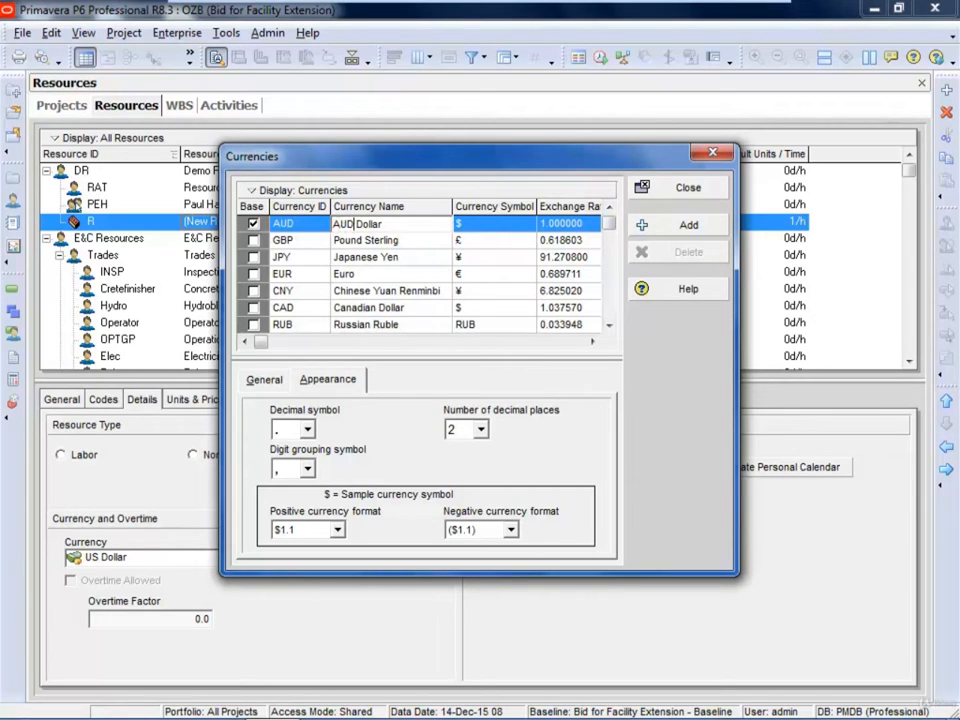
{"action": "left_click", "coordinate": [460, 228]}
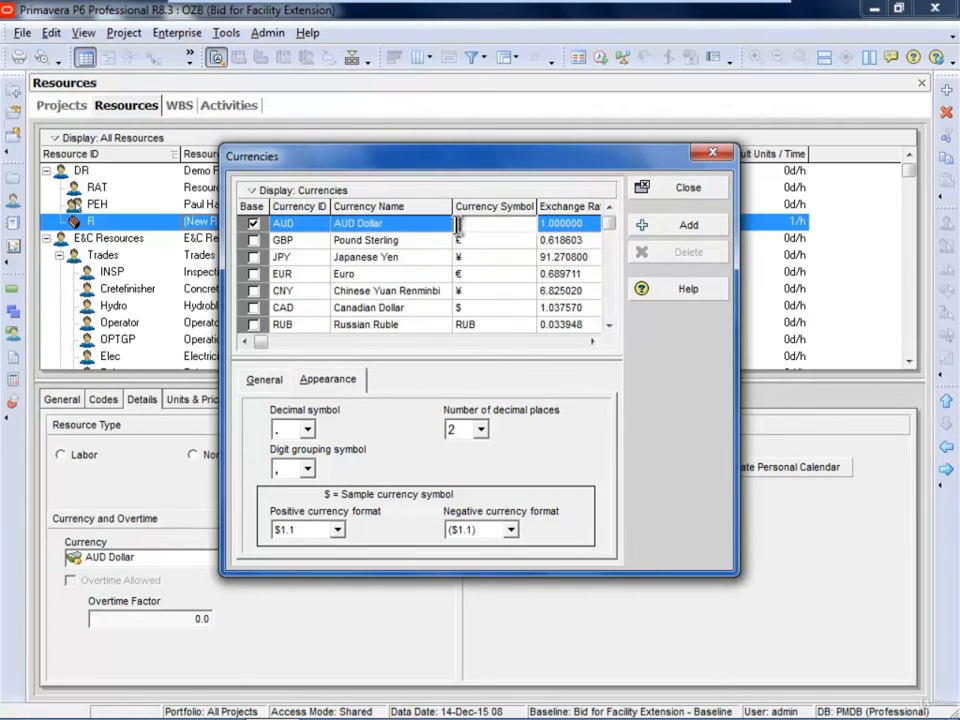
{"action": "type", "text": "A$"}
{"action": "left_click", "coordinate": [318, 248]}
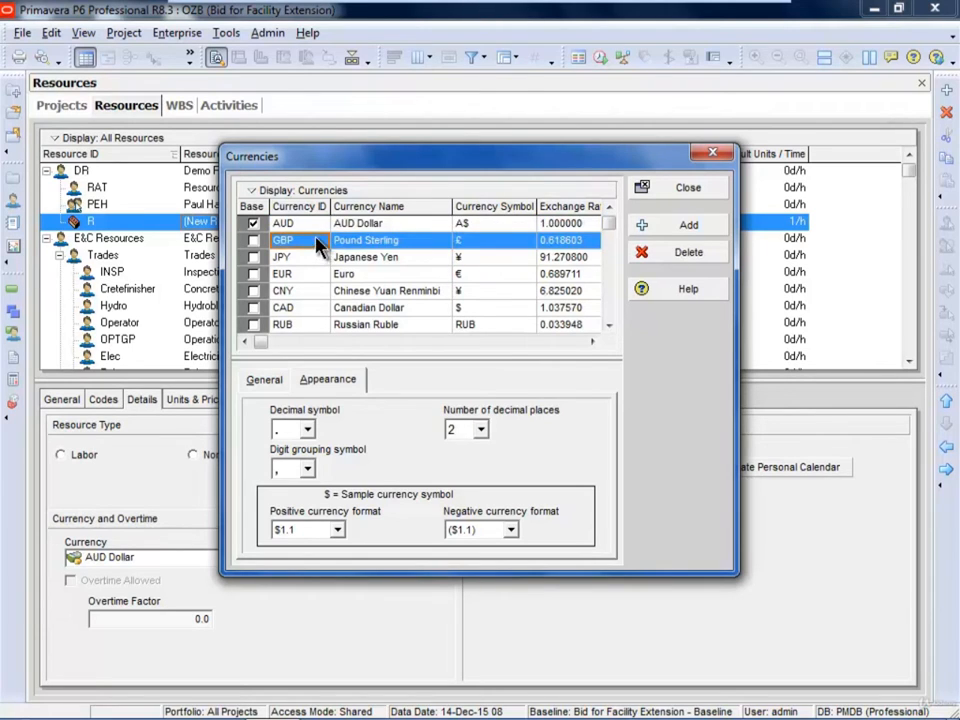
Add a currency with the ID USD, the name US Dollar and the symbol US$
{"action": "left_click", "coordinate": [645, 224]}
{"action": "left_click", "coordinate": [312, 324]}
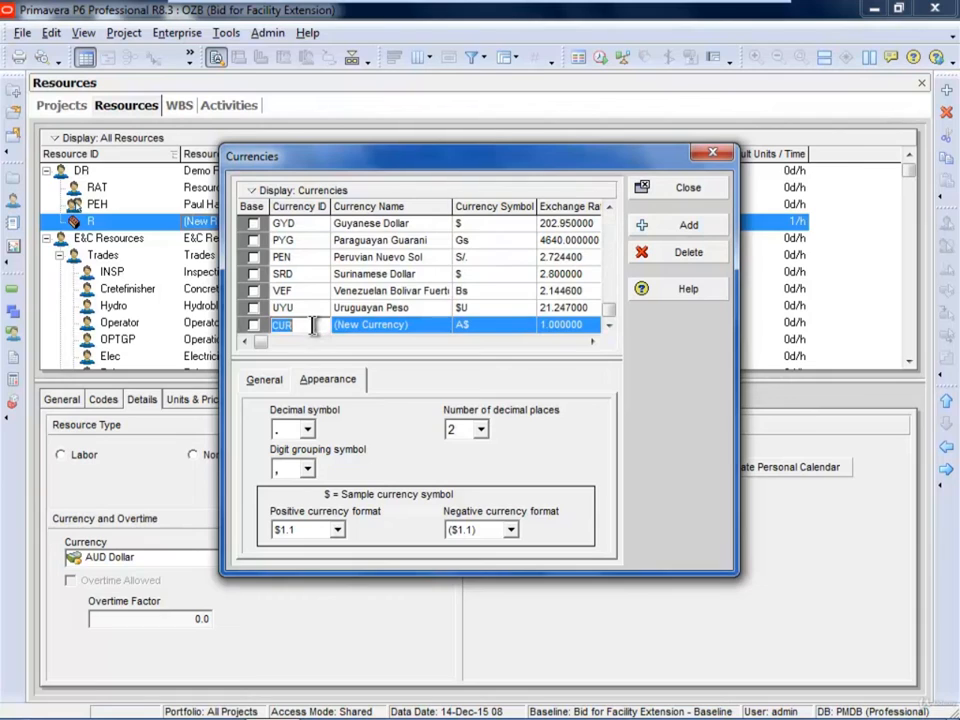
{"action": "type", "text": "U"}
{"action": "left_click", "coordinate": [397, 329]}
{"action": "type", "text": "US Dollar"}
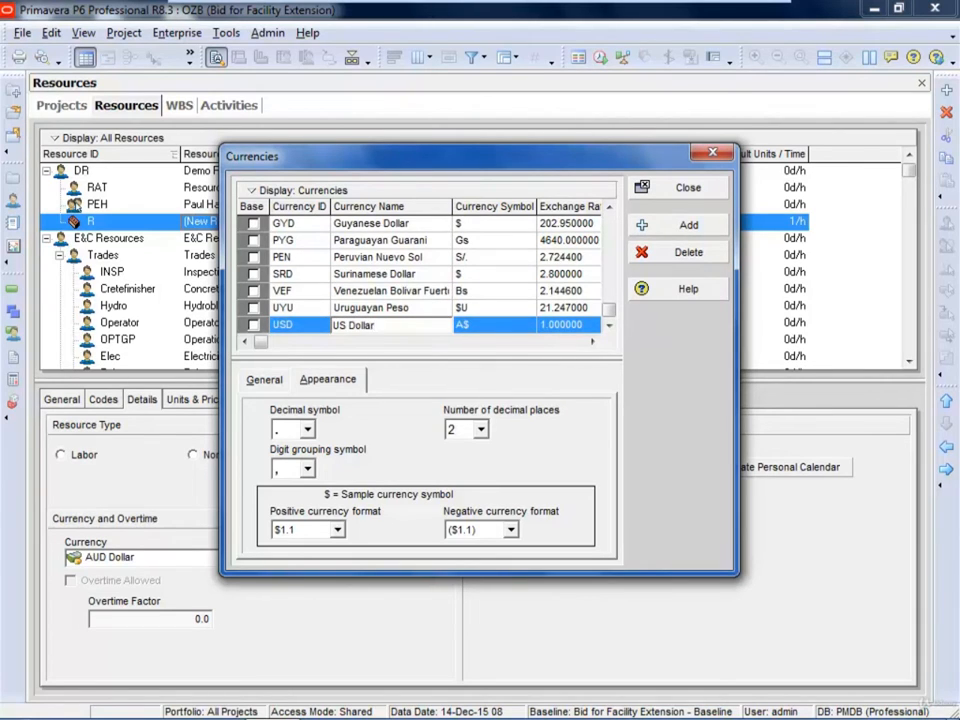
{"action": "left_click", "coordinate": [481, 325]}
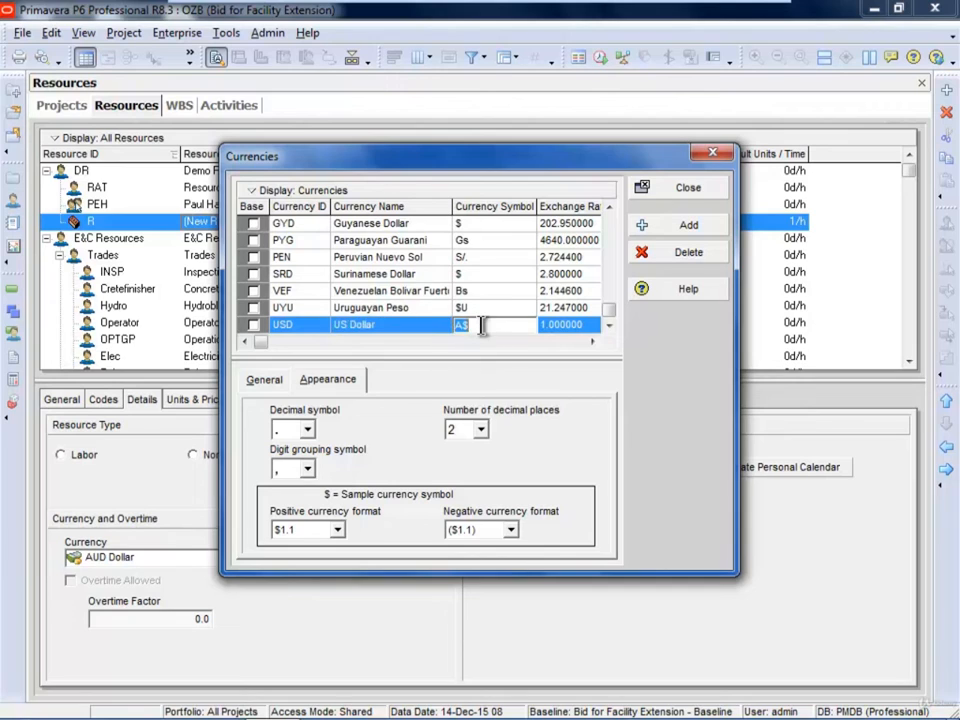
{"action": "type", "text": "US"}
Look through the currency list and show the general details of the US Dollar currency
{"action": "left_click", "coordinate": [609, 206]}
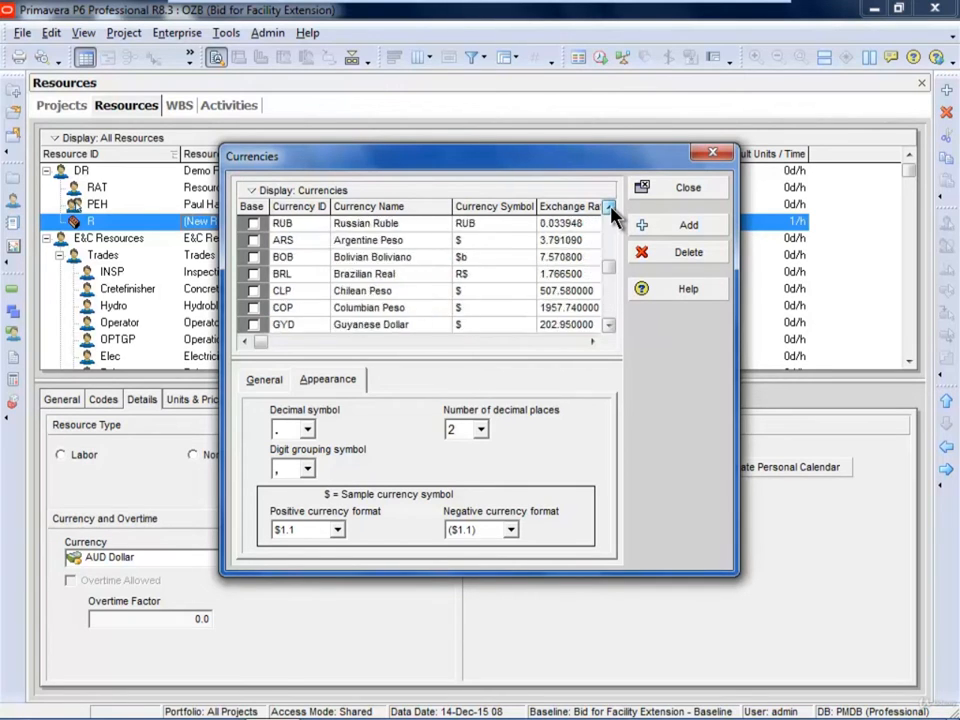
{"action": "left_click", "coordinate": [609, 206]}
{"action": "left_click_drag", "start_coordinate": [609, 230], "coordinate": [612, 322]}
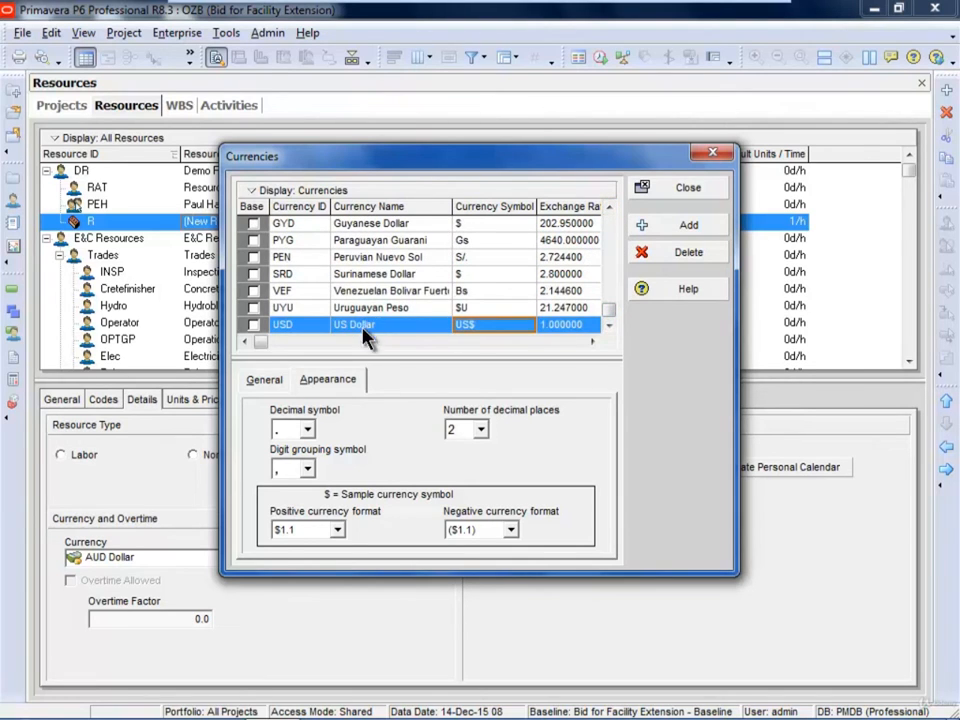
{"action": "left_click", "coordinate": [264, 380]}
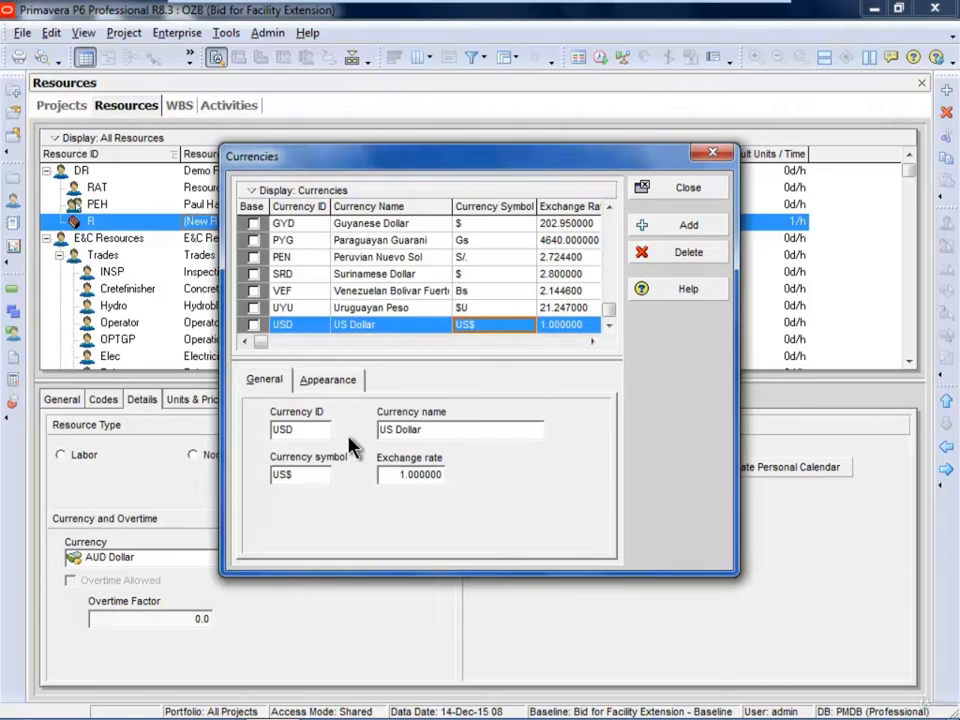
Set the US Dollar's exchange rate to 0.89 and close the currency list
{"action": "double_click", "coordinate": [411, 474]}
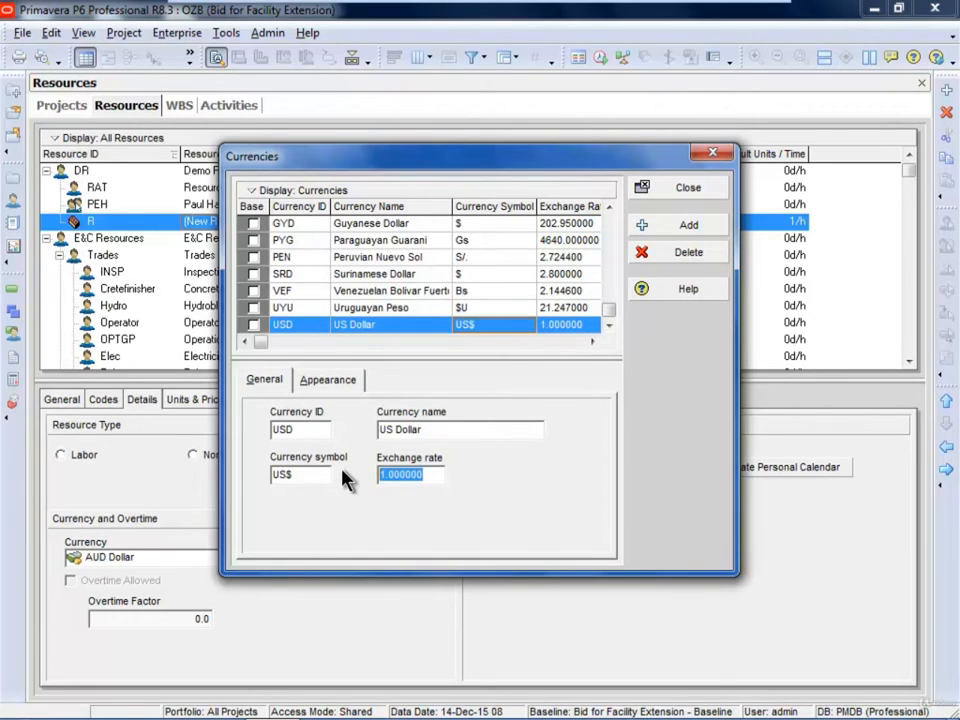
{"action": "type", "text": "0.89"}
{"action": "key", "text": "Tab"}
{"action": "left_click", "coordinate": [687, 190]}
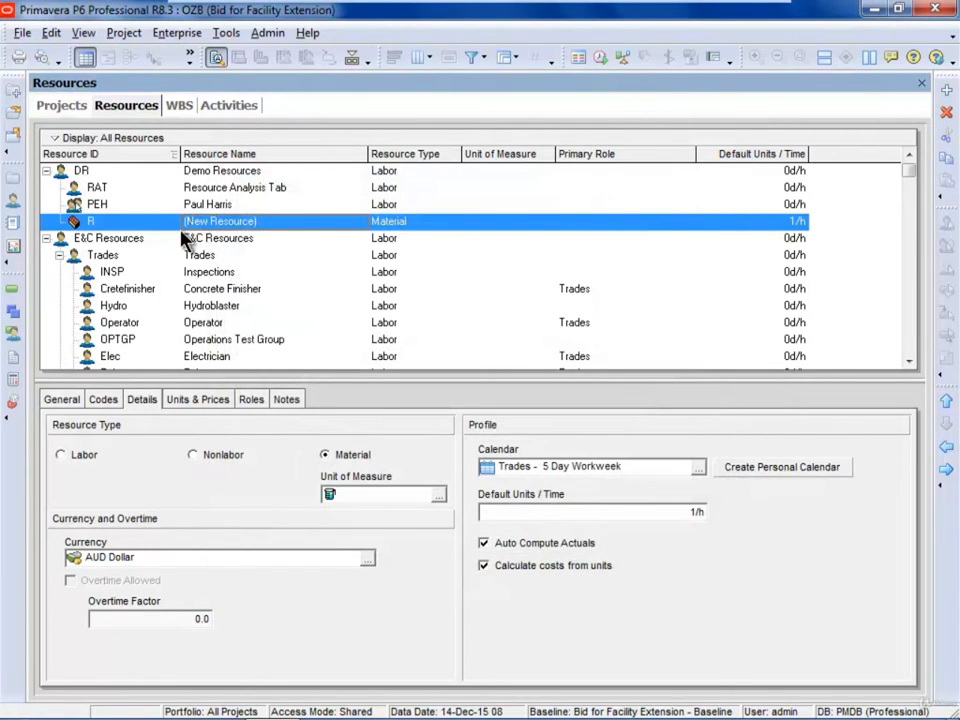
Add a new resource beneath material resource R and check the currency assigned to the PEH and RAT labor resources
{"action": "left_click", "coordinate": [946, 90]}
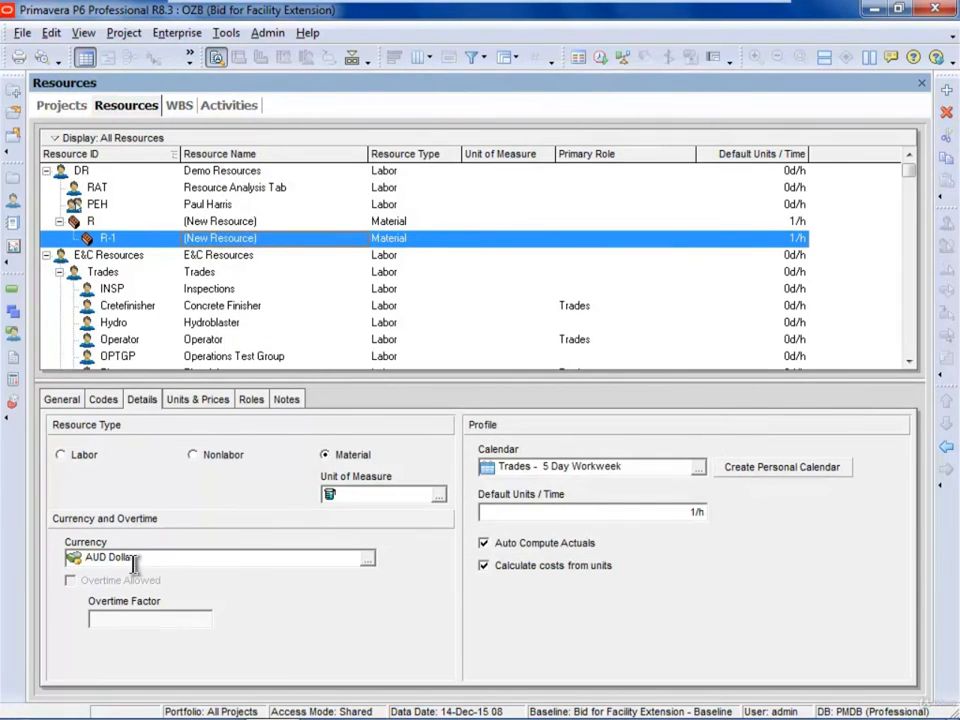
{"action": "left_click", "coordinate": [212, 205]}
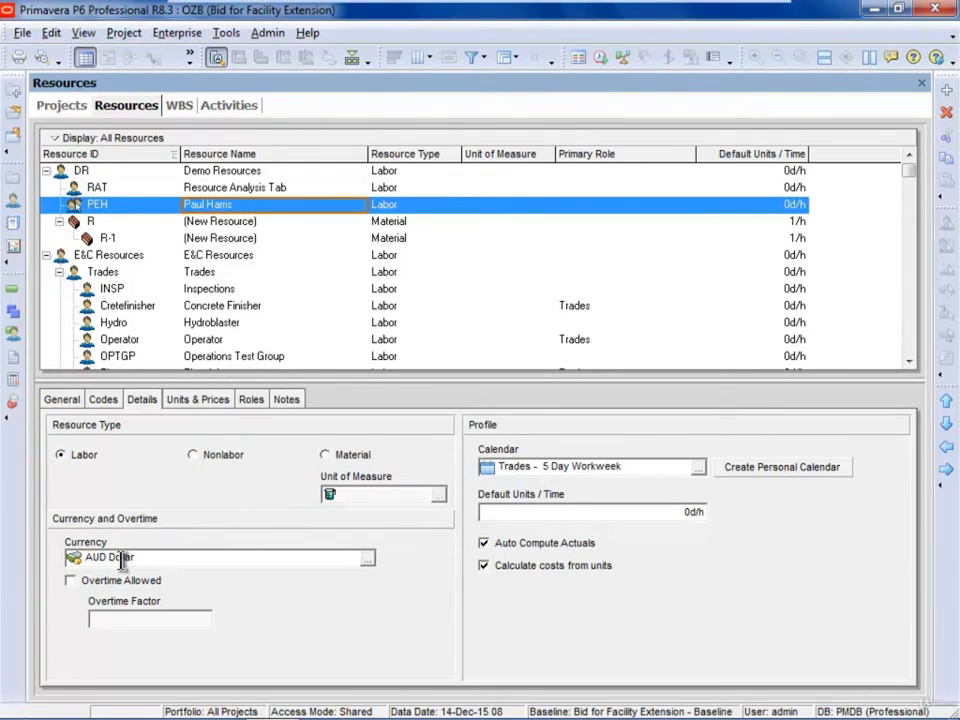
{"action": "key", "text": "Up"}
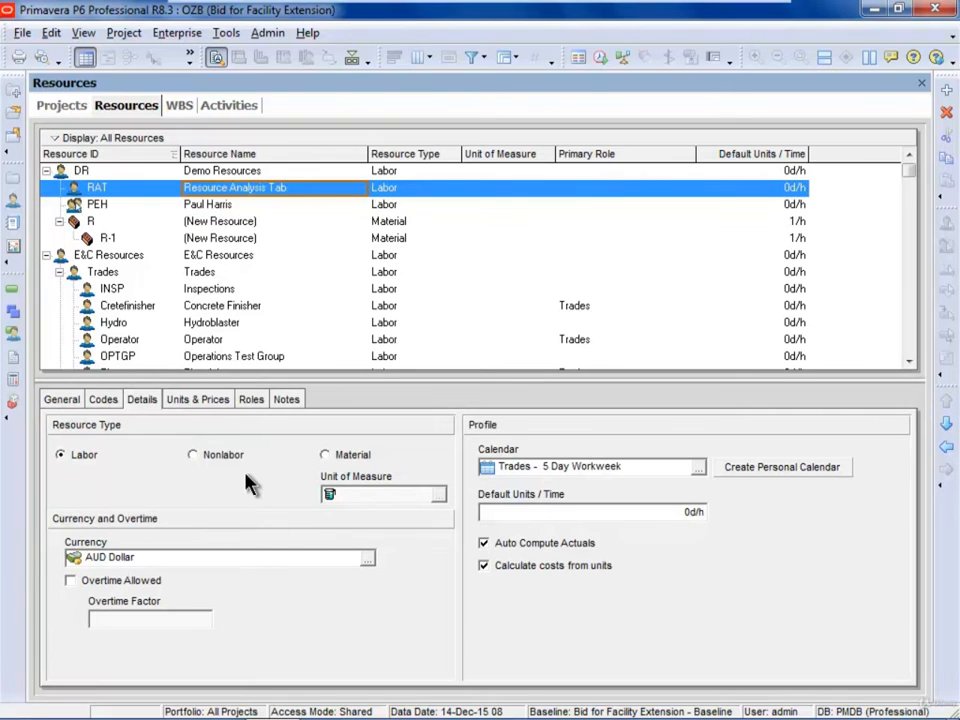
Review the user preference for the currency used to view monetary values and its list of selectable currencies
{"action": "left_click", "coordinate": [82, 32]}
{"action": "mouse_move", "coordinate": [58, 38]}
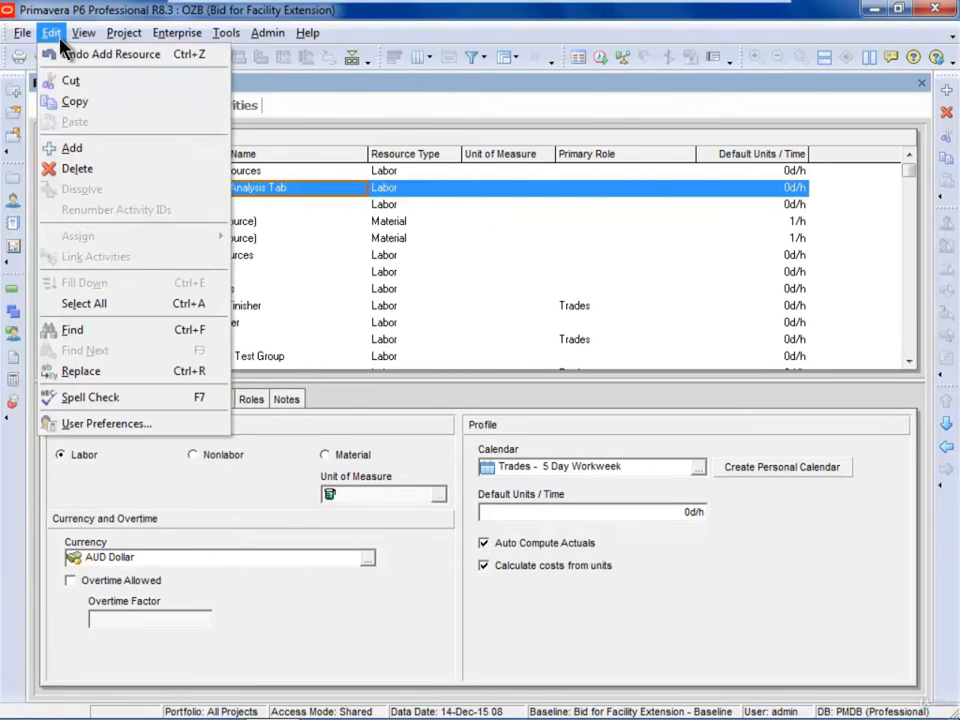
{"action": "left_click", "coordinate": [80, 424]}
{"action": "left_click", "coordinate": [312, 153]}
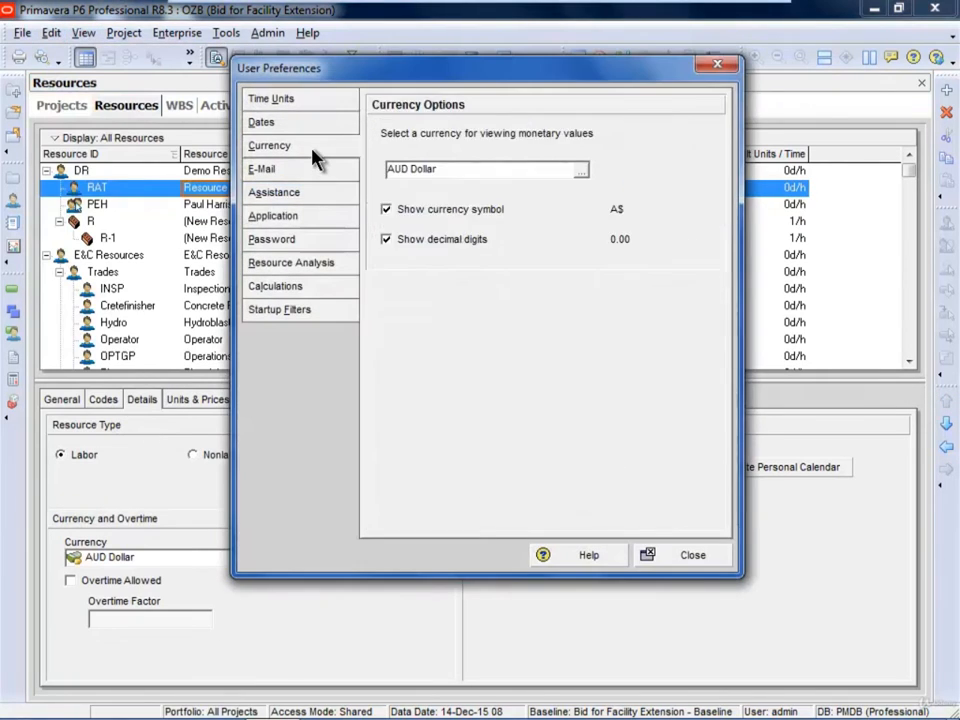
{"action": "left_click", "coordinate": [578, 172]}
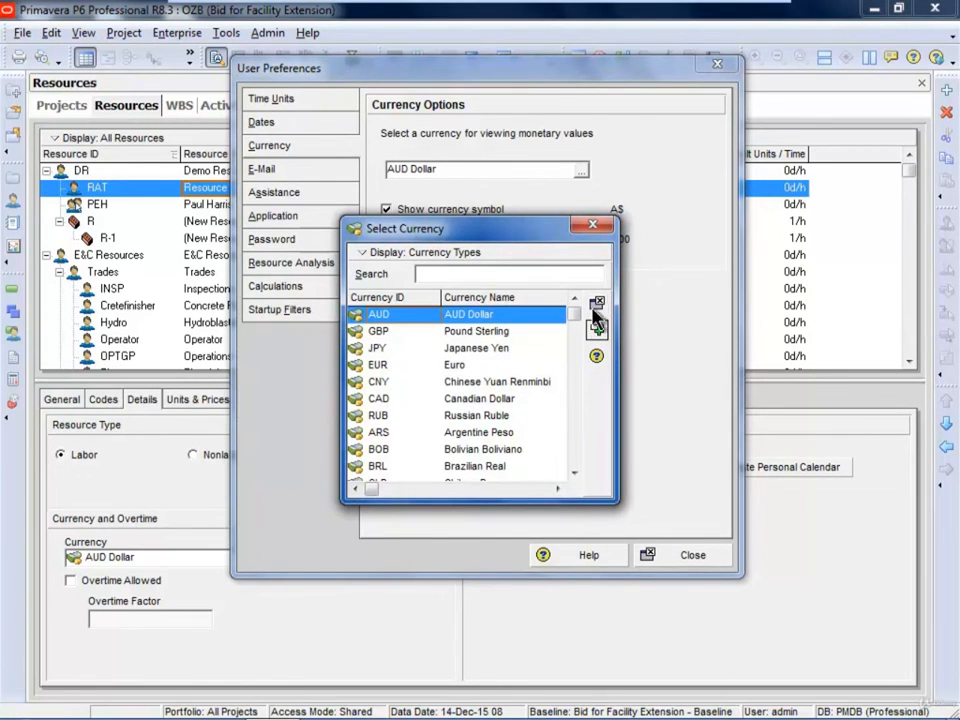
{"action": "left_click", "coordinate": [591, 225]}
{"action": "left_click", "coordinate": [680, 556]}
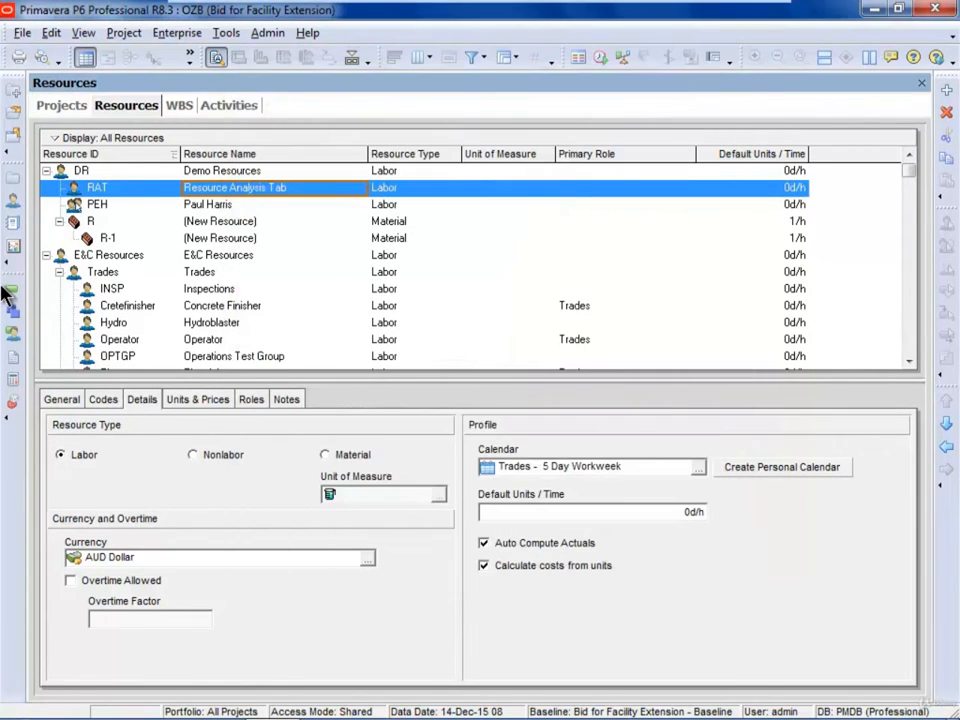
Show the resource assignment costs of activity OZ1010, fitting the Rate Type, Price / Unit and Budgeted Cost columns to their contents
{"action": "left_click", "coordinate": [13, 289]}
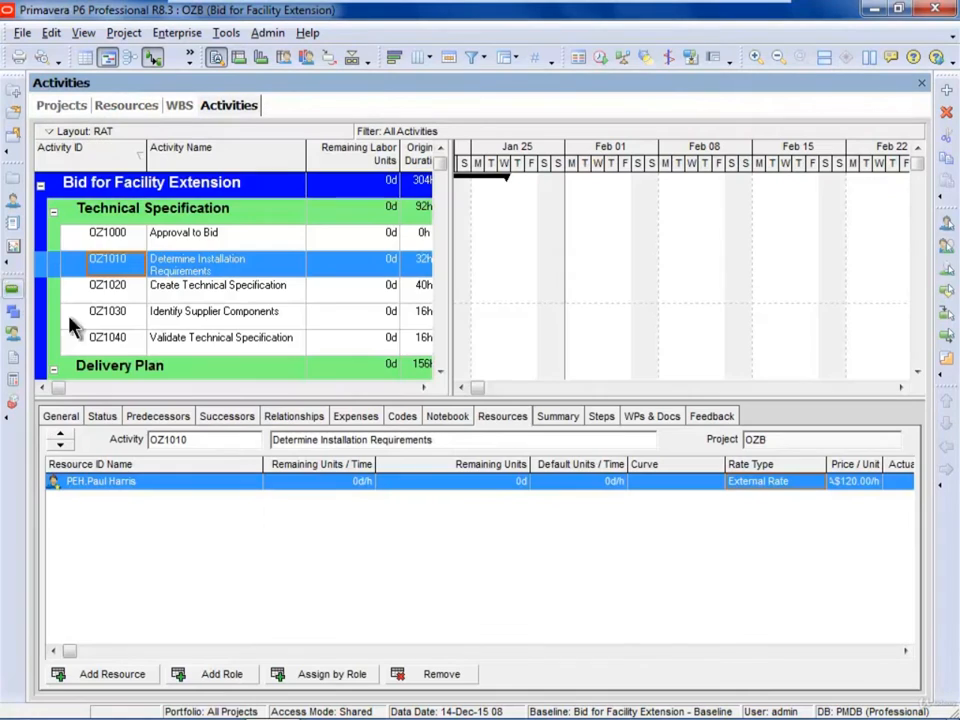
{"action": "double_click", "coordinate": [826, 466]}
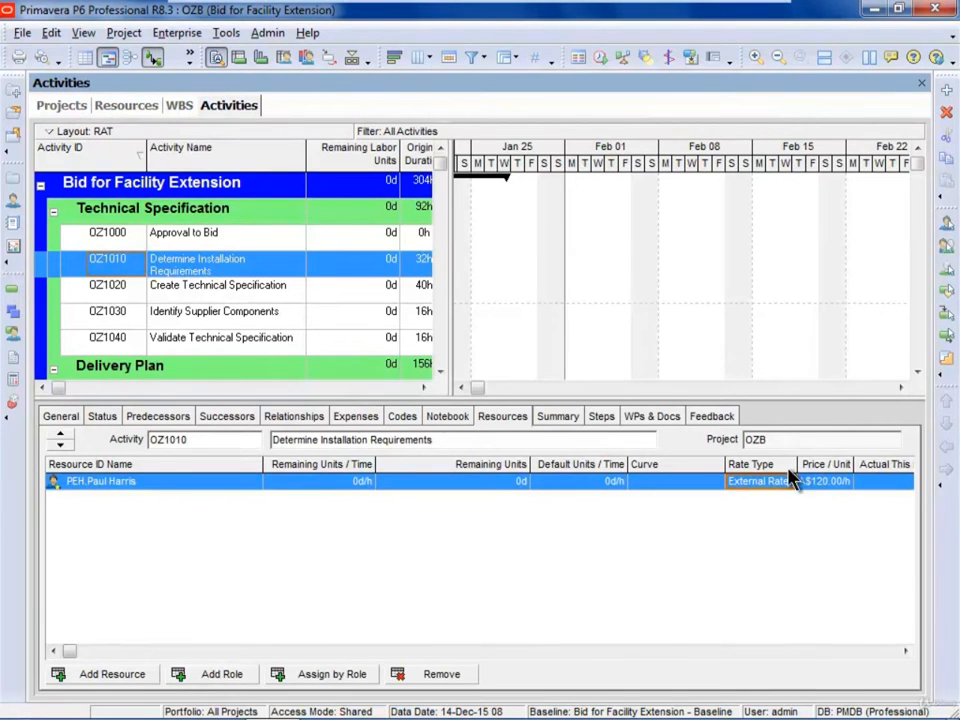
{"action": "double_click", "coordinate": [851, 466]}
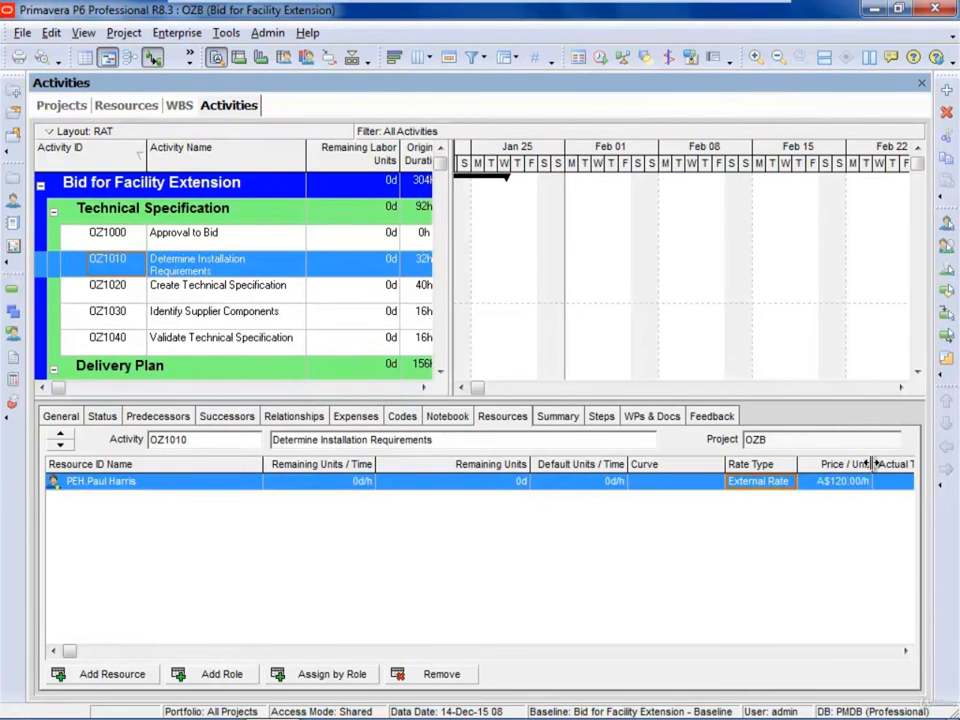
{"action": "left_click", "coordinate": [904, 651]}
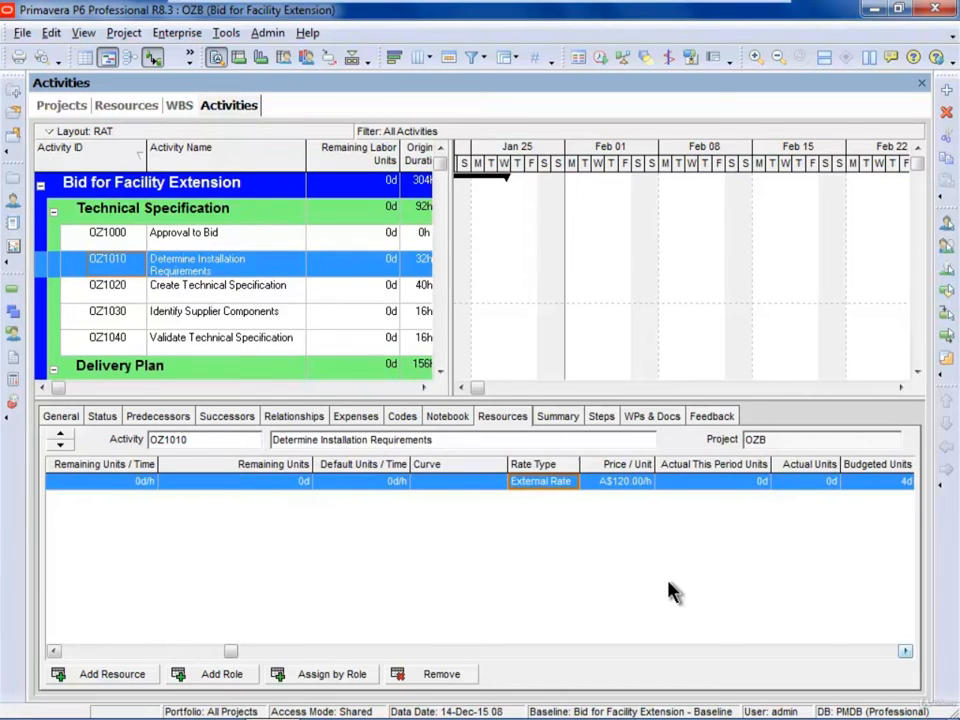
{"action": "left_click", "coordinate": [905, 651]}
{"action": "left_click", "coordinate": [905, 651]}
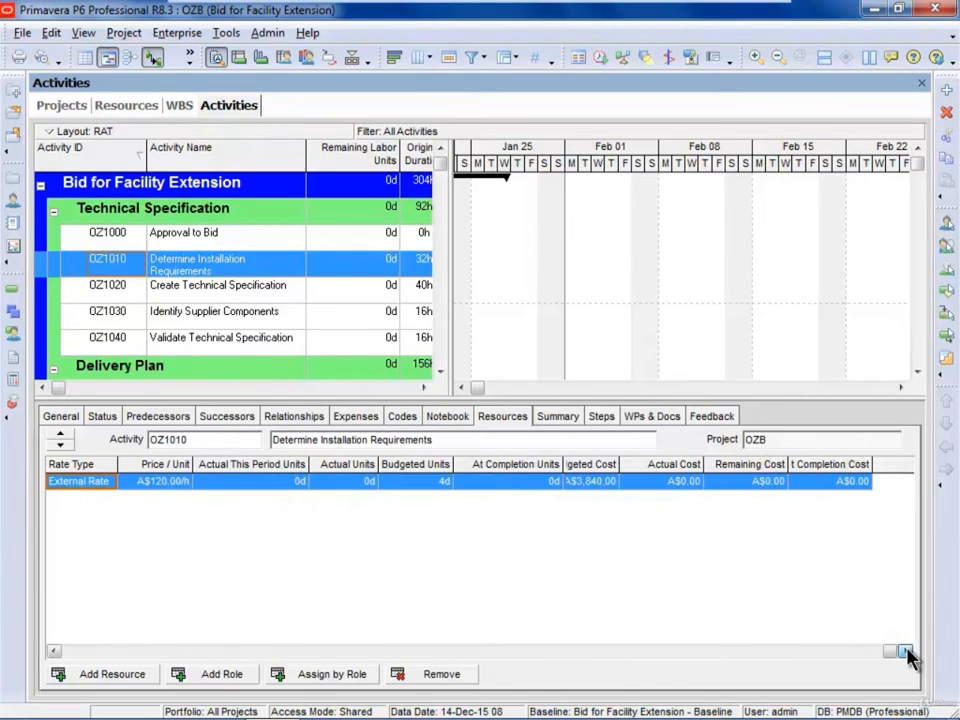
{"action": "double_click", "coordinate": [619, 465]}
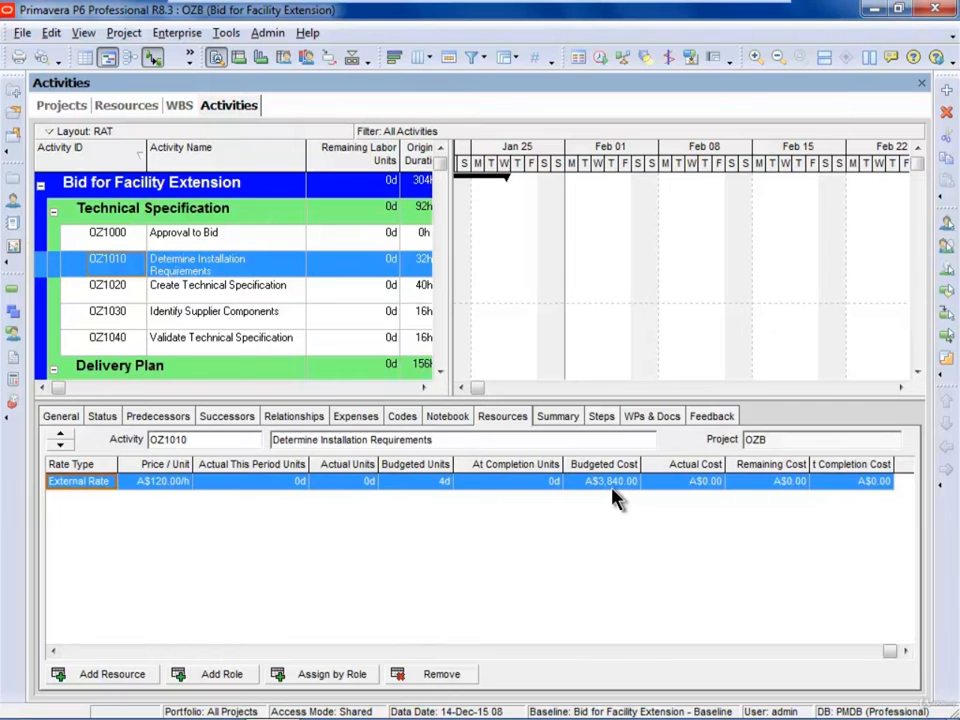
Turn off the currency symbol and decimal digits for monetary values in the user preferences
{"action": "left_click", "coordinate": [50, 33]}
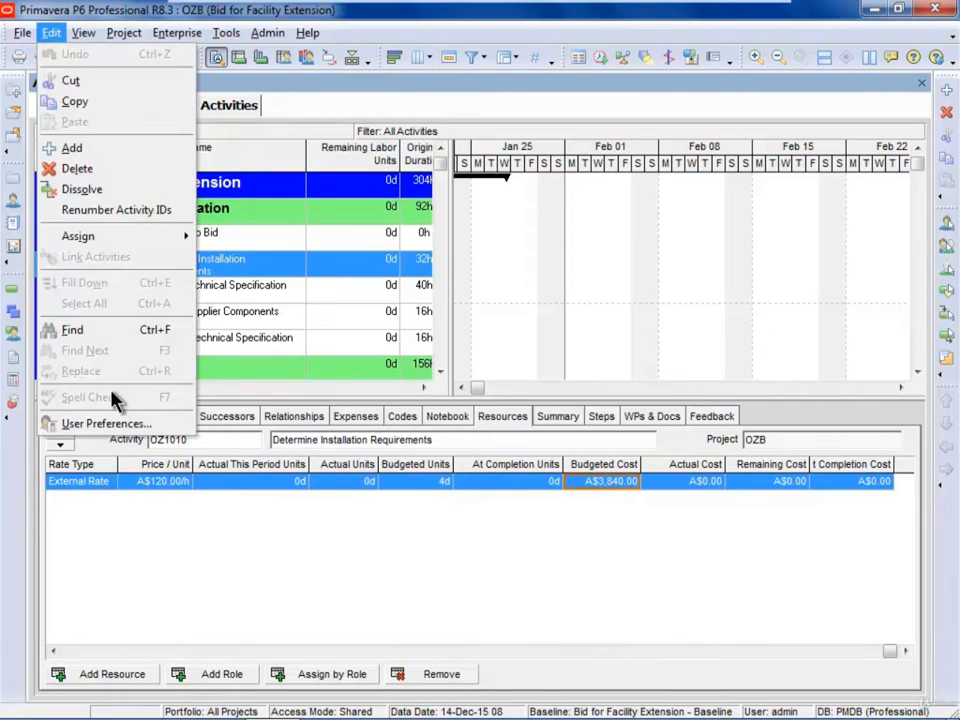
{"action": "left_click", "coordinate": [130, 421]}
{"action": "left_click", "coordinate": [386, 209]}
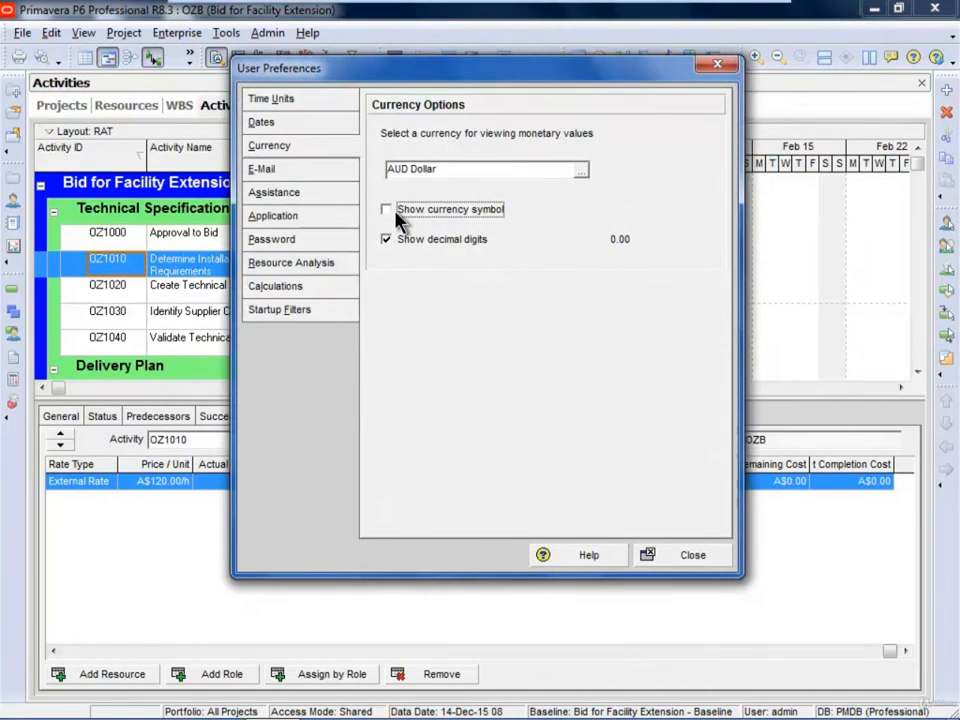
{"action": "left_click", "coordinate": [418, 244]}
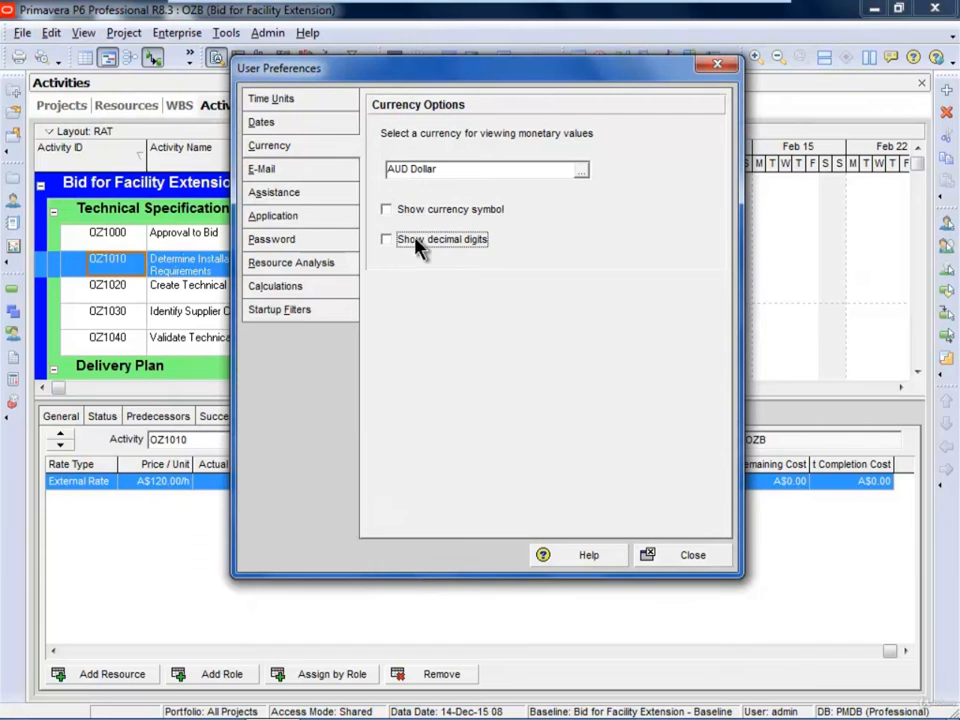
{"action": "left_click", "coordinate": [688, 558]}
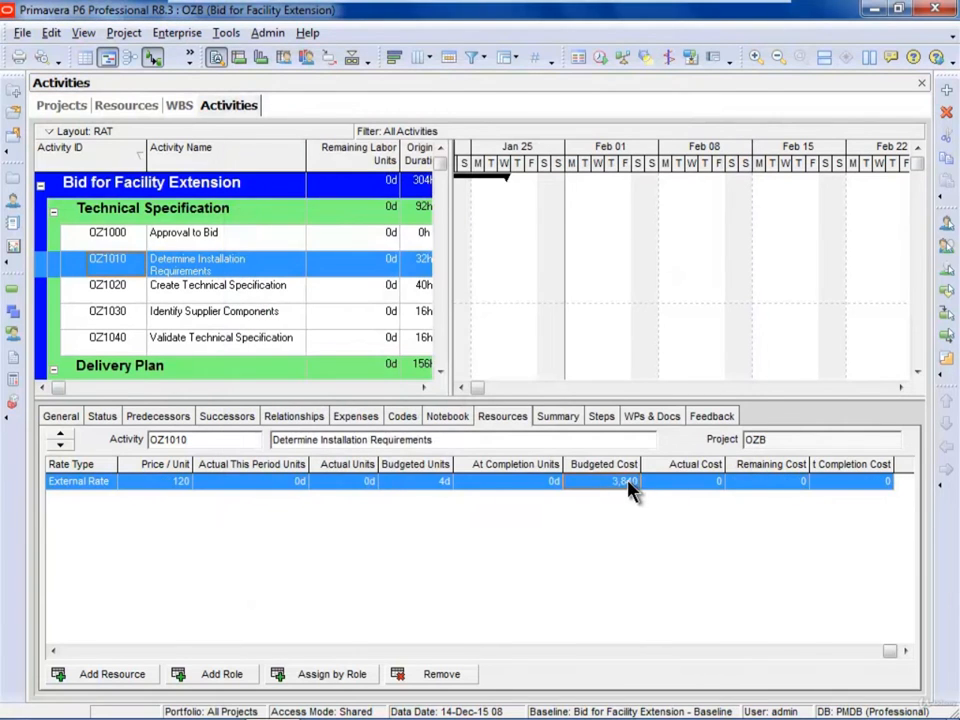
Set the currency for viewing monetary values to US Dollar in the user preferences
{"action": "left_click", "coordinate": [50, 33]}
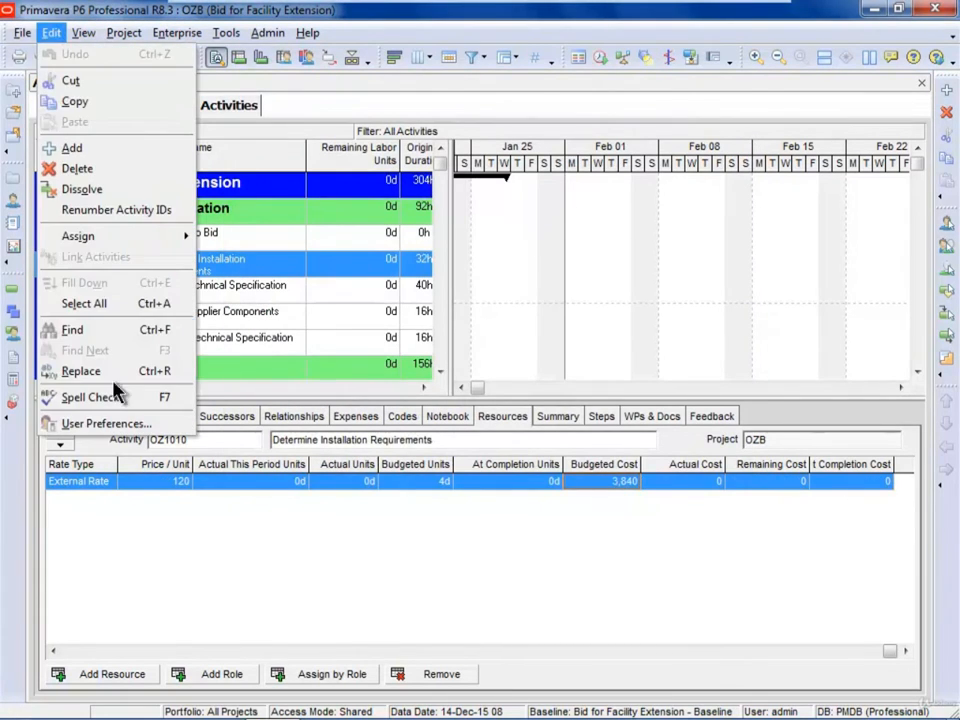
{"action": "left_click", "coordinate": [110, 424]}
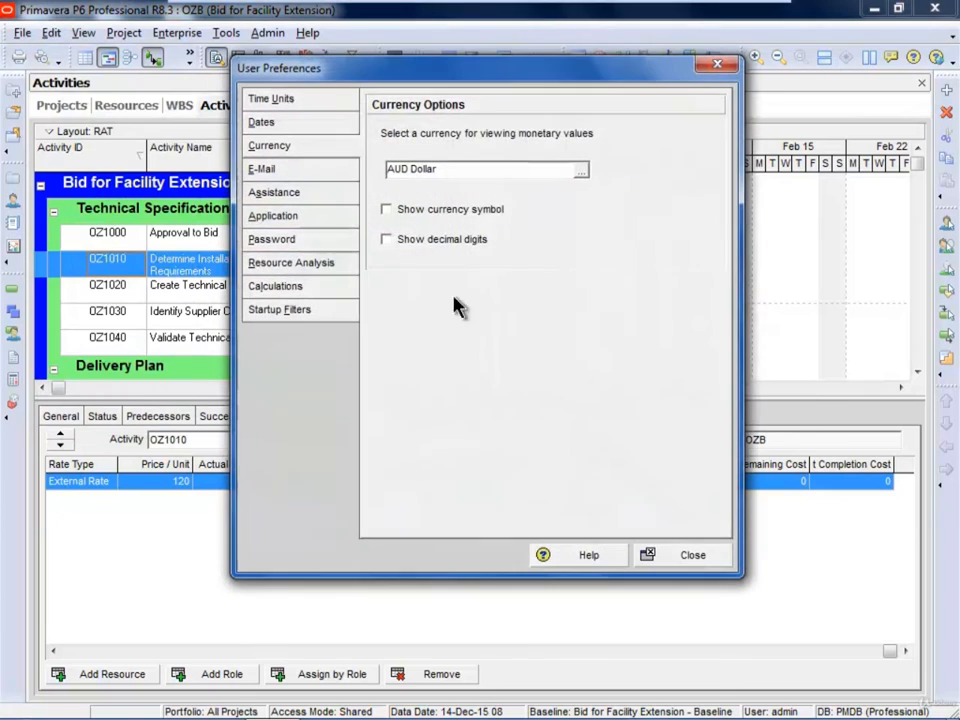
{"action": "left_click", "coordinate": [581, 171]}
{"action": "left_click", "coordinate": [573, 458]}
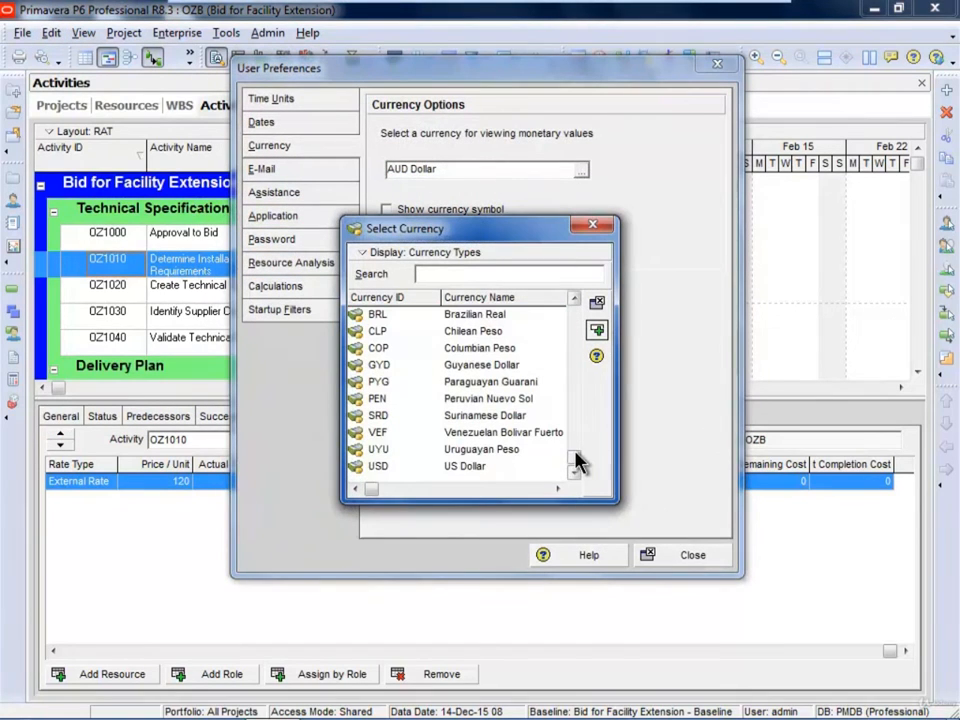
{"action": "left_click", "coordinate": [484, 468]}
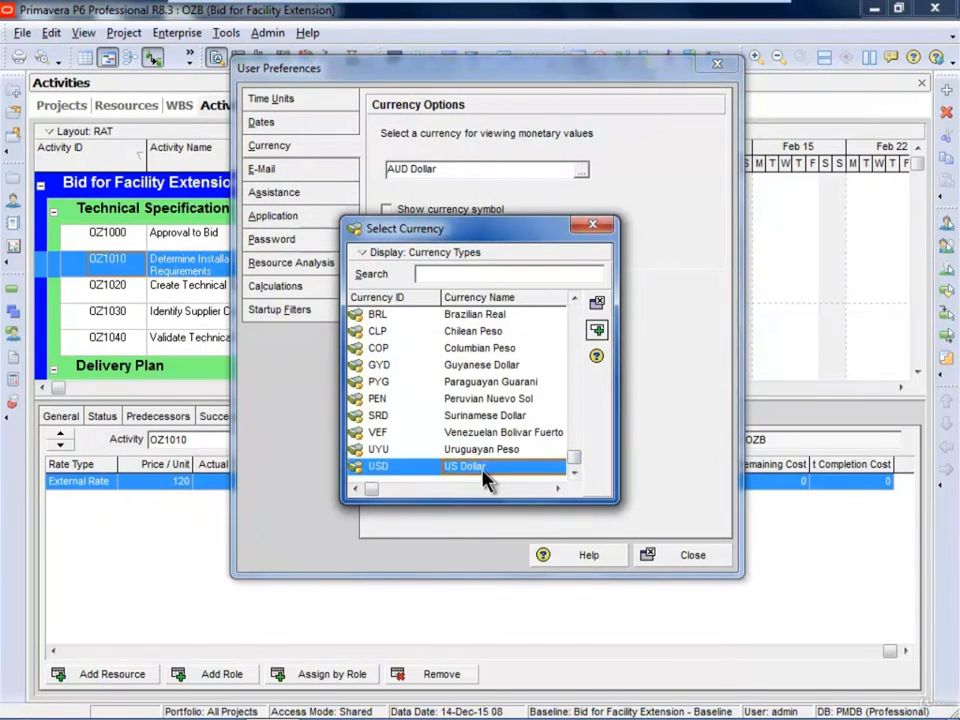
{"action": "left_click", "coordinate": [597, 331]}
{"action": "left_click", "coordinate": [673, 559]}
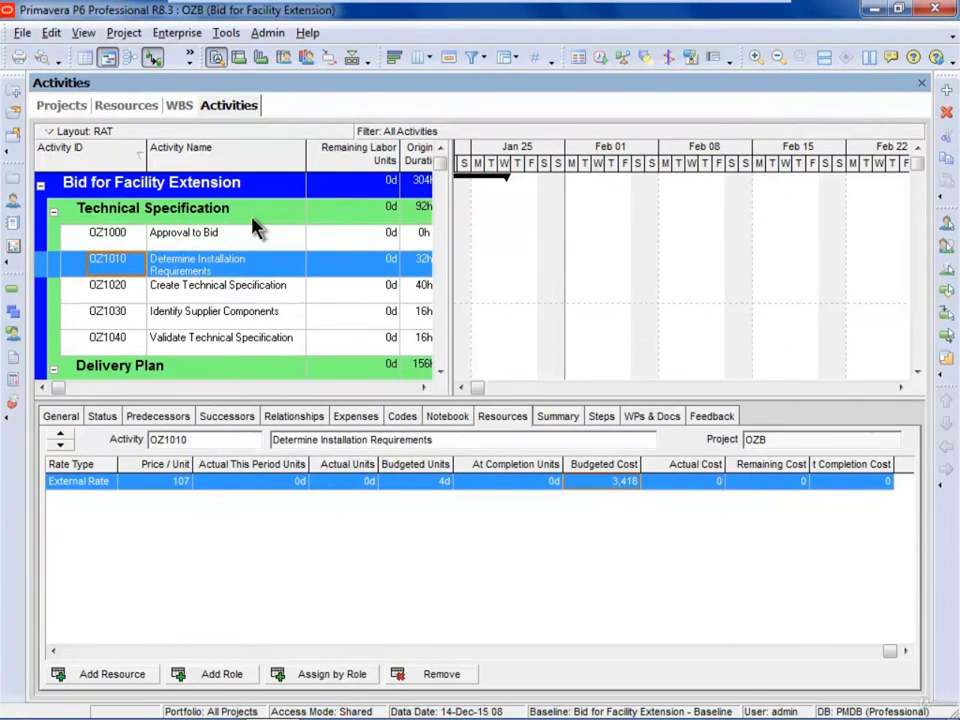
Switch the currency for viewing monetary values back to AUD Dollar in the user preferences
{"action": "left_click", "coordinate": [50, 32]}
{"action": "left_click", "coordinate": [110, 426]}
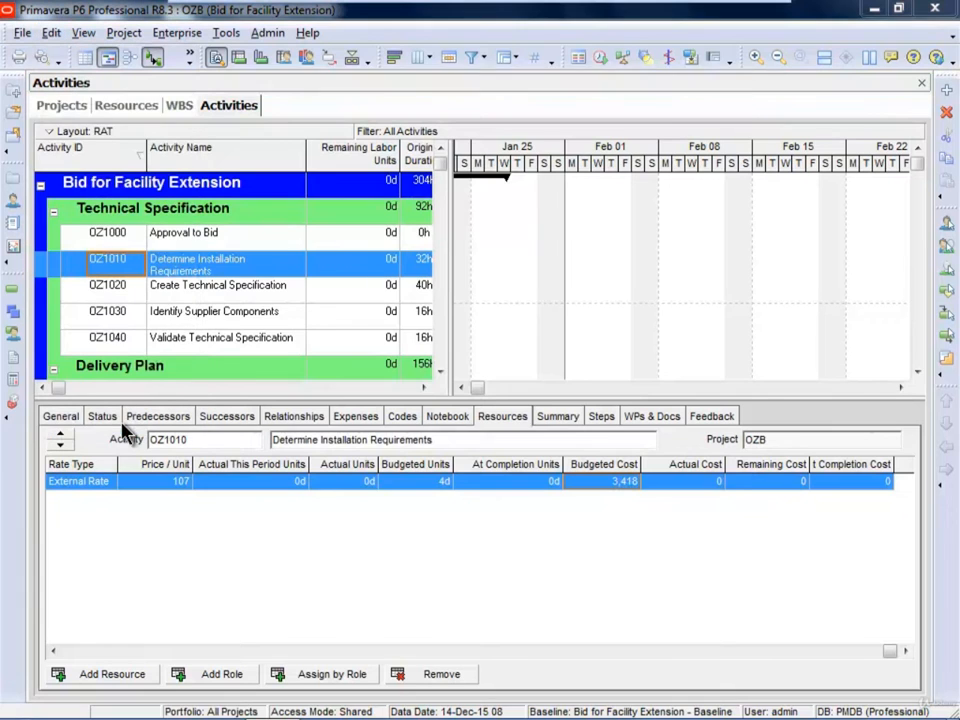
{"action": "left_click", "coordinate": [581, 172]}
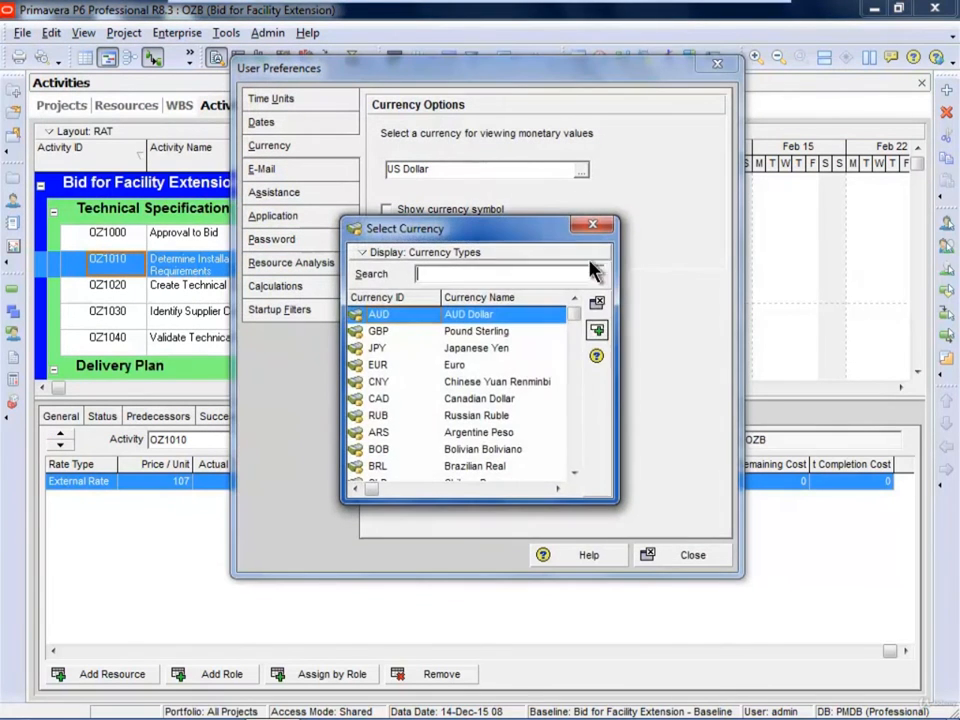
{"action": "left_click", "coordinate": [596, 331]}
{"action": "left_click", "coordinate": [662, 555]}
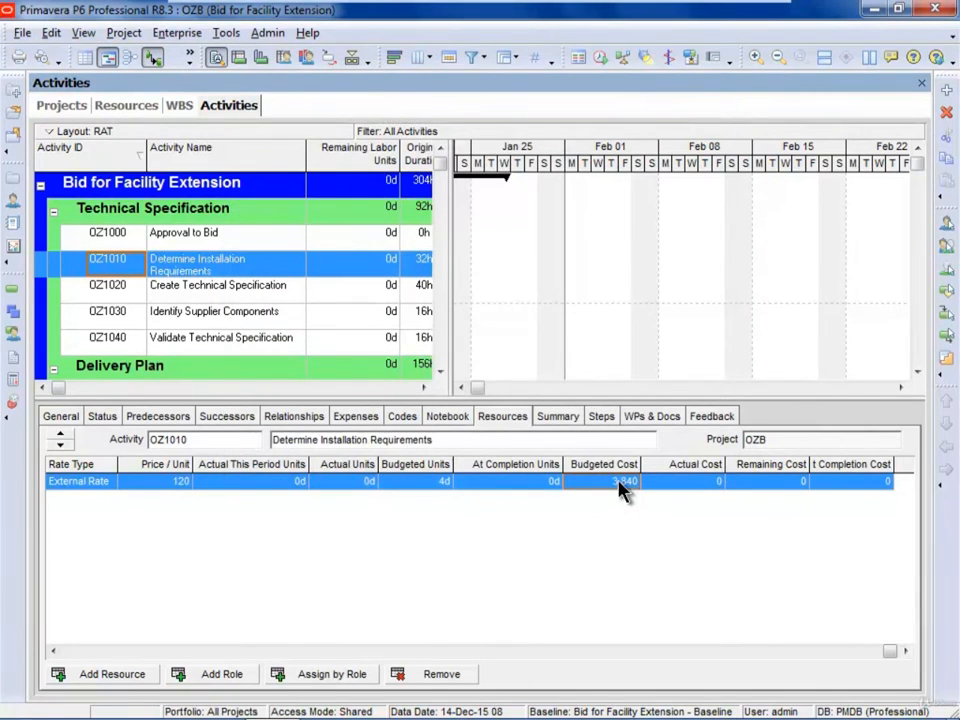
Delete the Japanese Yen from the currency list
{"action": "left_click", "coordinate": [267, 32]}
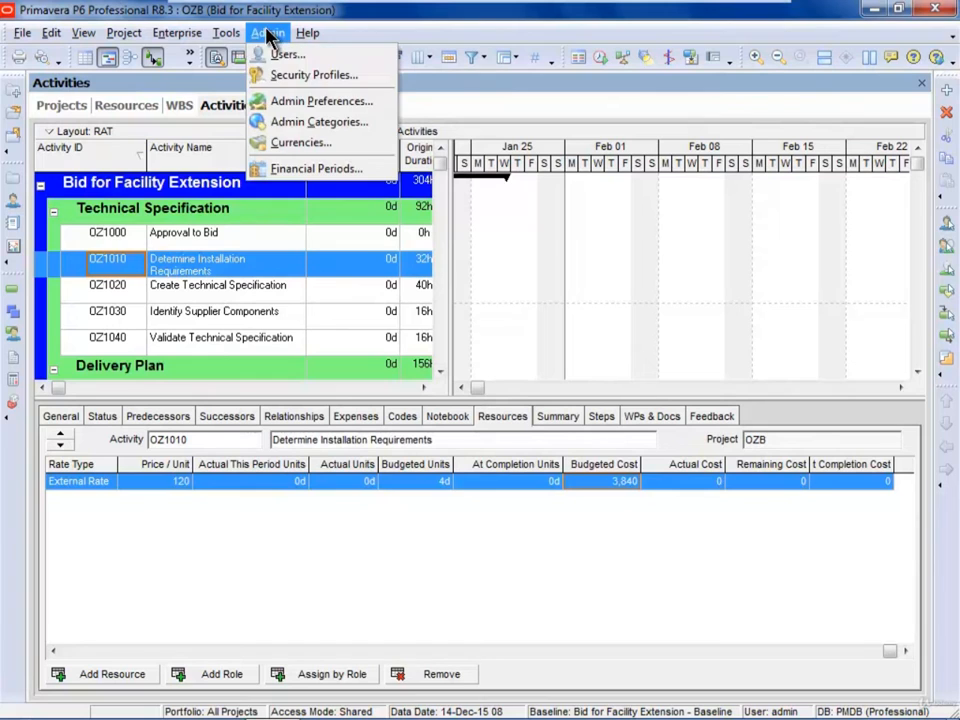
{"action": "left_click", "coordinate": [312, 144]}
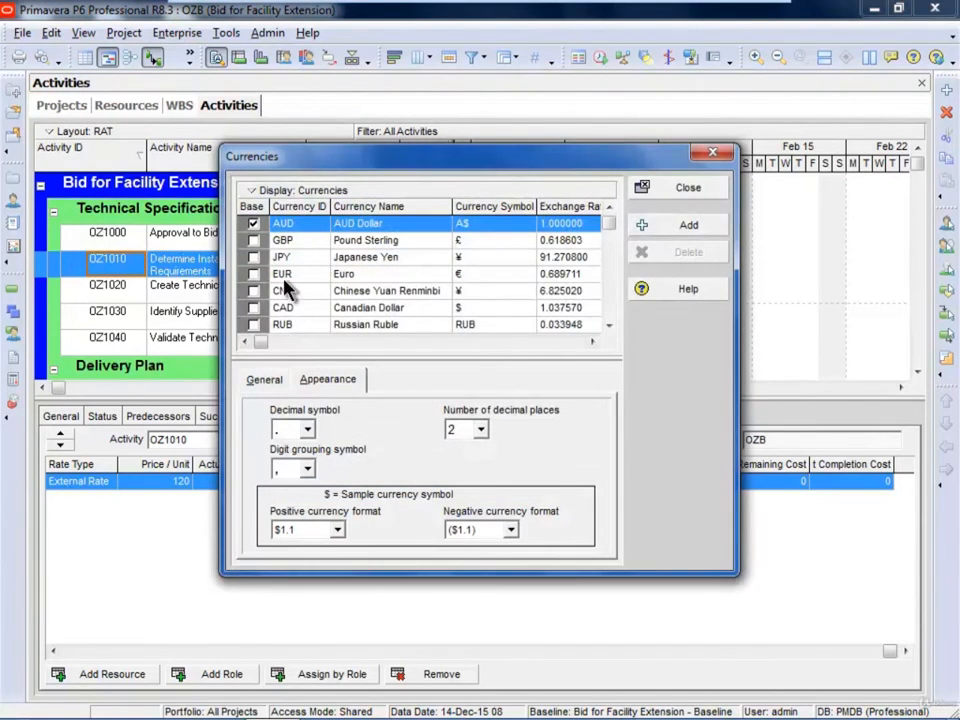
{"action": "left_click", "coordinate": [273, 257]}
{"action": "left_click", "coordinate": [688, 252]}
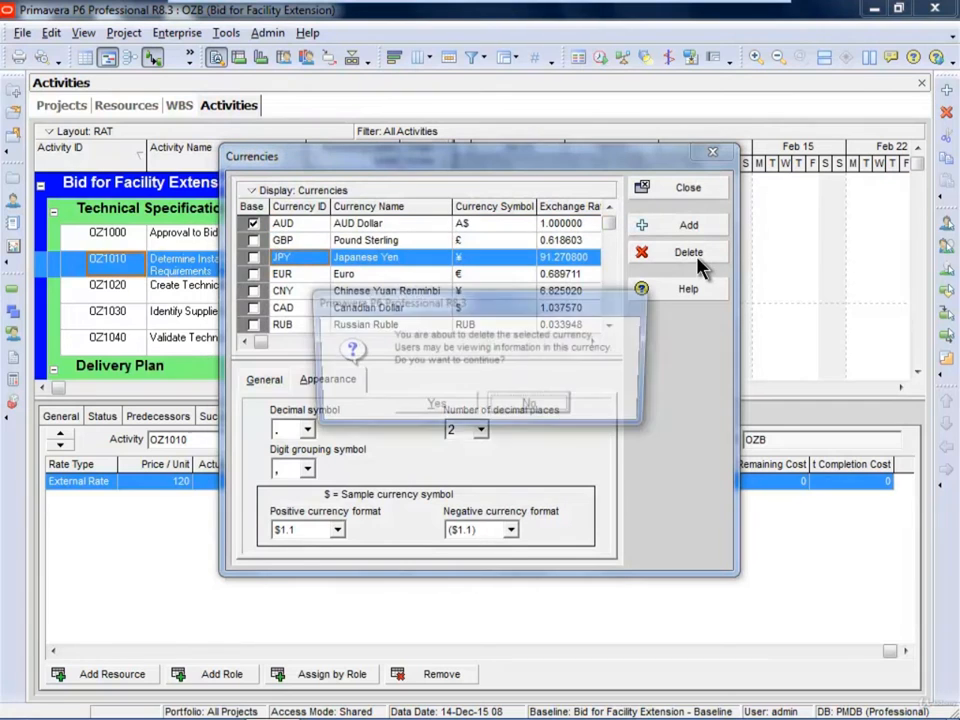
{"action": "left_click", "coordinate": [437, 404]}
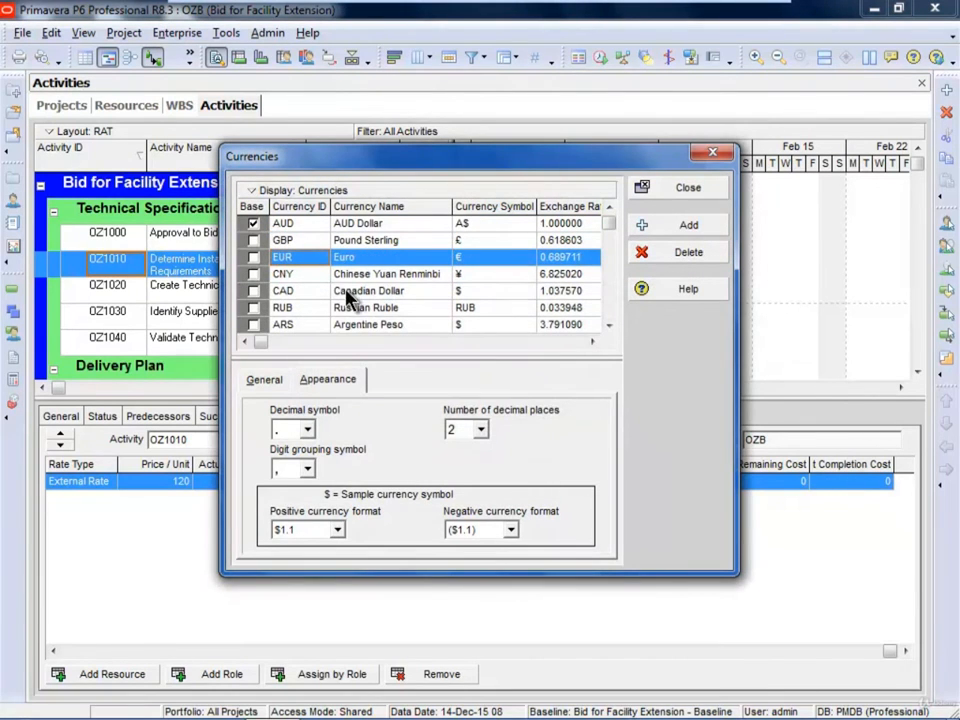
Delete the Pound Sterling, Euro, Chinese Yuan Renminbi and Canadian Dollar from the currency list
{"action": "left_click", "coordinate": [380, 240]}
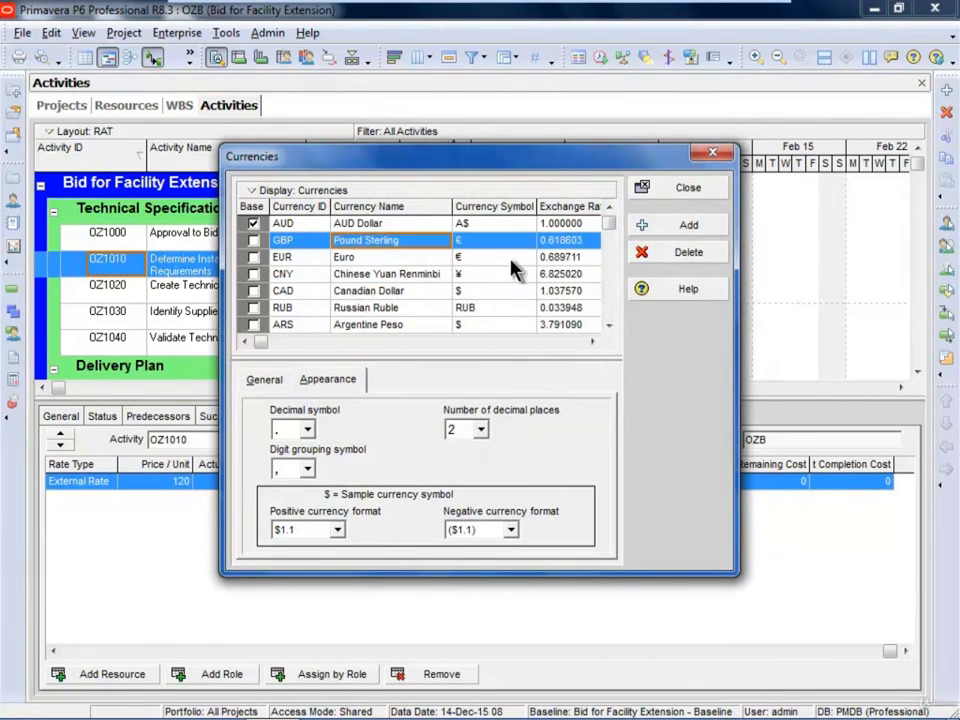
{"action": "left_click", "coordinate": [679, 255]}
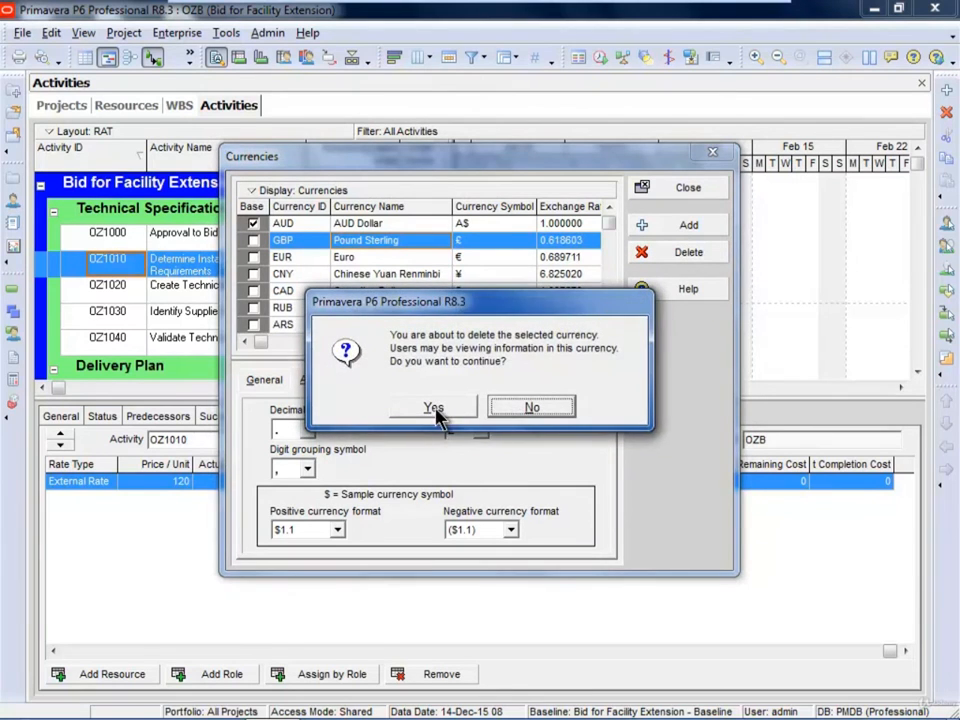
{"action": "left_click", "coordinate": [433, 406]}
{"action": "left_click", "coordinate": [686, 262]}
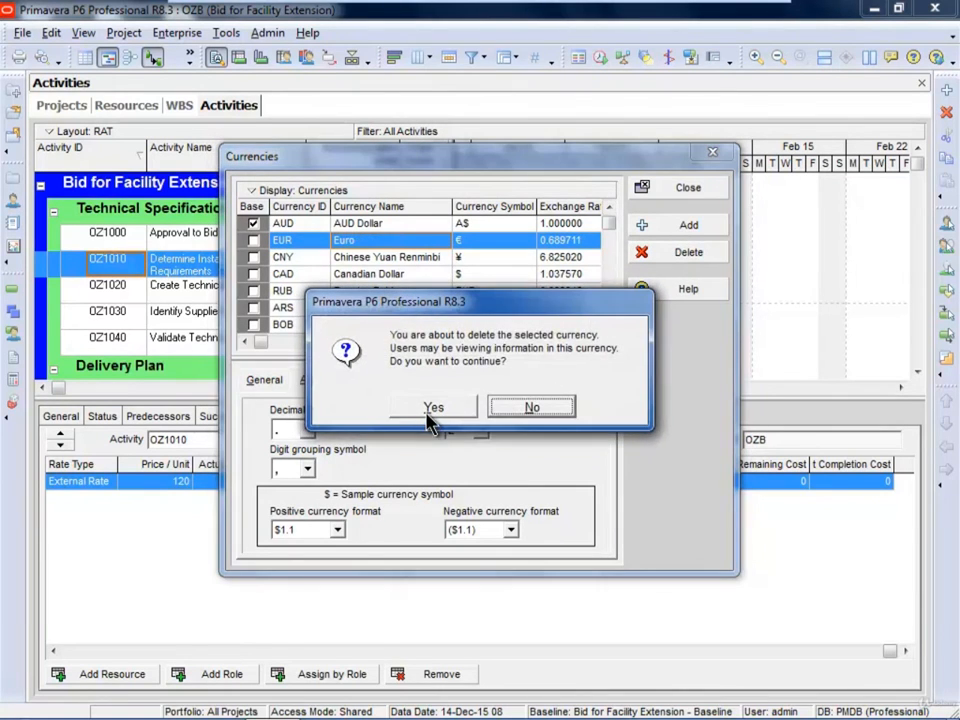
{"action": "left_click", "coordinate": [437, 408]}
{"action": "left_click", "coordinate": [682, 252]}
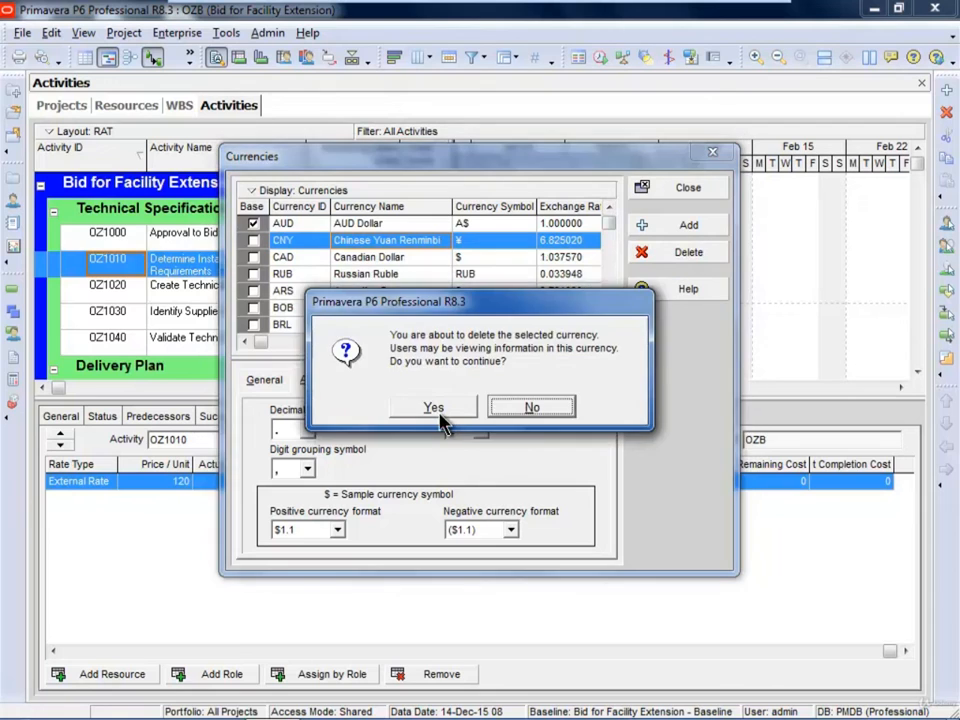
{"action": "left_click", "coordinate": [437, 408]}
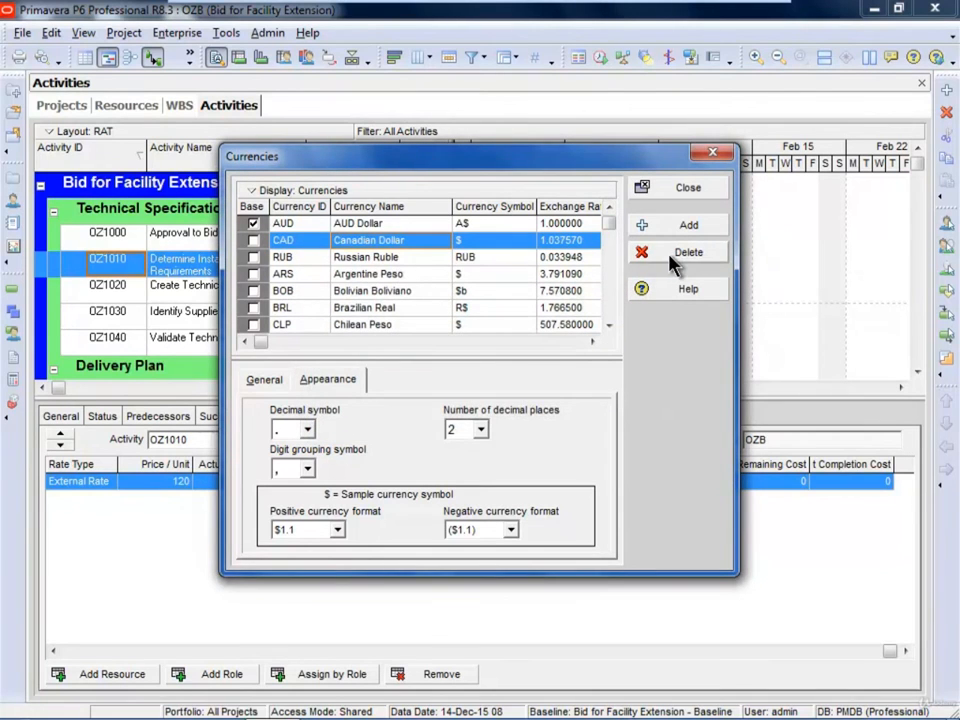
{"action": "left_click", "coordinate": [674, 262]}
{"action": "left_click", "coordinate": [437, 408]}
Delete the Russian Ruble, Argentine Peso, Bolivian Boliviano and all other remaining currencies except the AUD Dollar, and close the currency list
{"action": "left_click", "coordinate": [668, 256]}
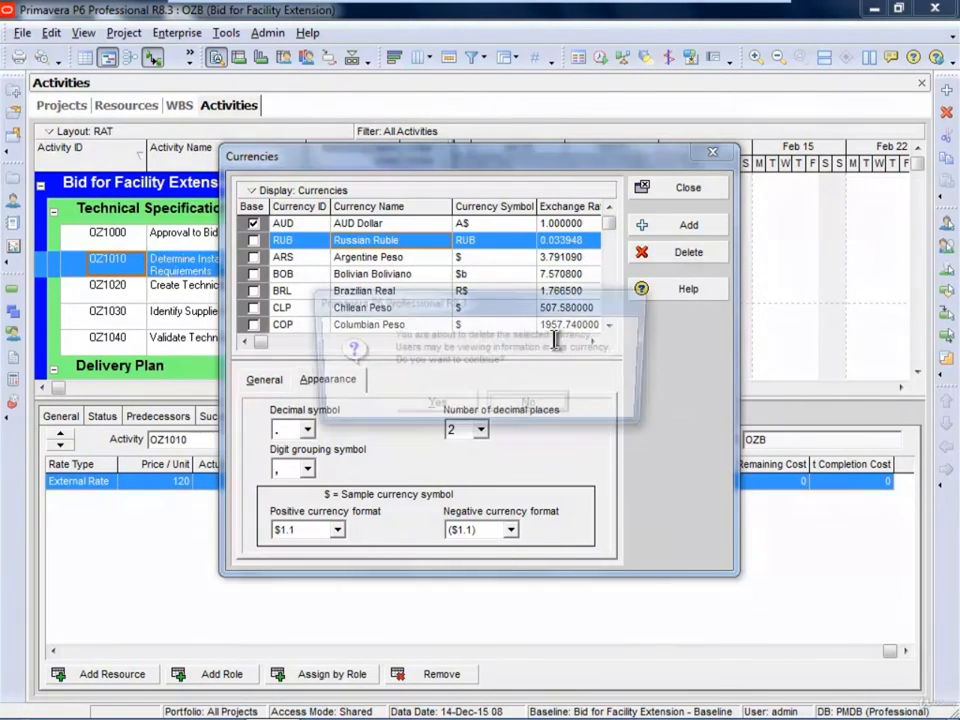
{"action": "left_click", "coordinate": [437, 408]}
{"action": "left_click", "coordinate": [677, 258]}
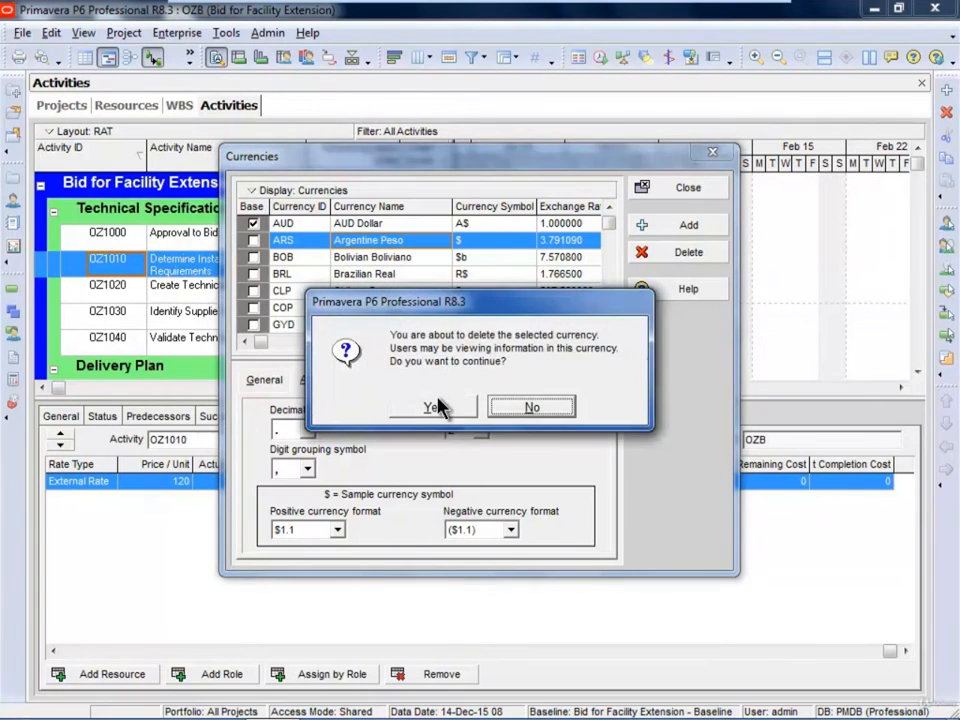
{"action": "left_click", "coordinate": [437, 408]}
{"action": "left_click", "coordinate": [672, 258]}
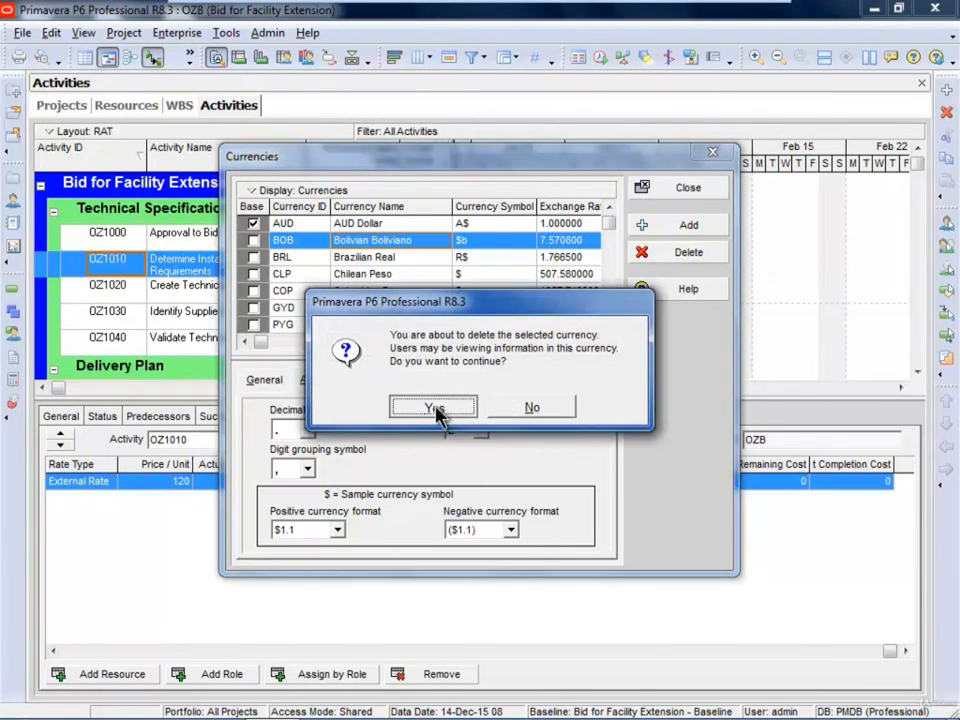
{"action": "left_click", "coordinate": [437, 408]}
{"action": "left_click", "coordinate": [672, 258]}
{"action": "left_click", "coordinate": [445, 408]}
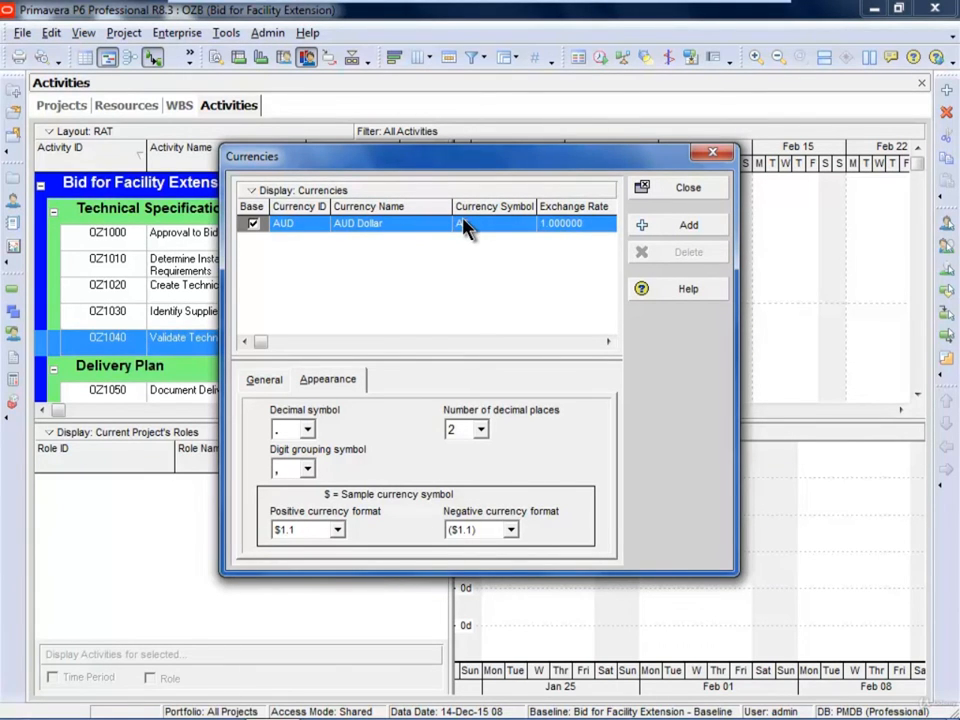
{"action": "left_click", "coordinate": [666, 195]}
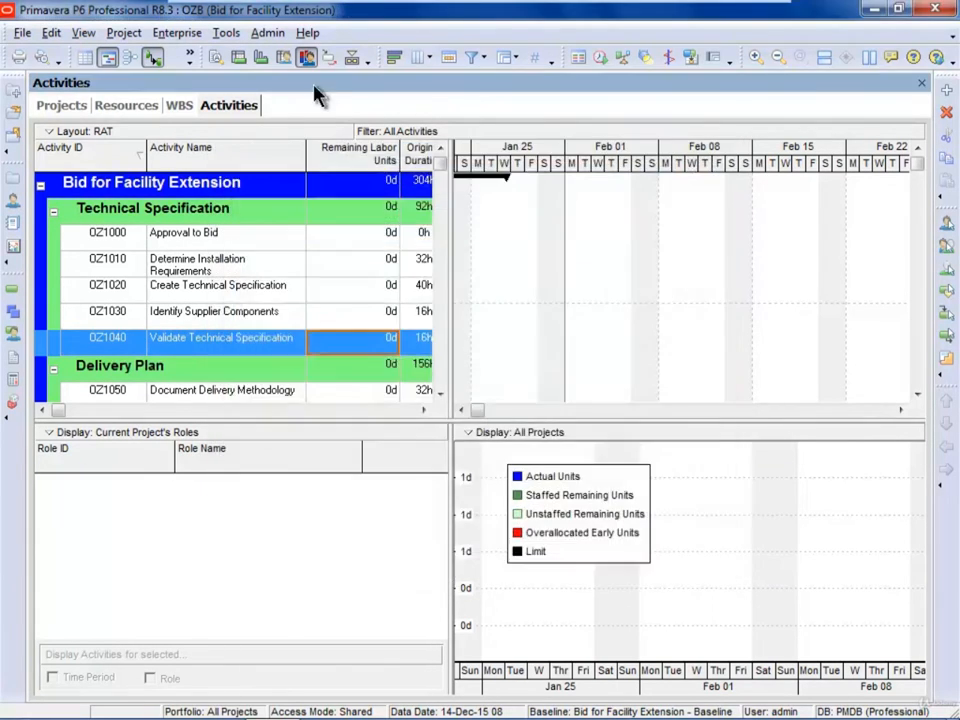
Open the admin financial periods and set the batch creation interval to every 1 month
{"action": "left_click", "coordinate": [266, 33]}
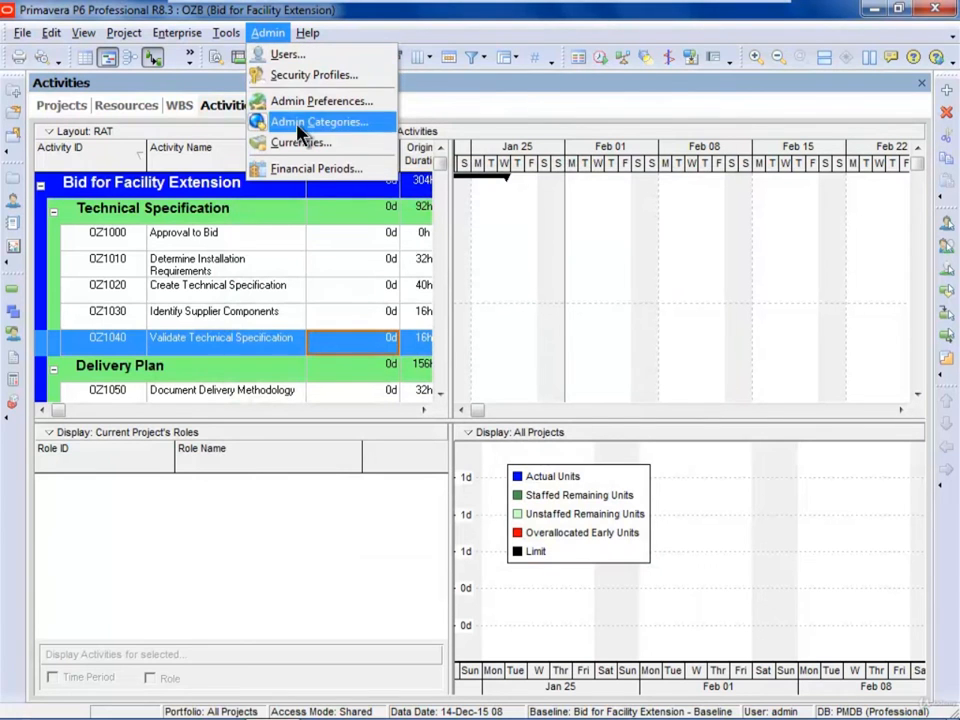
{"action": "left_click", "coordinate": [305, 168]}
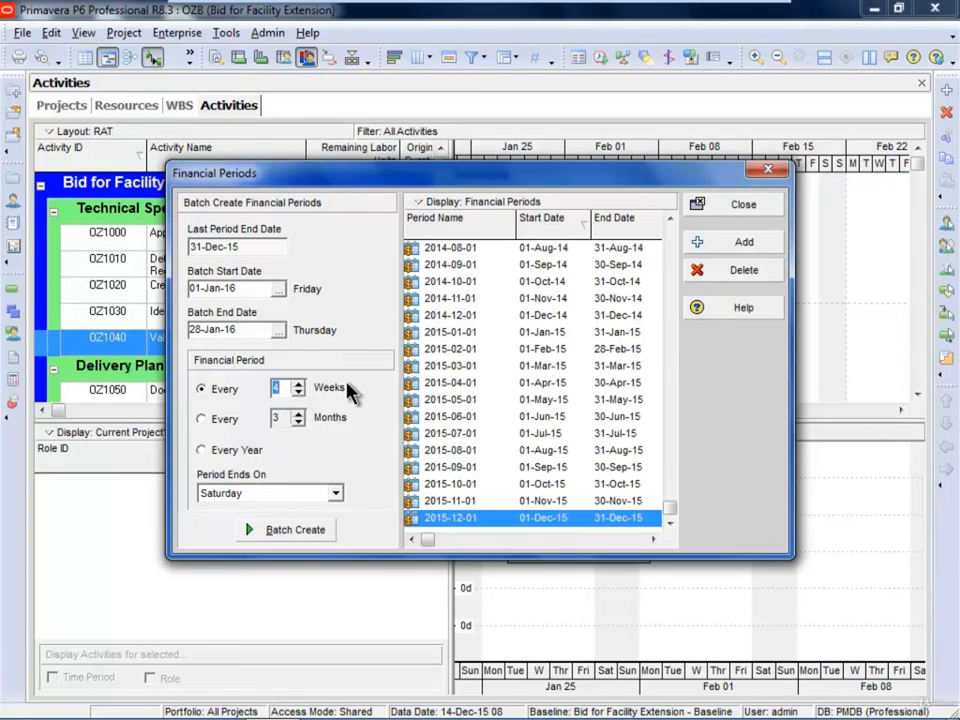
{"action": "left_click", "coordinate": [216, 421]}
{"action": "left_click", "coordinate": [299, 422]}
{"action": "left_click", "coordinate": [299, 422]}
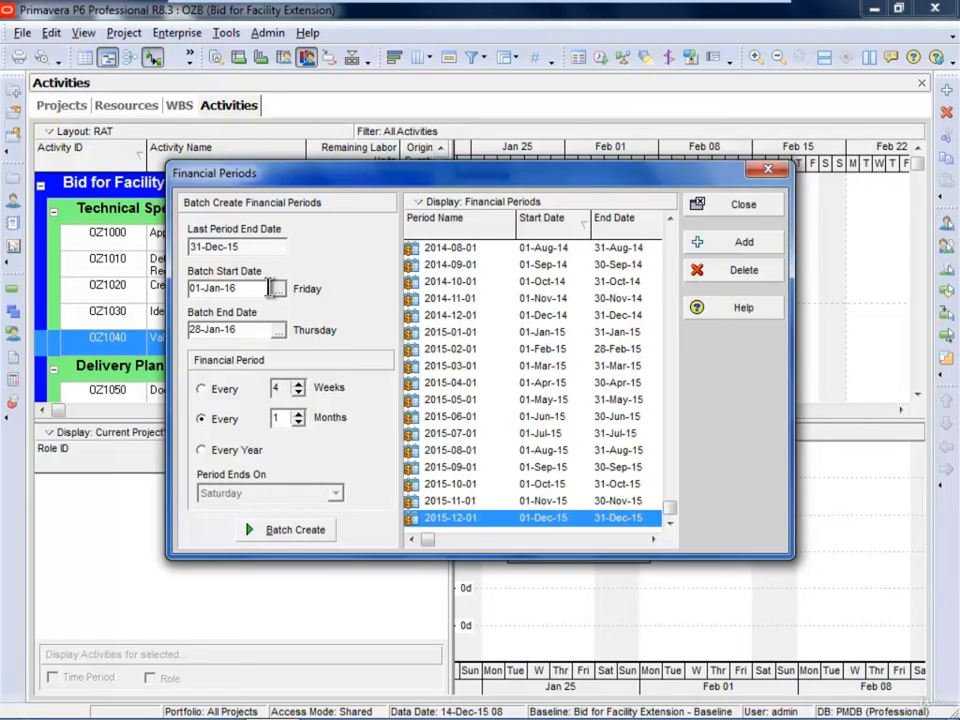
Set the batch end date for the new financial periods to 31-Dec-16
{"action": "left_click", "coordinate": [279, 331]}
{"action": "left_click", "coordinate": [422, 364]}
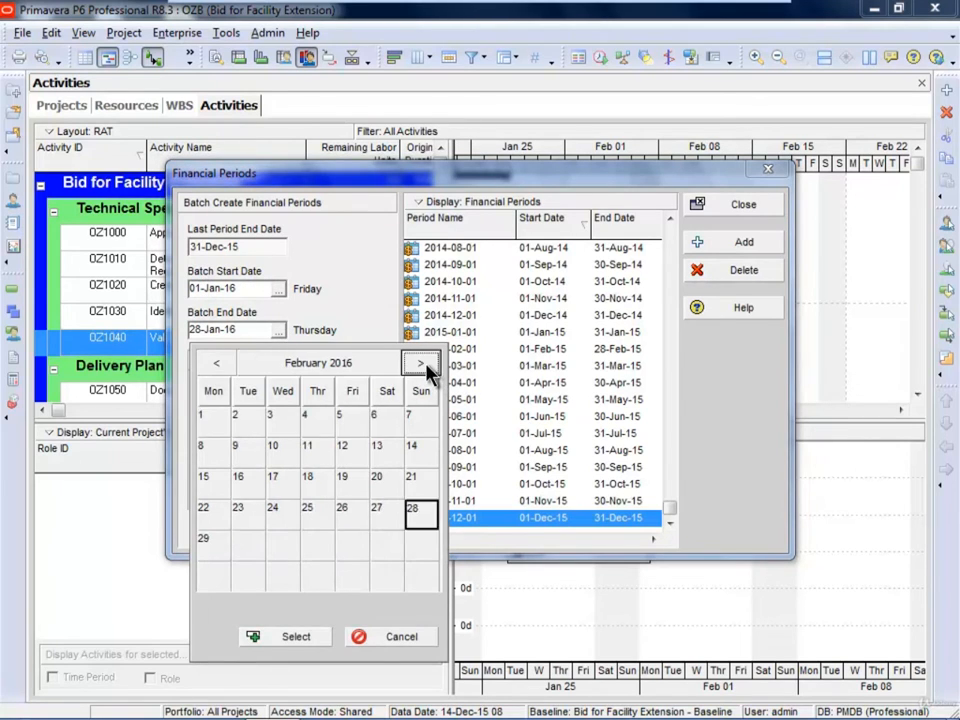
{"action": "left_click", "coordinate": [422, 364]}
{"action": "left_click", "coordinate": [422, 364]}
{"action": "left_click", "coordinate": [425, 368]}
{"action": "left_click", "coordinate": [425, 368]}
{"action": "left_click", "coordinate": [358, 366]}
{"action": "left_click", "coordinate": [412, 555]}
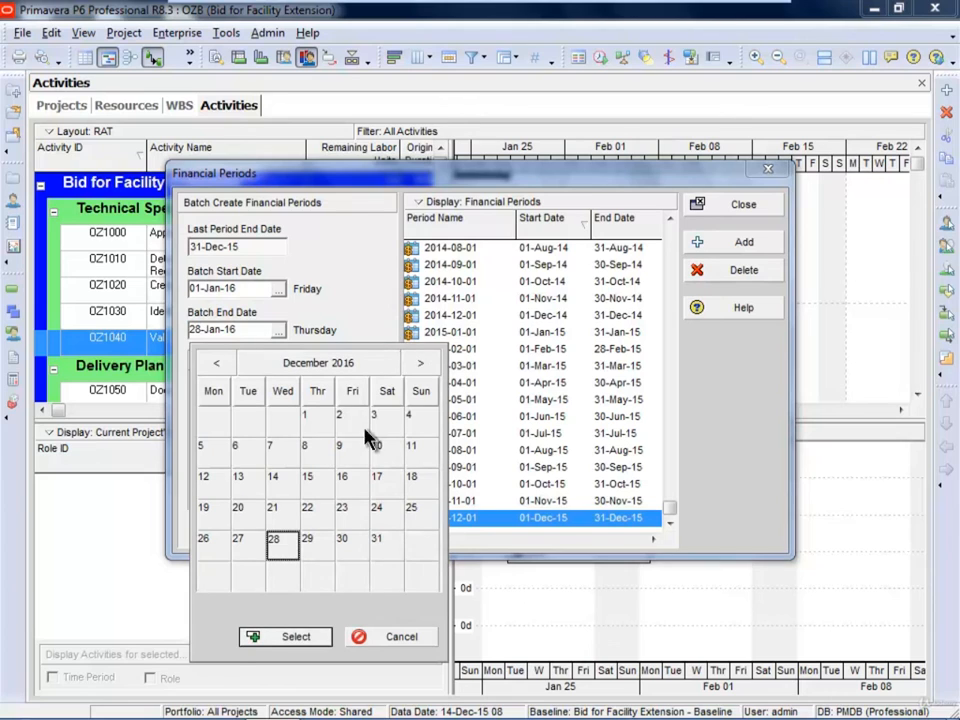
{"action": "left_click", "coordinate": [378, 542]}
{"action": "left_click", "coordinate": [296, 636]}
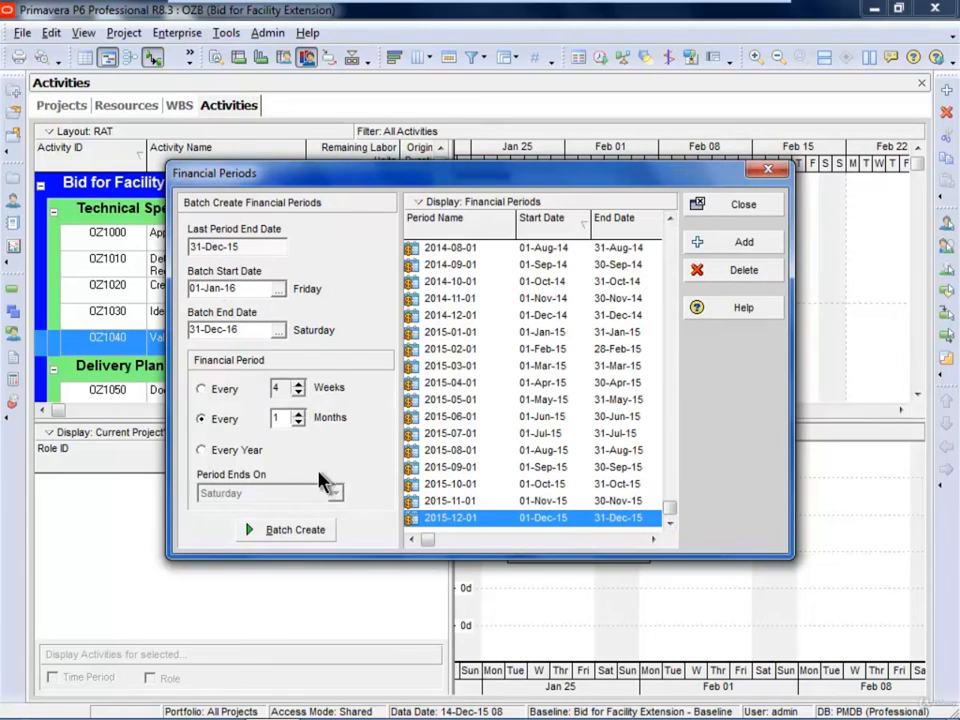
Batch create the monthly financial periods for 2016, check them in the period list and close the financial periods
{"action": "left_click", "coordinate": [280, 530]}
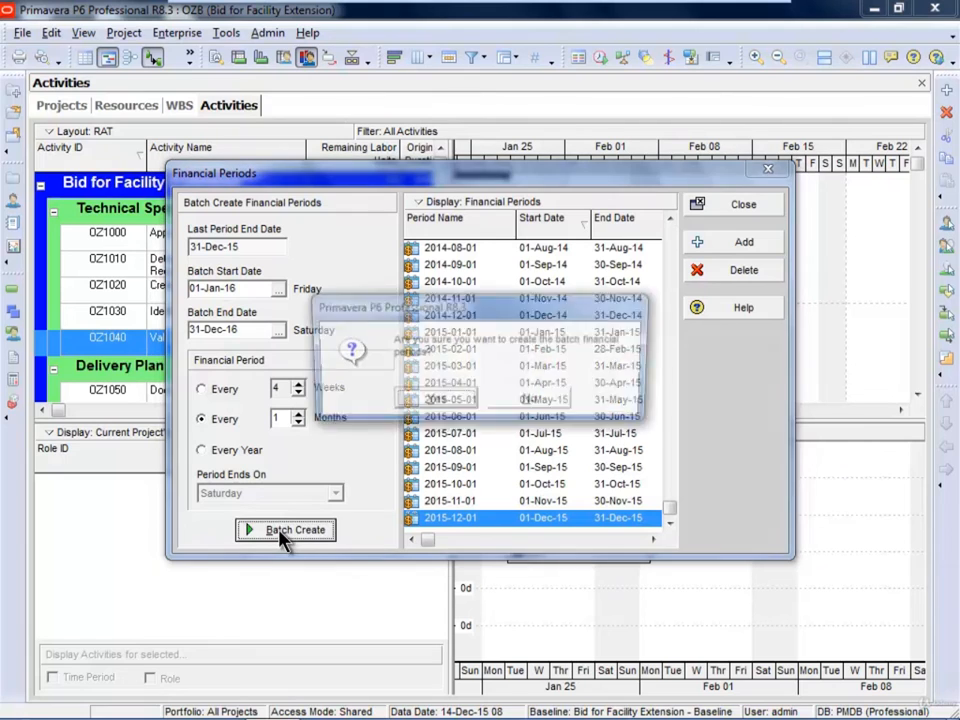
{"action": "left_click", "coordinate": [449, 408]}
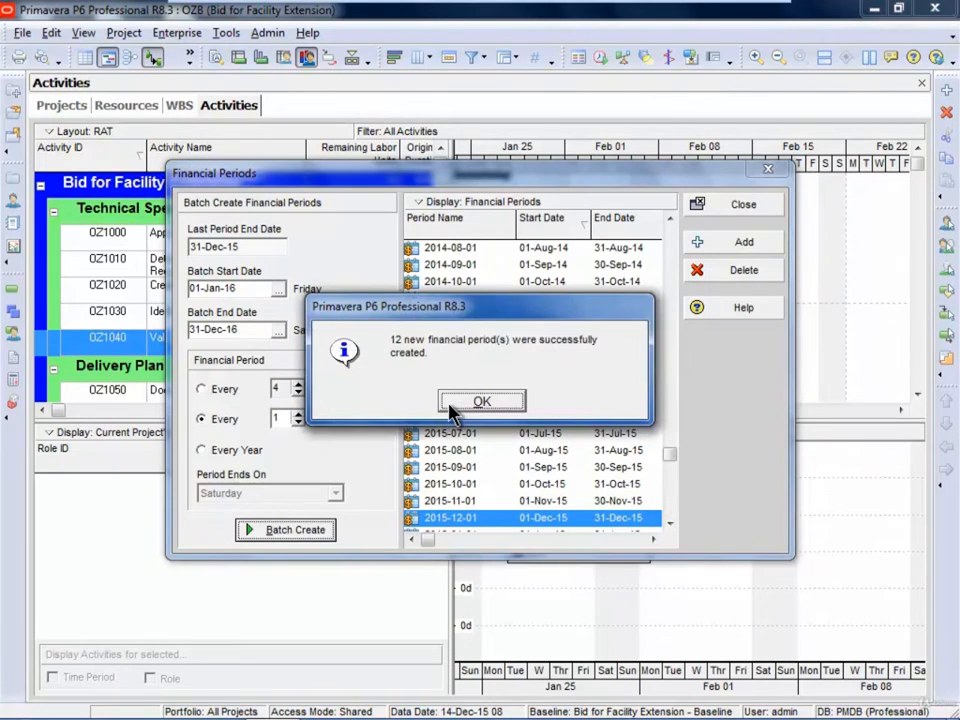
{"action": "left_click", "coordinate": [479, 402]}
{"action": "left_click", "coordinate": [669, 522]}
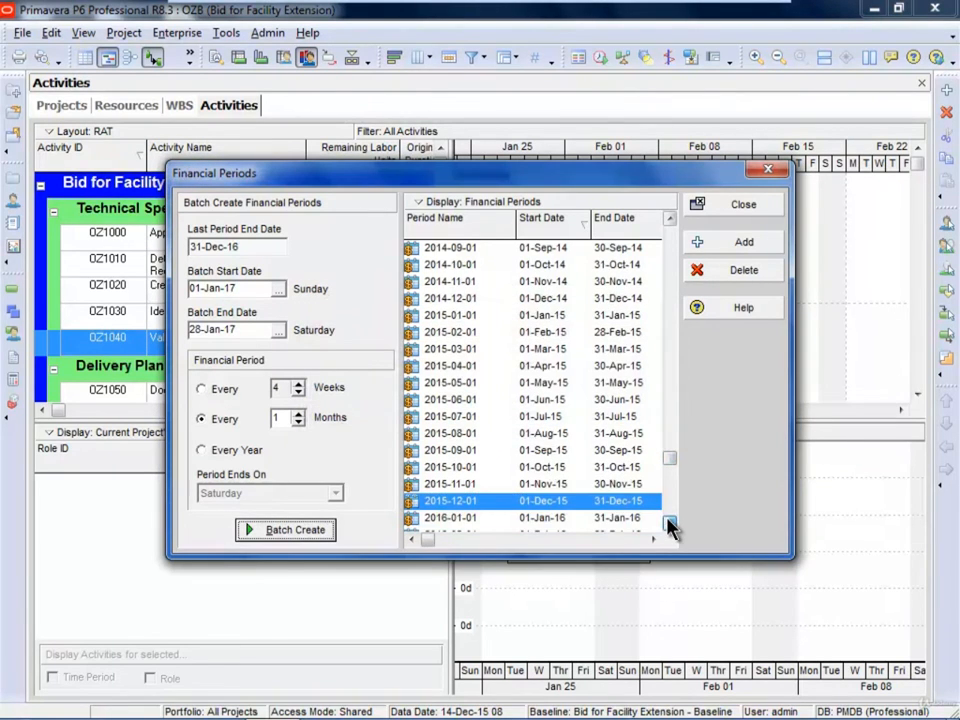
{"action": "left_click", "coordinate": [669, 522]}
{"action": "left_click", "coordinate": [669, 522]}
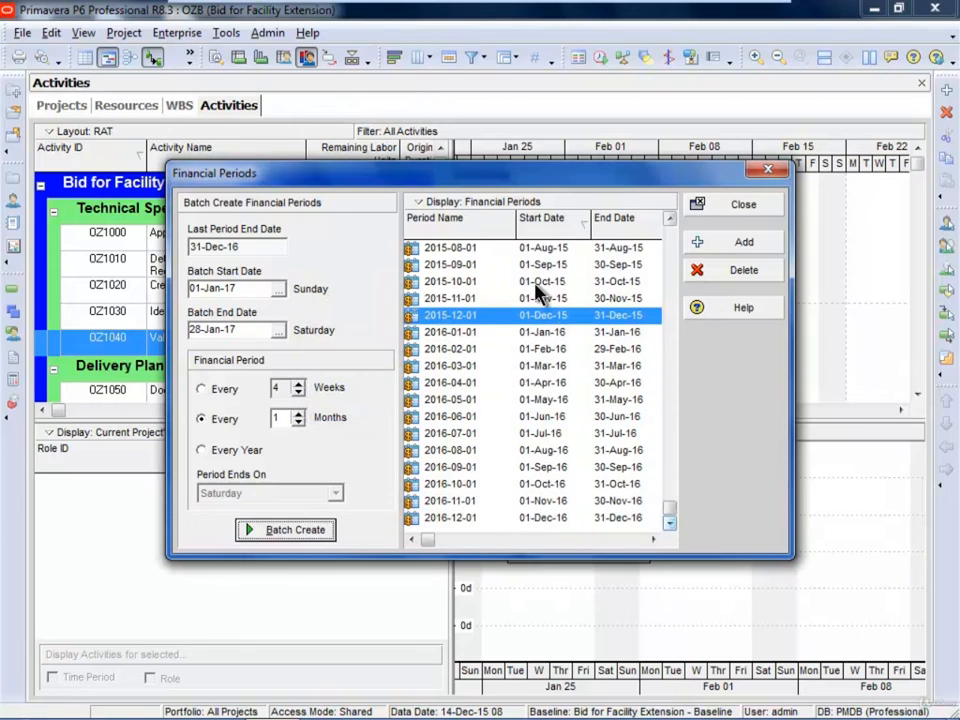
{"action": "left_click", "coordinate": [729, 206]}
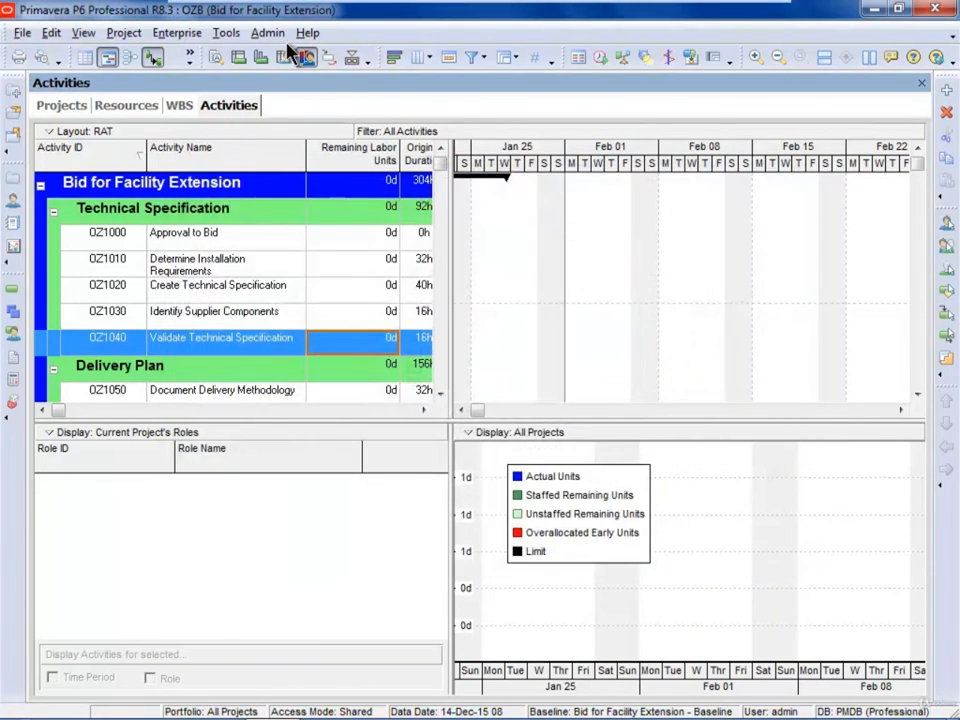
Examine the project and financial period offered for storing period performance without storing anything
{"action": "left_click", "coordinate": [226, 33]}
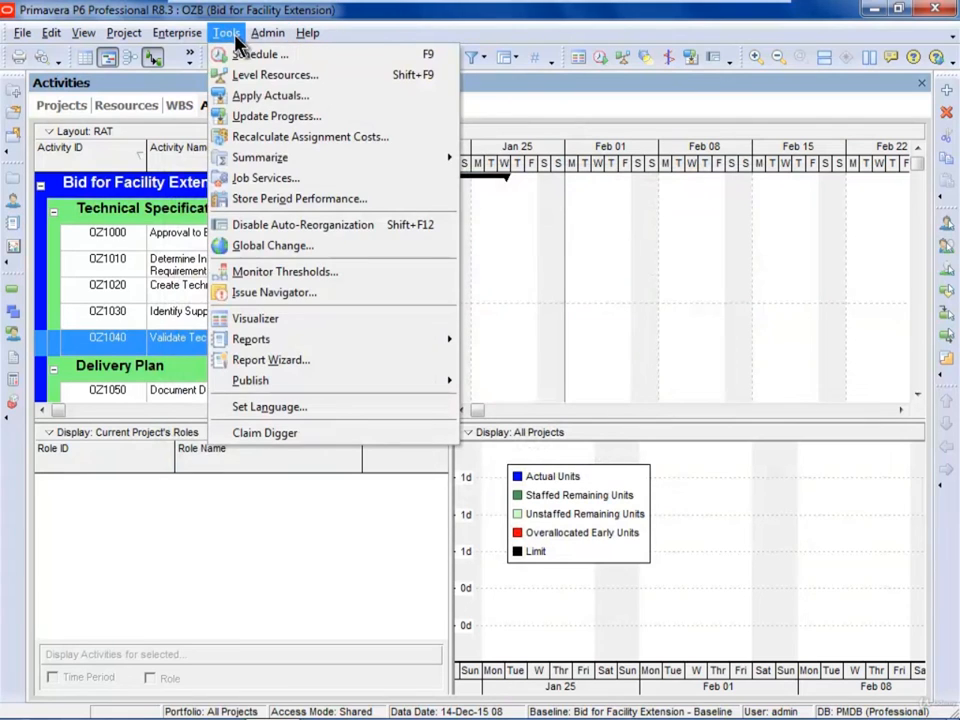
{"action": "left_click", "coordinate": [310, 213]}
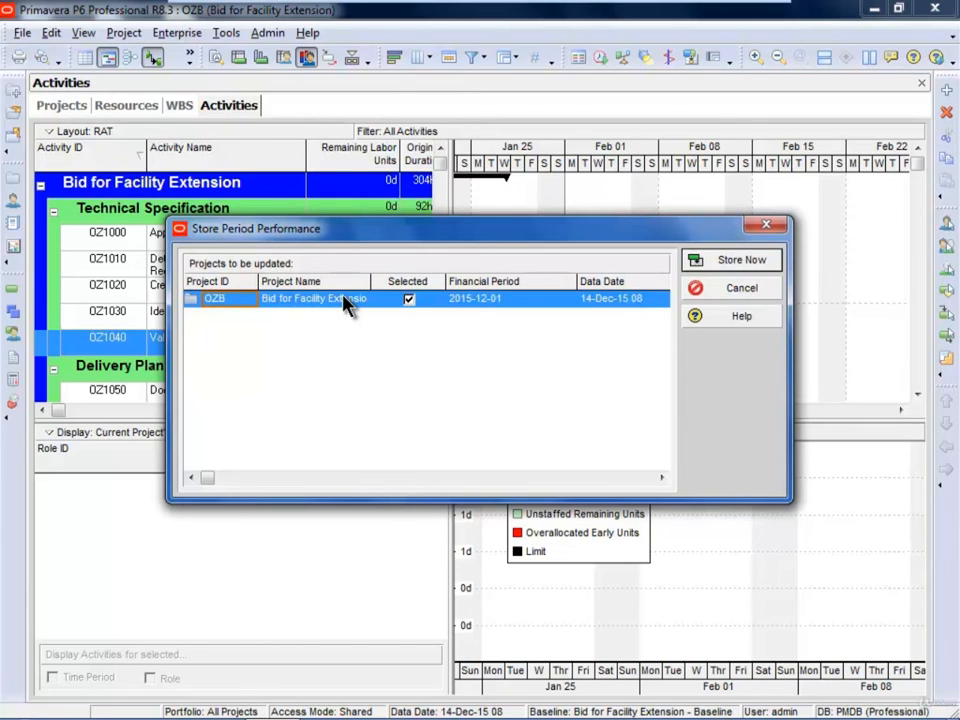
{"action": "left_click", "coordinate": [766, 228]}
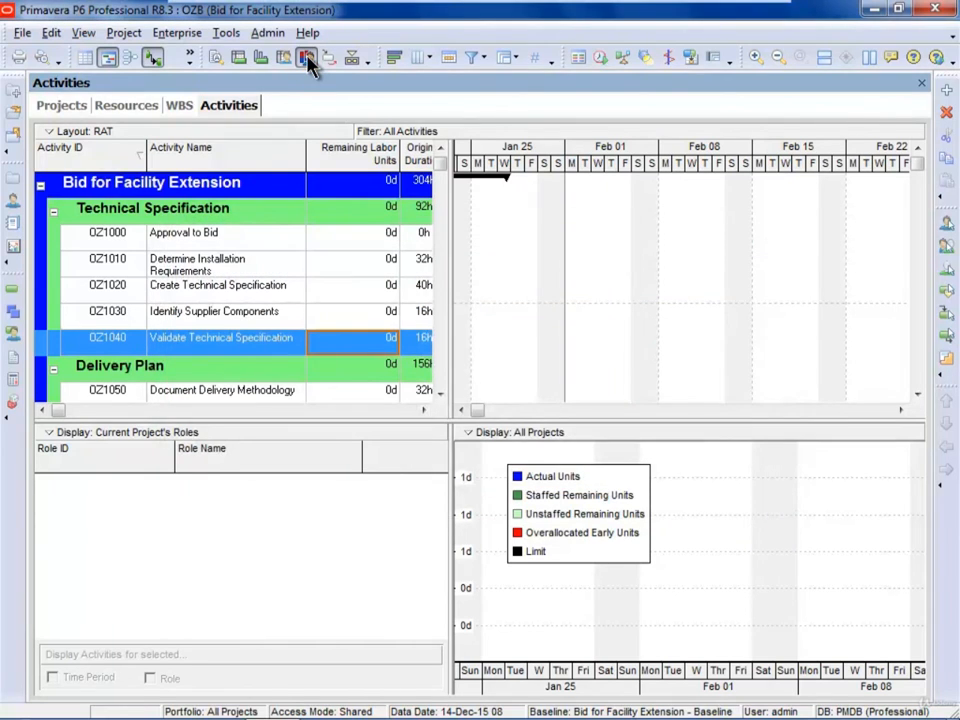
Try out displaying actuals using financial period data in the role usage profile options, and discard the changes
{"action": "right_click", "coordinate": [731, 511]}
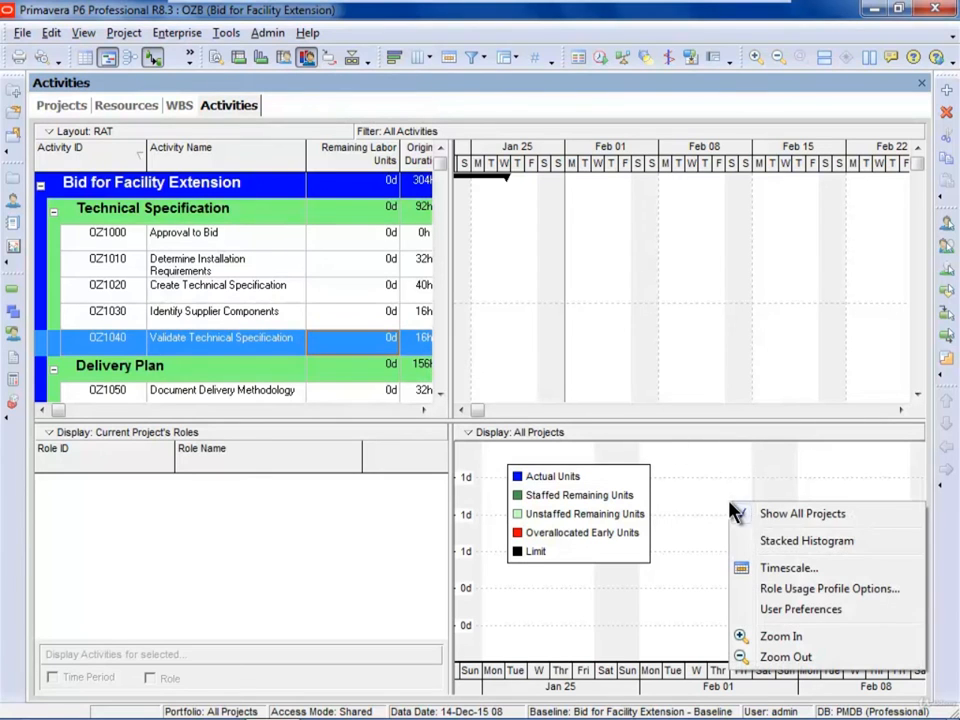
{"action": "left_click", "coordinate": [829, 590]}
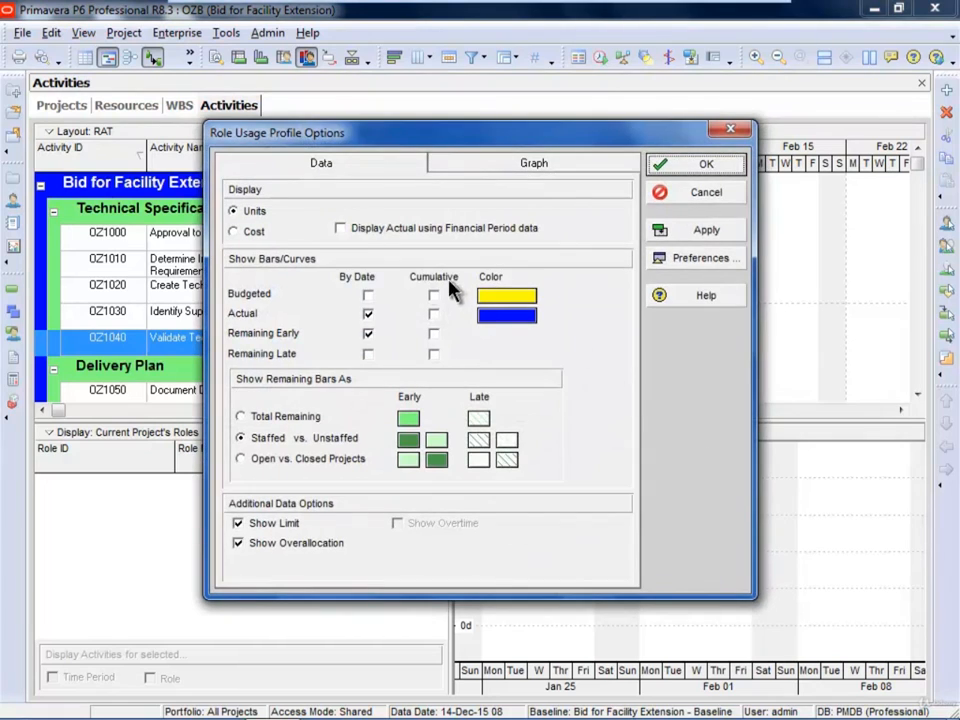
{"action": "left_click", "coordinate": [347, 229]}
{"action": "left_click", "coordinate": [349, 236]}
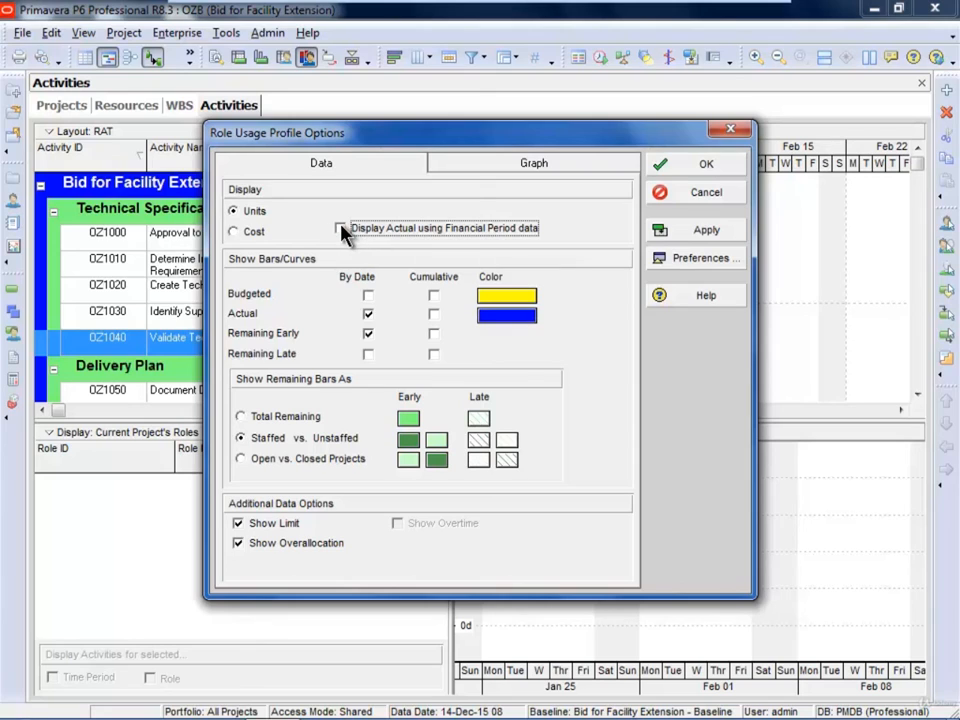
{"action": "left_click", "coordinate": [345, 235]}
{"action": "left_click", "coordinate": [352, 226]}
{"action": "left_click", "coordinate": [690, 194]}
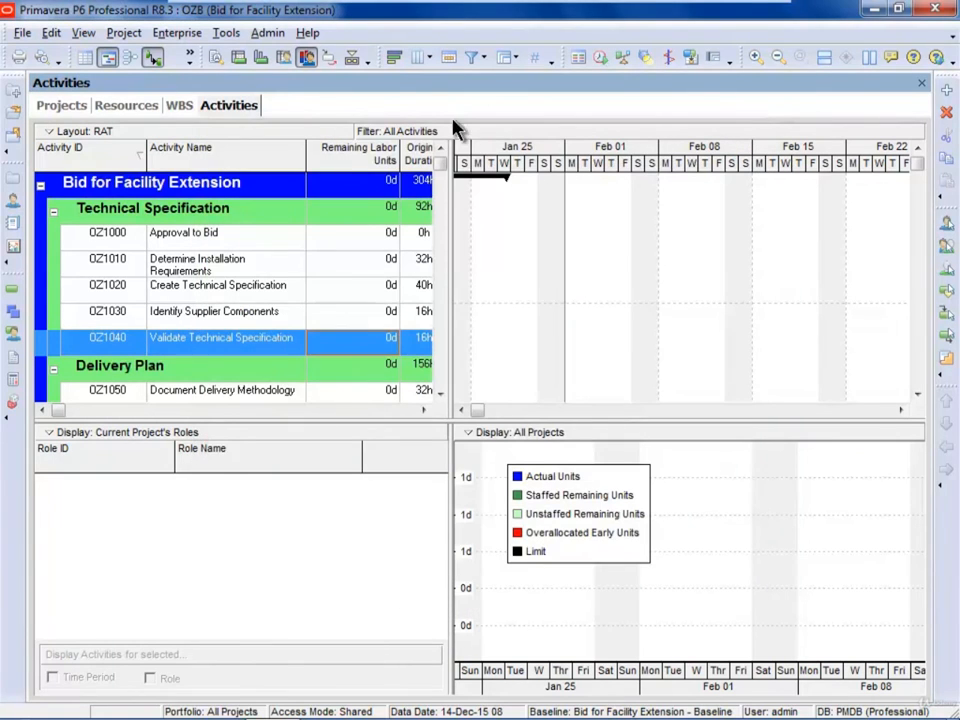
Reopen the admin financial periods to review the defined period list, and close it
{"action": "left_click", "coordinate": [267, 32]}
{"action": "left_click", "coordinate": [315, 169]}
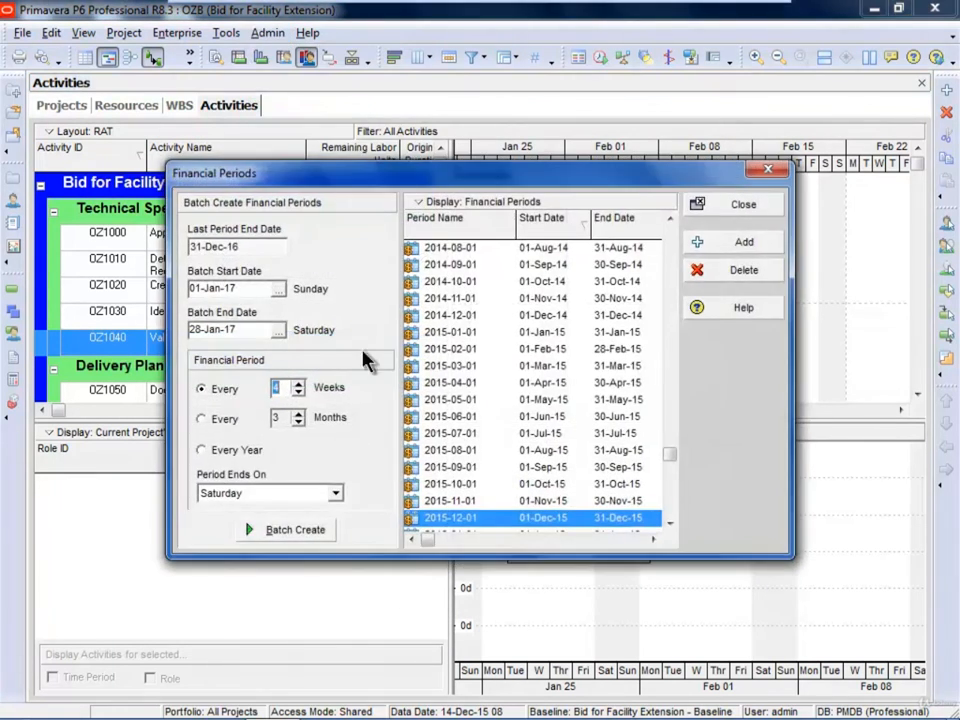
{"action": "left_click", "coordinate": [728, 206]}
Examine the range of financial periods to view in columns in the application user preferences without changing it
{"action": "left_click", "coordinate": [52, 33]}
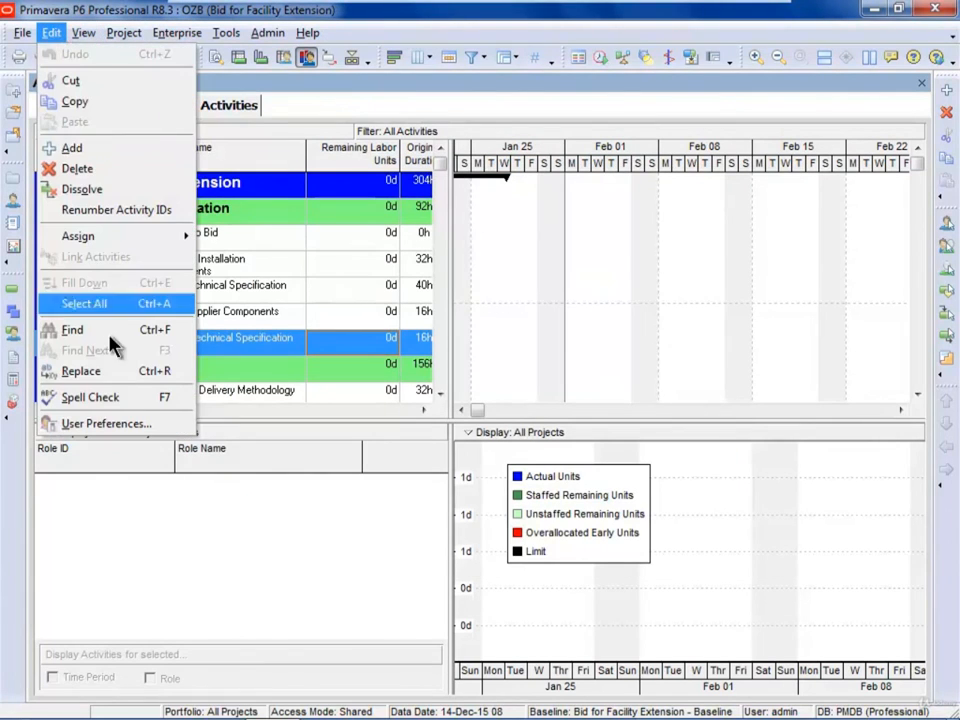
{"action": "left_click", "coordinate": [100, 422]}
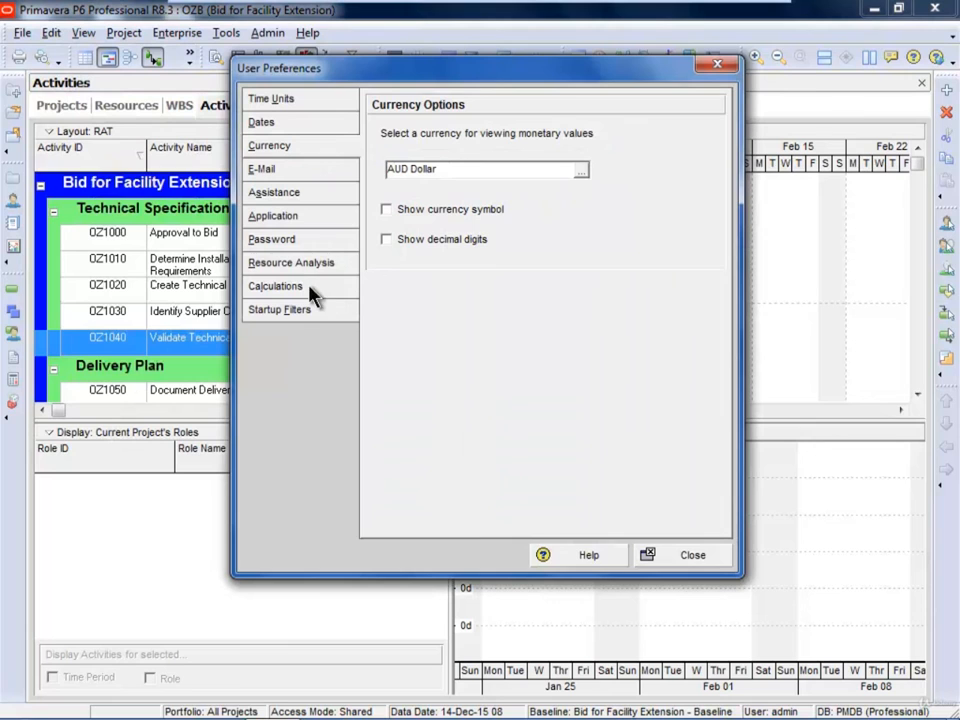
{"action": "left_click", "coordinate": [311, 290]}
{"action": "left_click", "coordinate": [294, 218]}
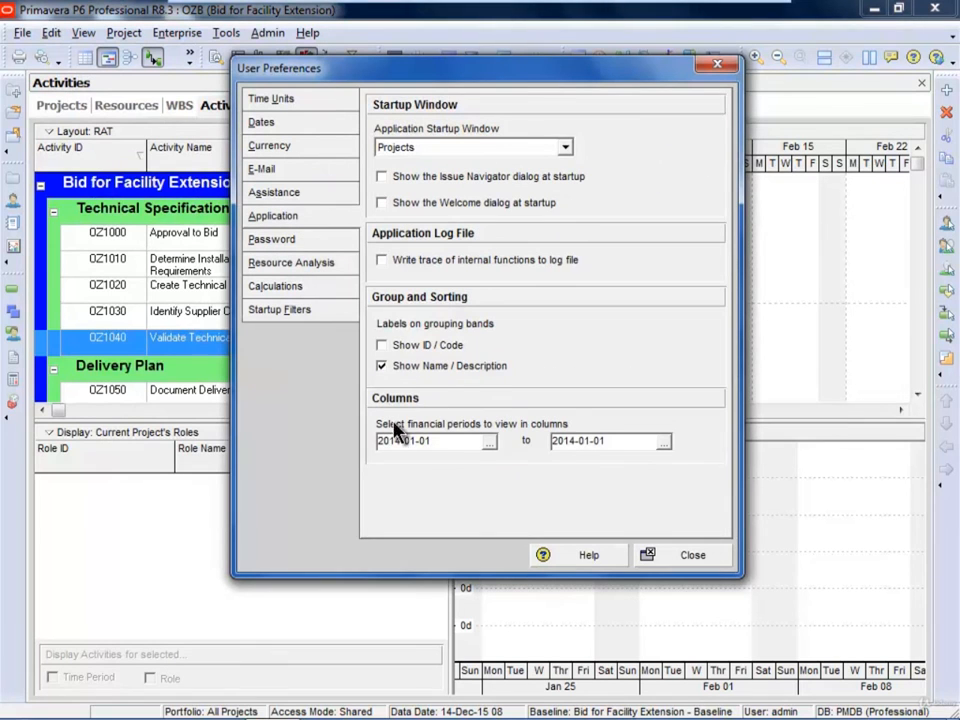
{"action": "left_click", "coordinate": [489, 442]}
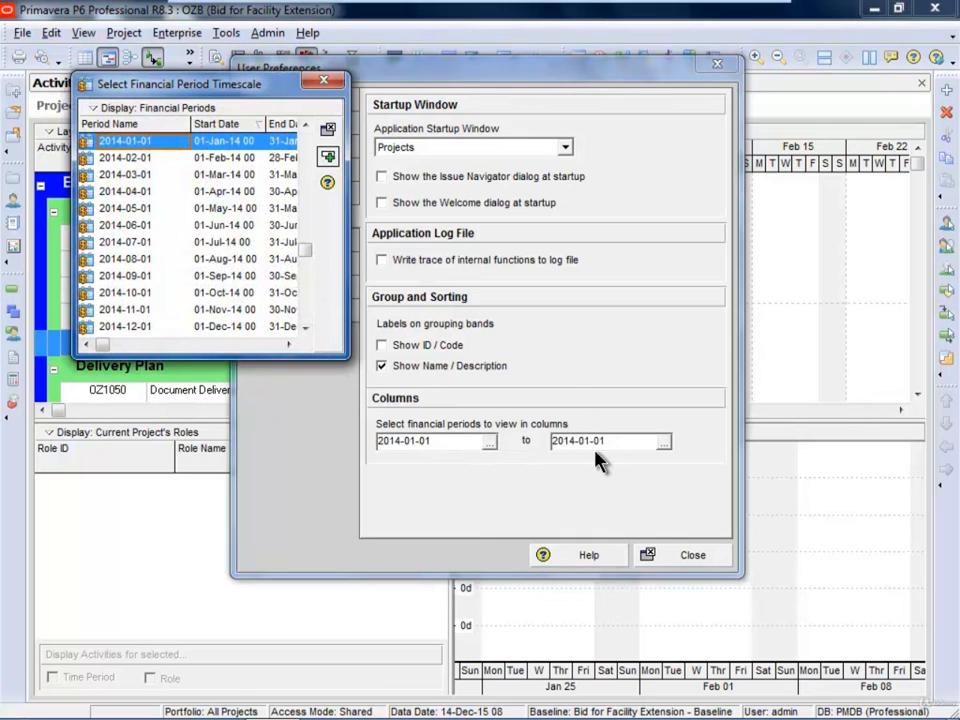
{"action": "left_click", "coordinate": [323, 81]}
{"action": "left_click", "coordinate": [718, 64]}
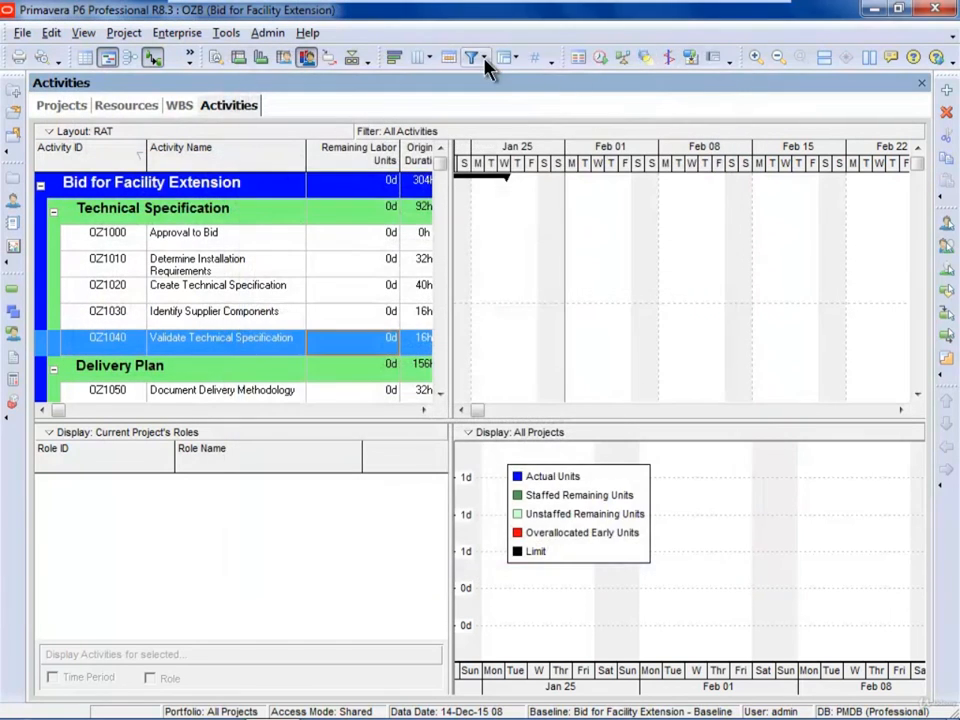
Examine the Financial Period Value options available as activity table columns without adding any
{"action": "left_click", "coordinate": [421, 54]}
{"action": "left_click", "coordinate": [439, 87]}
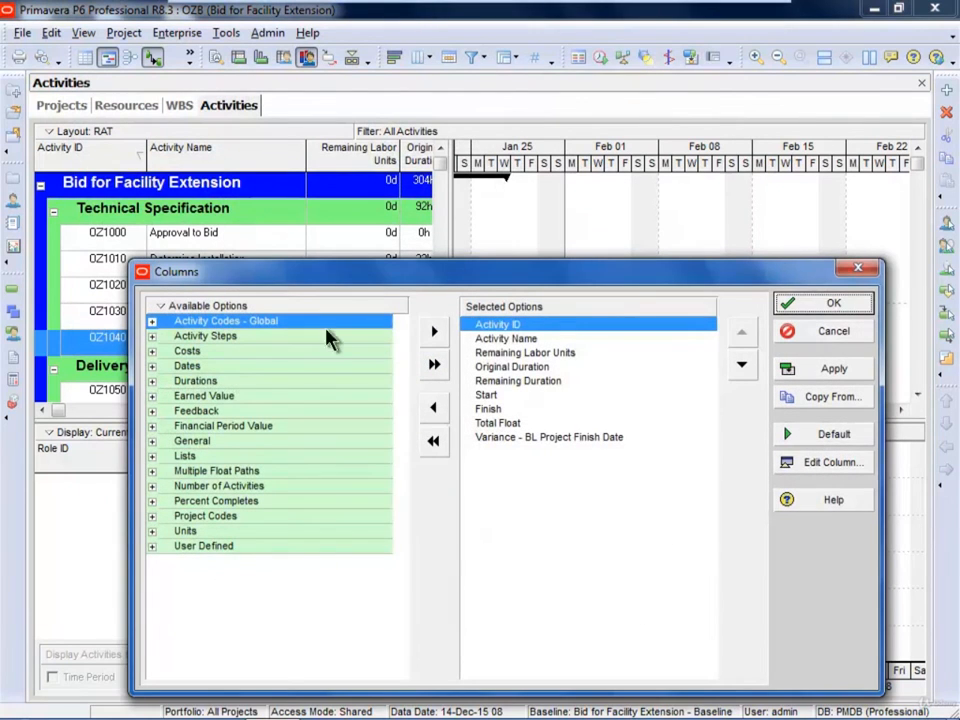
{"action": "left_click", "coordinate": [153, 425]}
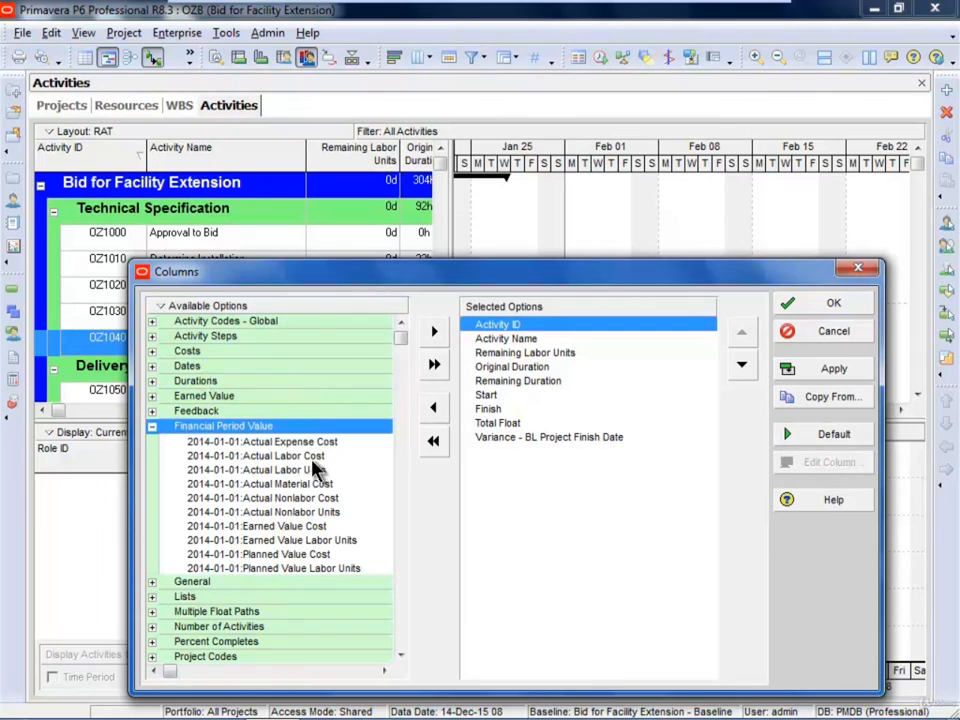
{"action": "left_click", "coordinate": [857, 268]}
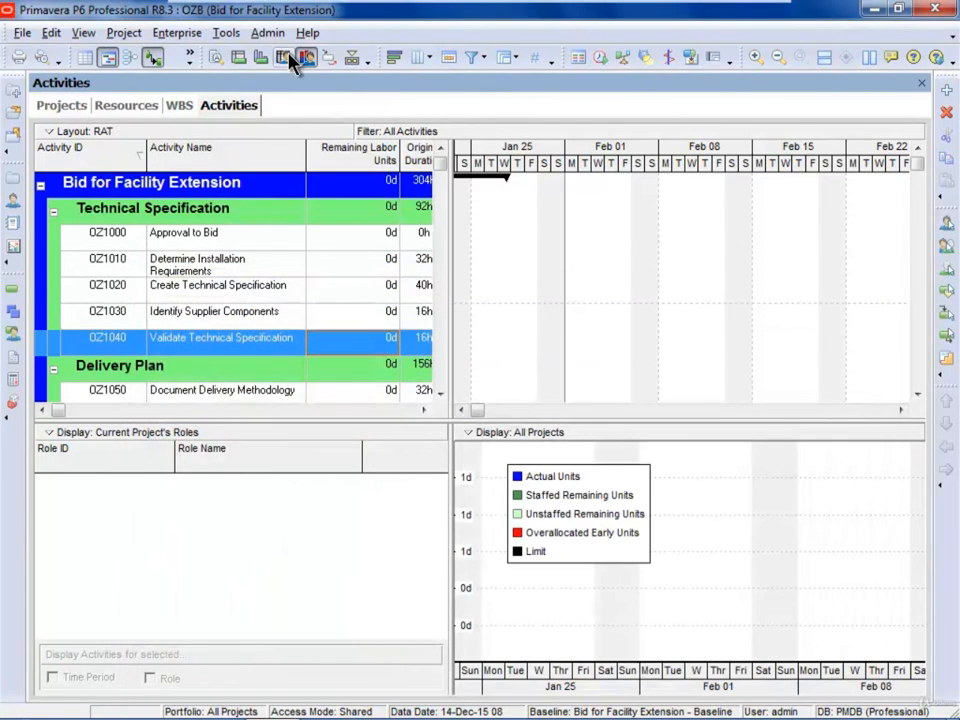
Show the activity usage profile and try out its option to display actual and earned value using financial period data, leaving it off
{"action": "left_click", "coordinate": [261, 58]}
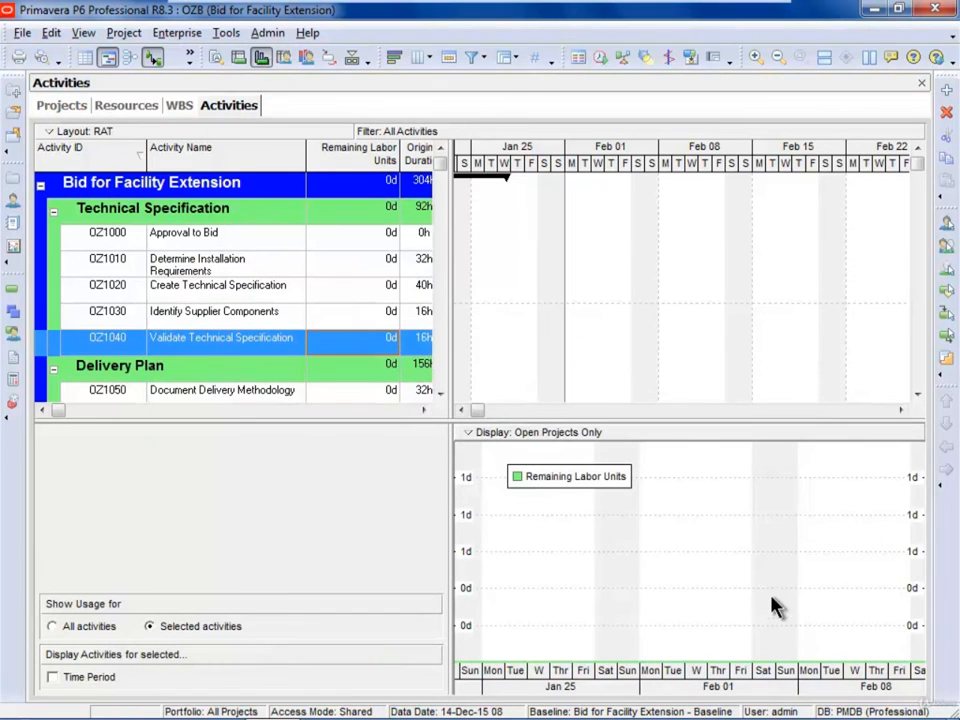
{"action": "right_click", "coordinate": [722, 567]}
{"action": "left_click", "coordinate": [765, 591]}
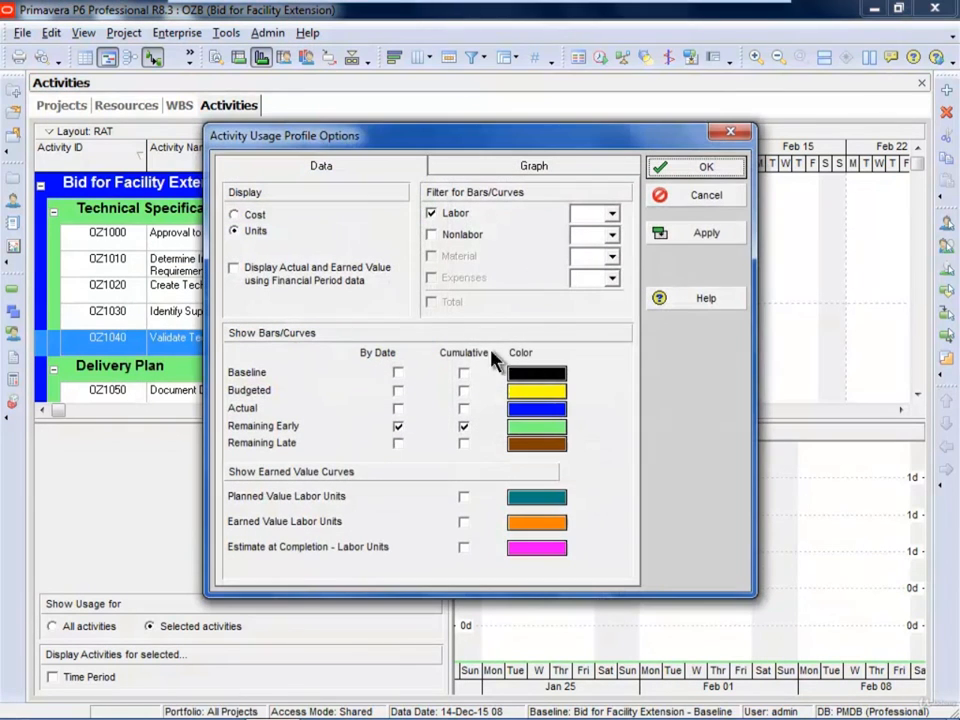
{"action": "left_click", "coordinate": [233, 269]}
{"action": "left_click", "coordinate": [254, 272]}
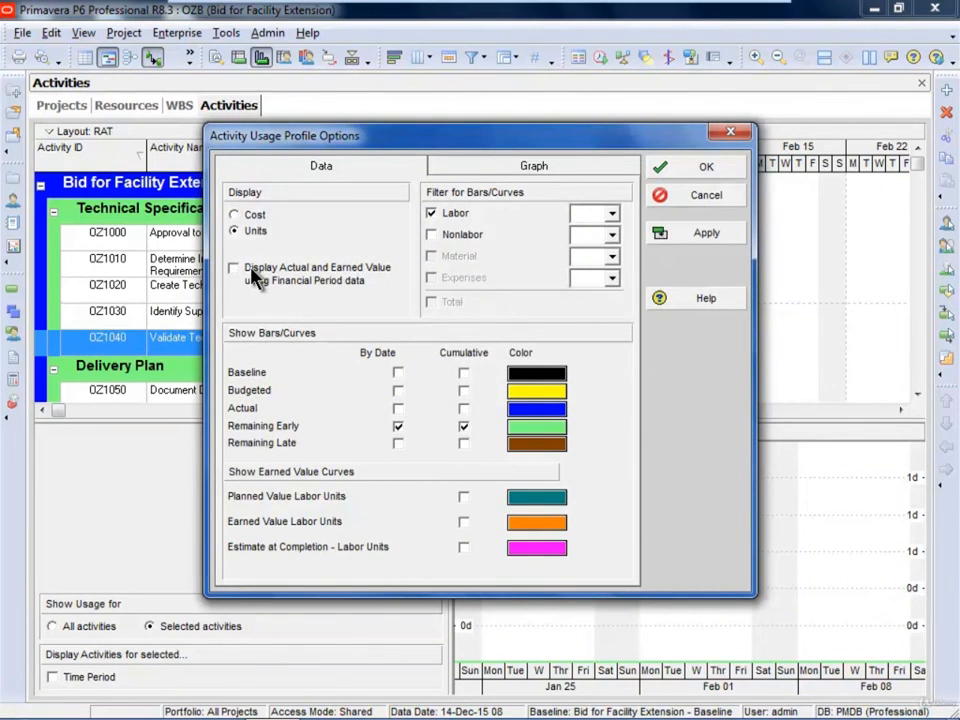
{"action": "left_click", "coordinate": [700, 168]}
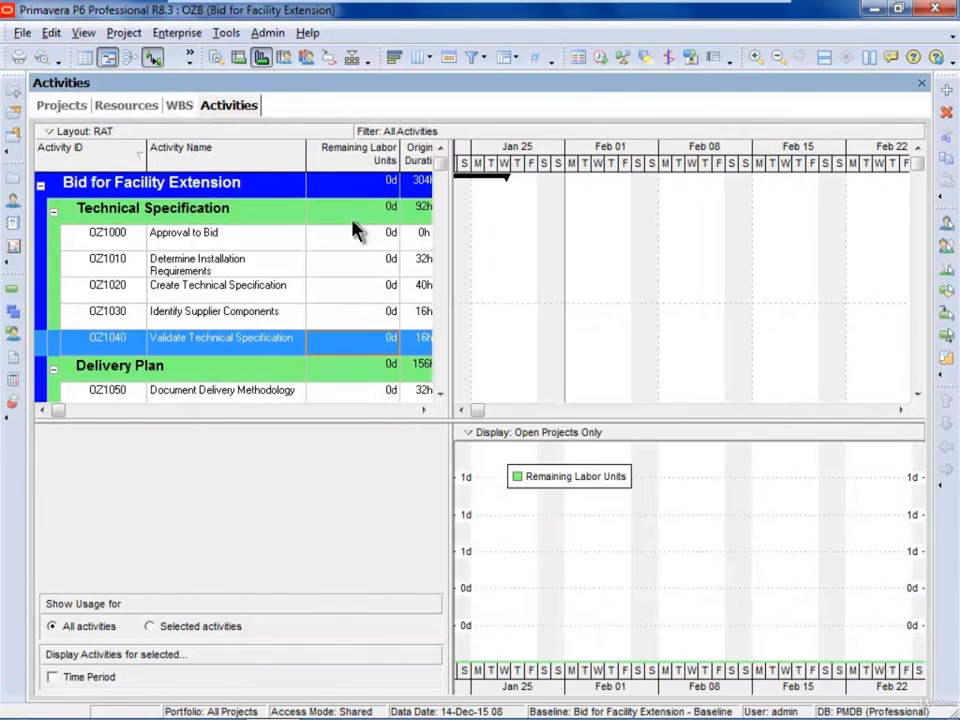